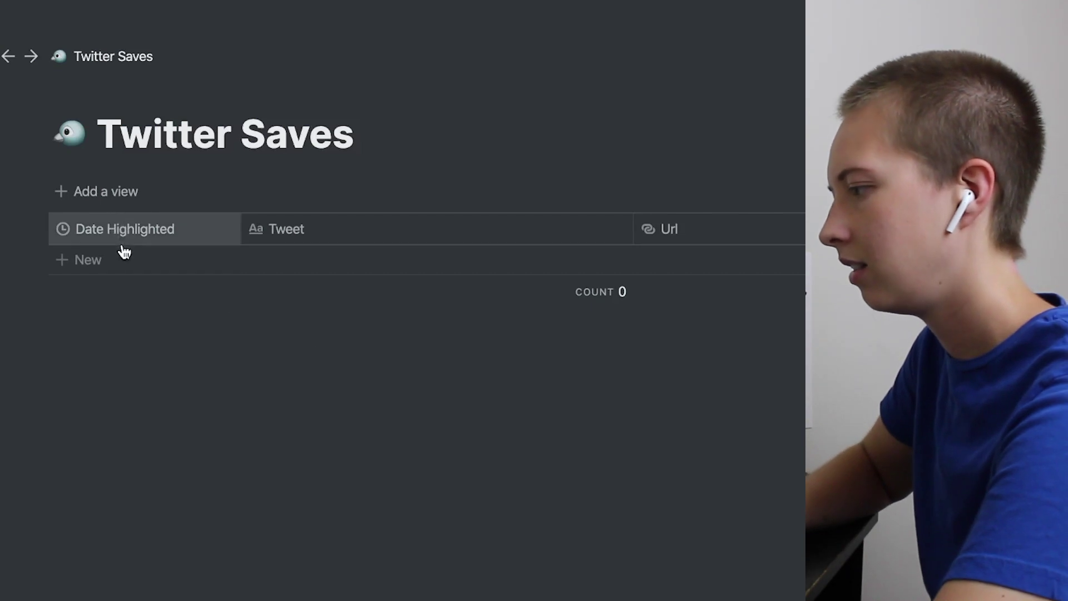
{"action": "left_click", "coordinate": [122, 254]}
{"action": "key", "text": "Escape"}
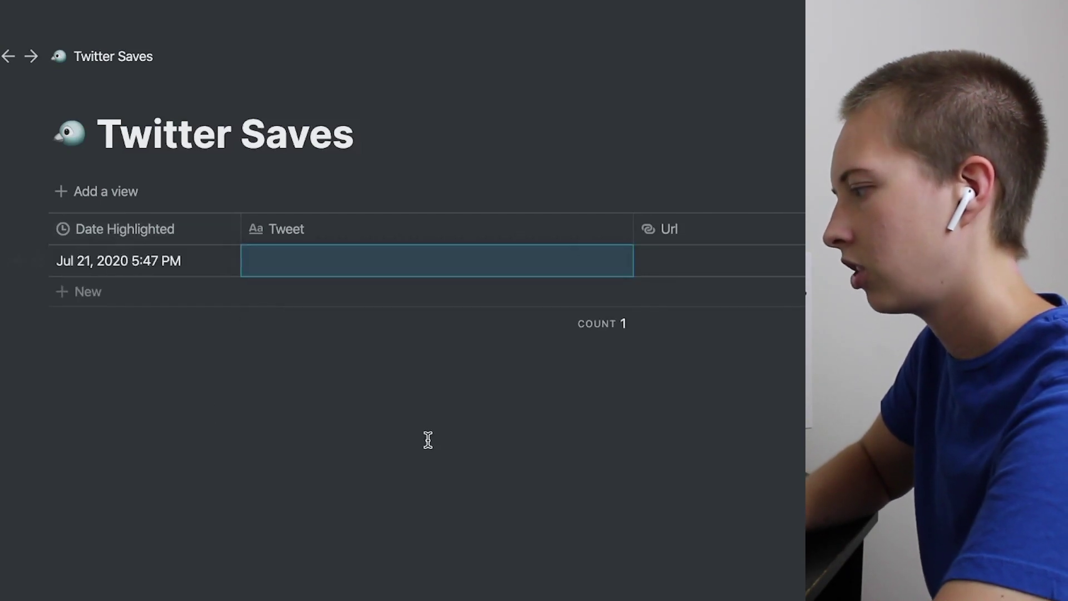
{"action": "left_click", "coordinate": [427, 439]}
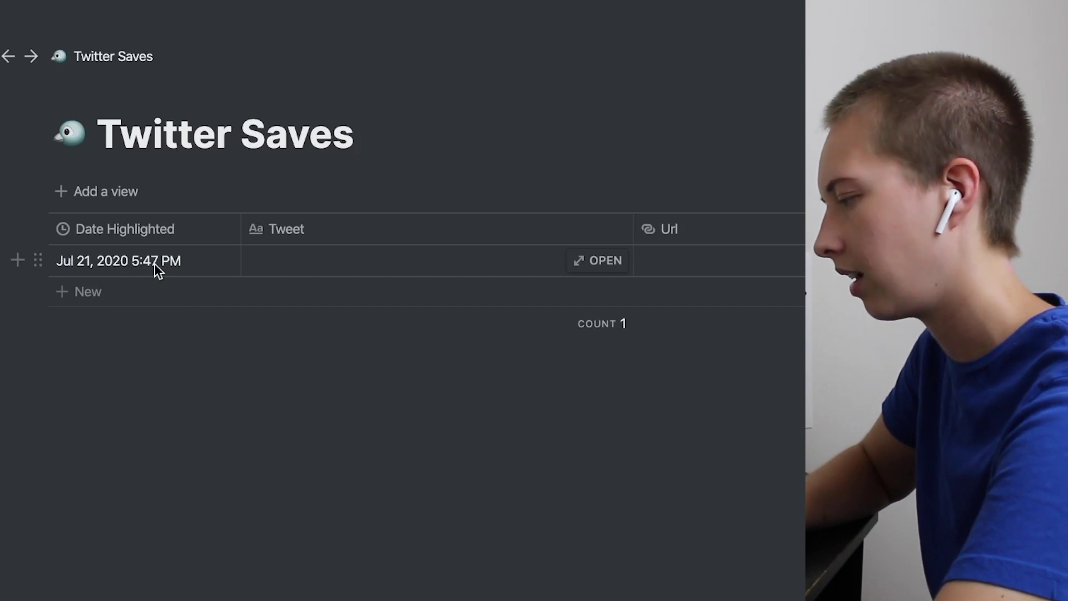
{"action": "left_click", "coordinate": [404, 270]}
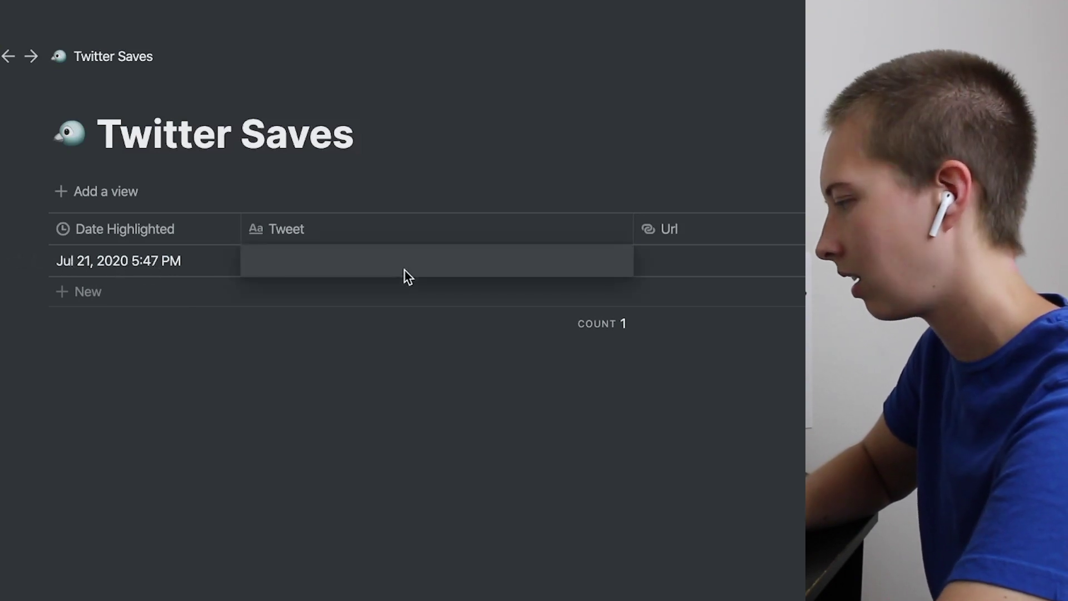
{"action": "scroll", "coordinate": [399, 325], "scroll_direction": "right", "scroll_amount": 10}
{"action": "left_click", "coordinate": [200, 259]}
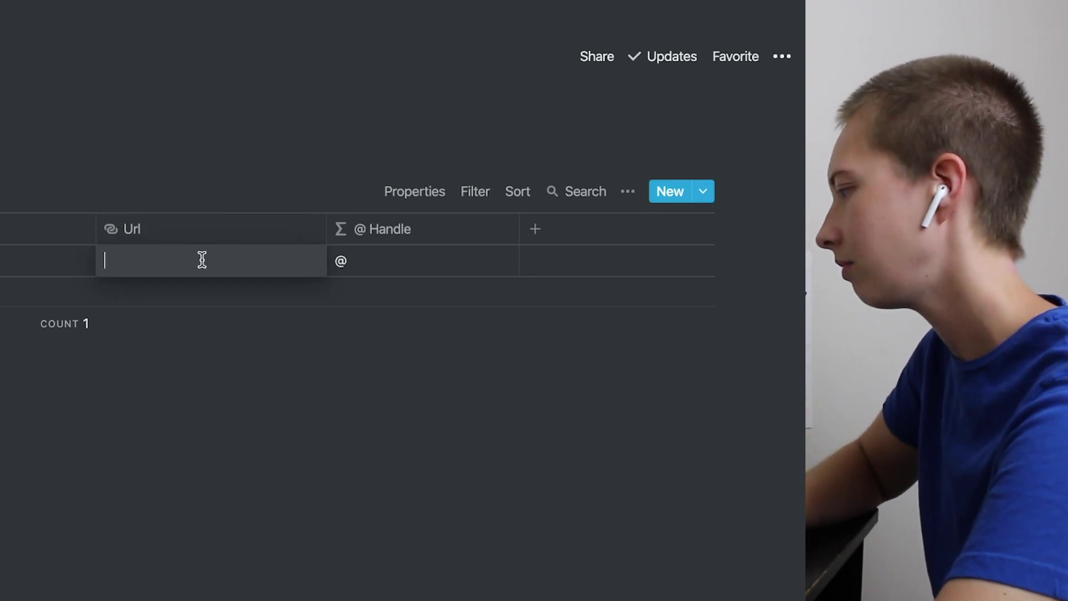
{"action": "key", "text": "Escape"}
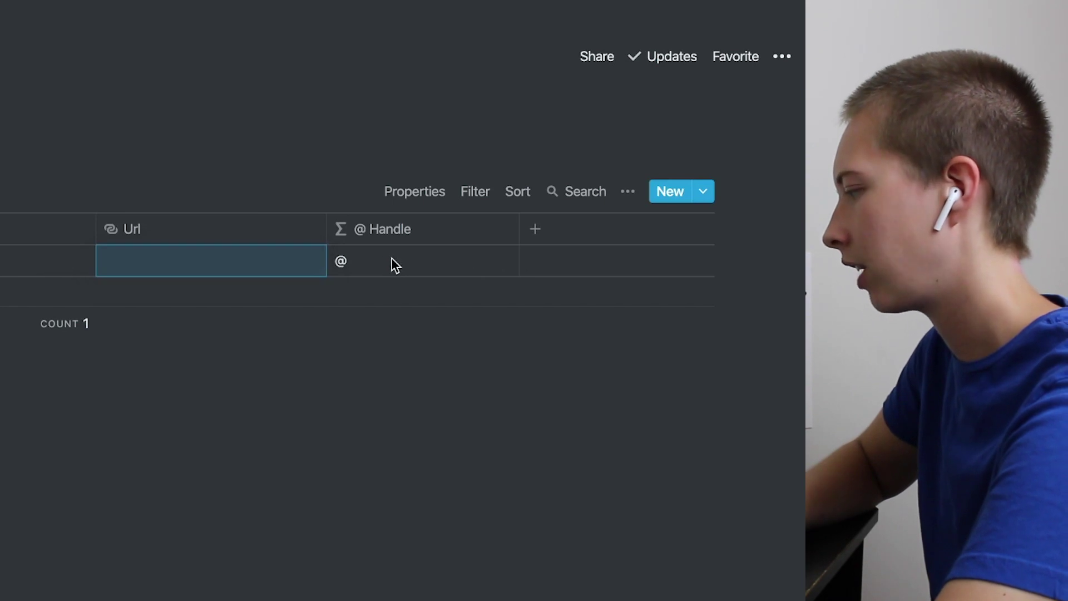
{"action": "left_click", "coordinate": [354, 263]}
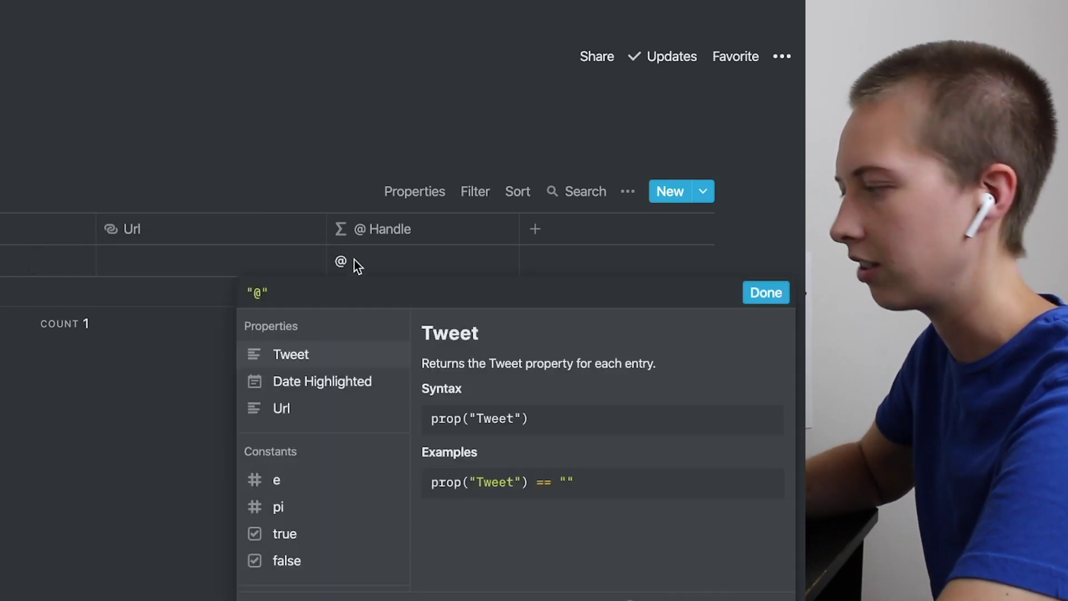
{"action": "key", "text": "Return"}
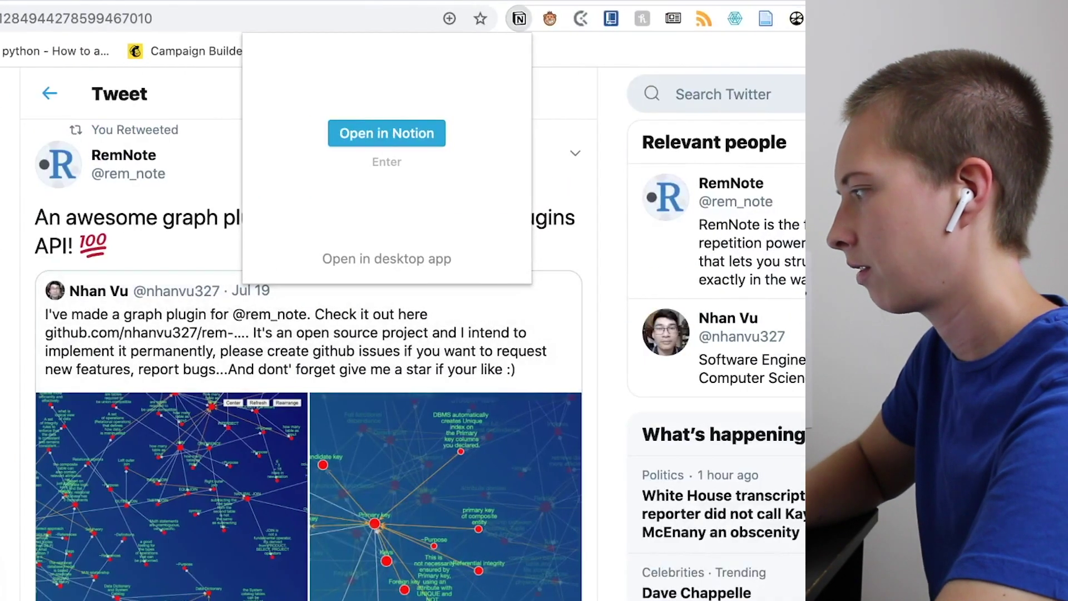
Dismiss the web clipper popup and return to the profile timeline.
{"action": "key", "text": "Escape"}
{"action": "scroll", "coordinate": [308, 226], "scroll_direction": "up", "scroll_amount": 1}
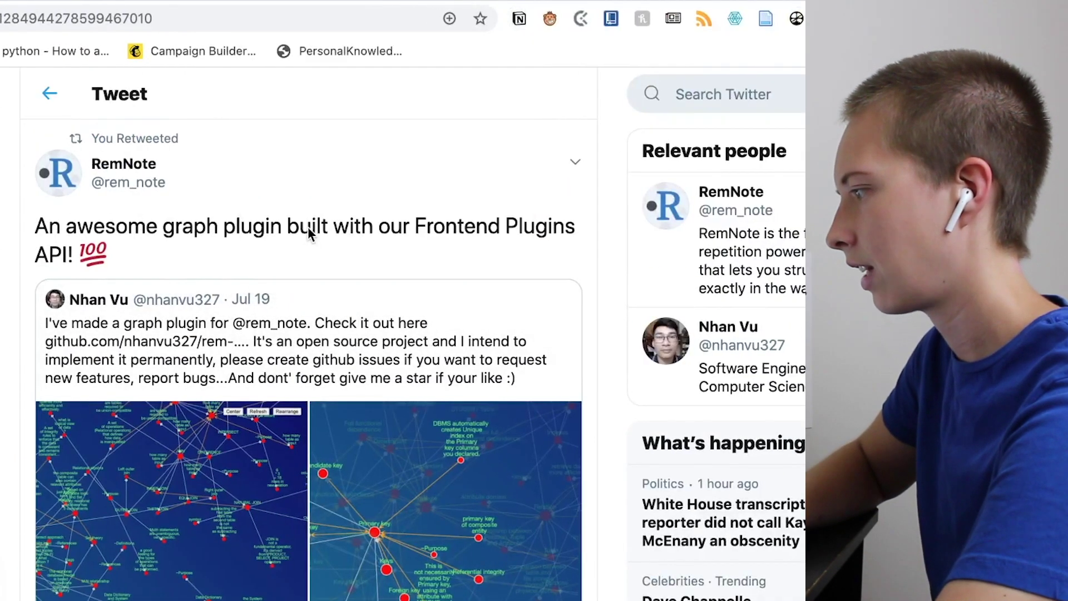
{"action": "scroll", "coordinate": [308, 226], "scroll_direction": "down", "scroll_amount": 2}
{"action": "scroll", "coordinate": [309, 226], "scroll_direction": "up", "scroll_amount": 2}
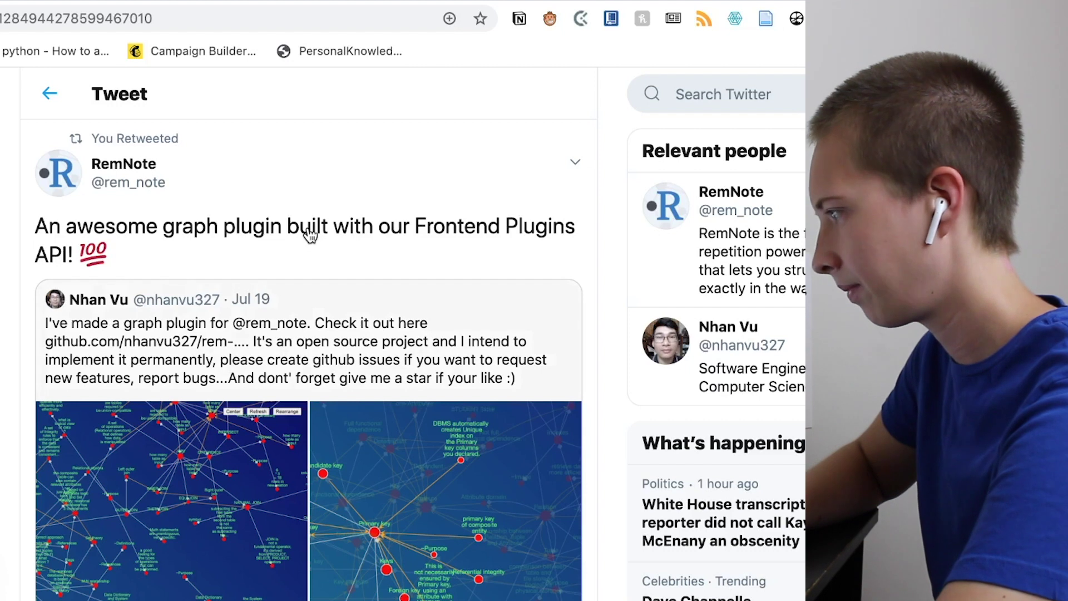
{"action": "left_click", "coordinate": [43, 92]}
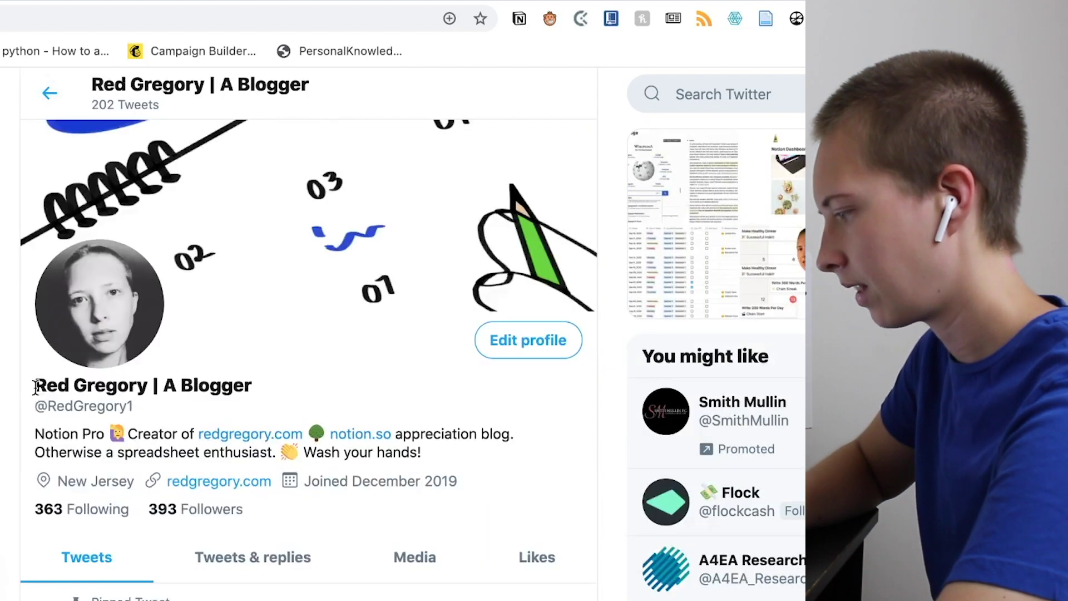
Scroll down and open the 'Being busy is not the same as being productive!' retweet on its own page.
{"action": "scroll", "coordinate": [34, 389], "scroll_direction": "down", "scroll_amount": 6}
{"action": "scroll", "coordinate": [35, 388], "scroll_direction": "down", "scroll_amount": 7}
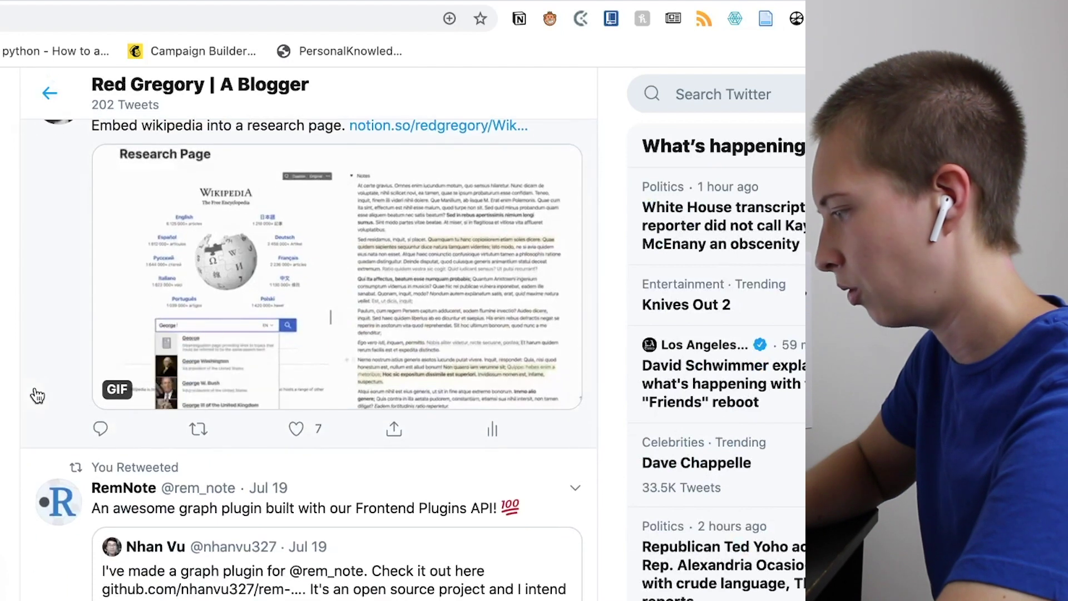
{"action": "scroll", "coordinate": [34, 393], "scroll_direction": "down", "scroll_amount": 5}
{"action": "scroll", "coordinate": [37, 395], "scroll_direction": "down", "scroll_amount": 1}
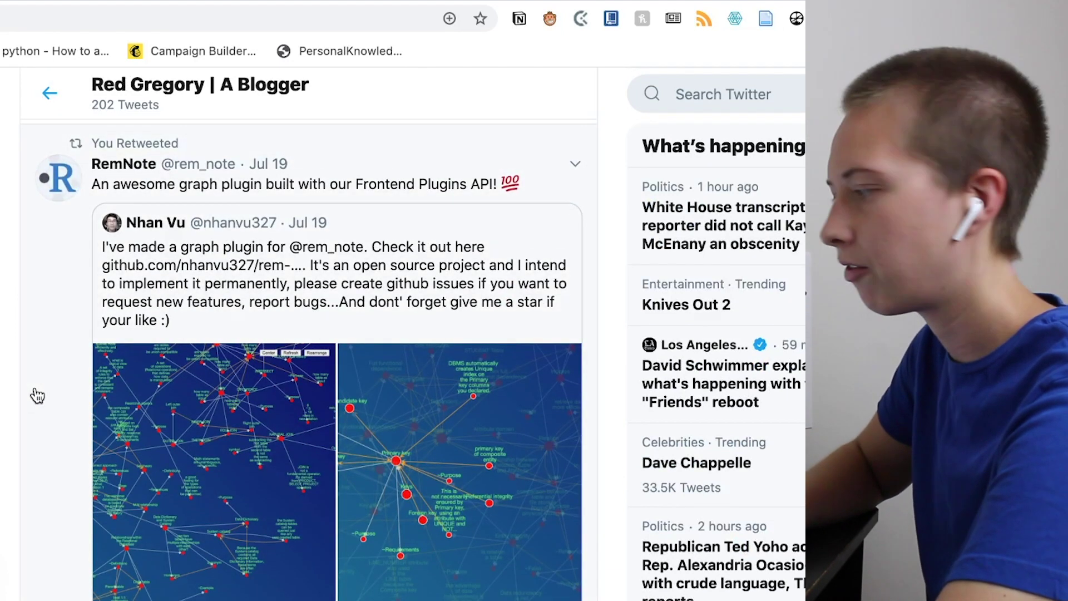
{"action": "scroll", "coordinate": [37, 396], "scroll_direction": "down", "scroll_amount": 8}
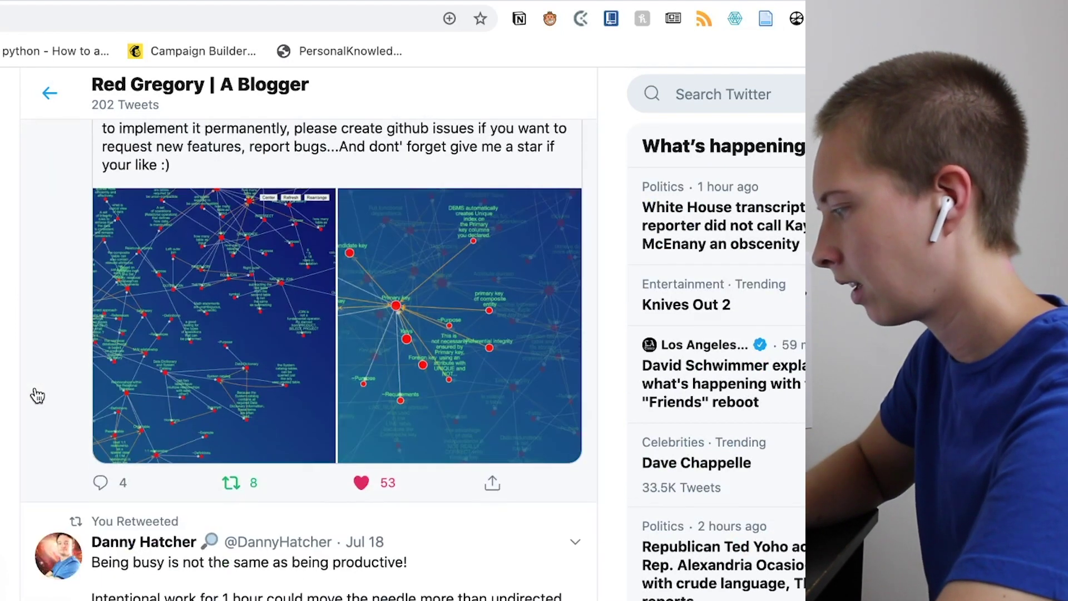
{"action": "scroll", "coordinate": [37, 395], "scroll_direction": "down", "scroll_amount": 1}
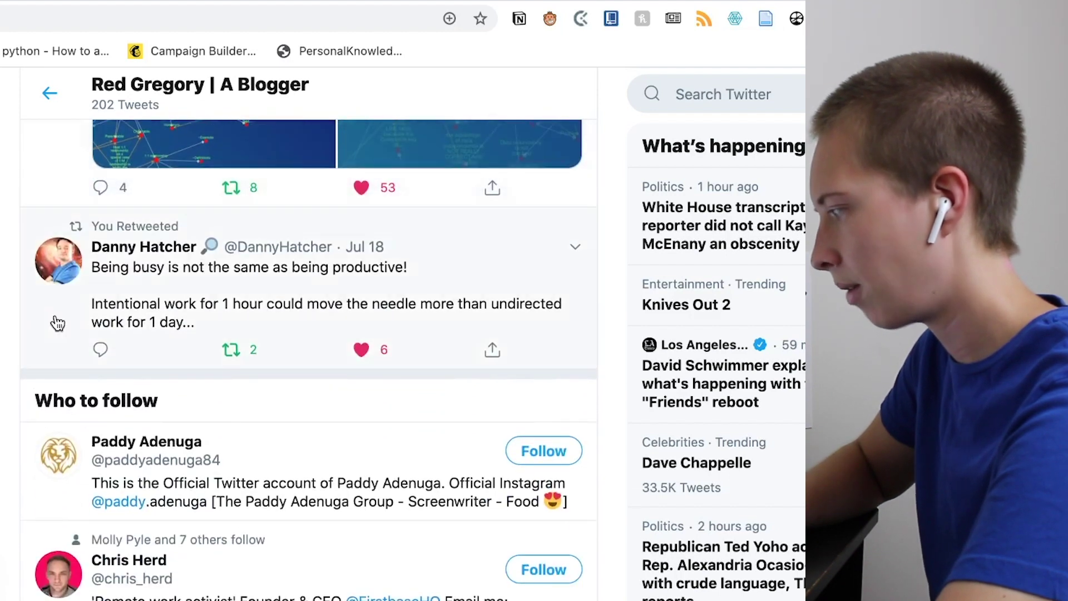
{"action": "left_click", "coordinate": [57, 323]}
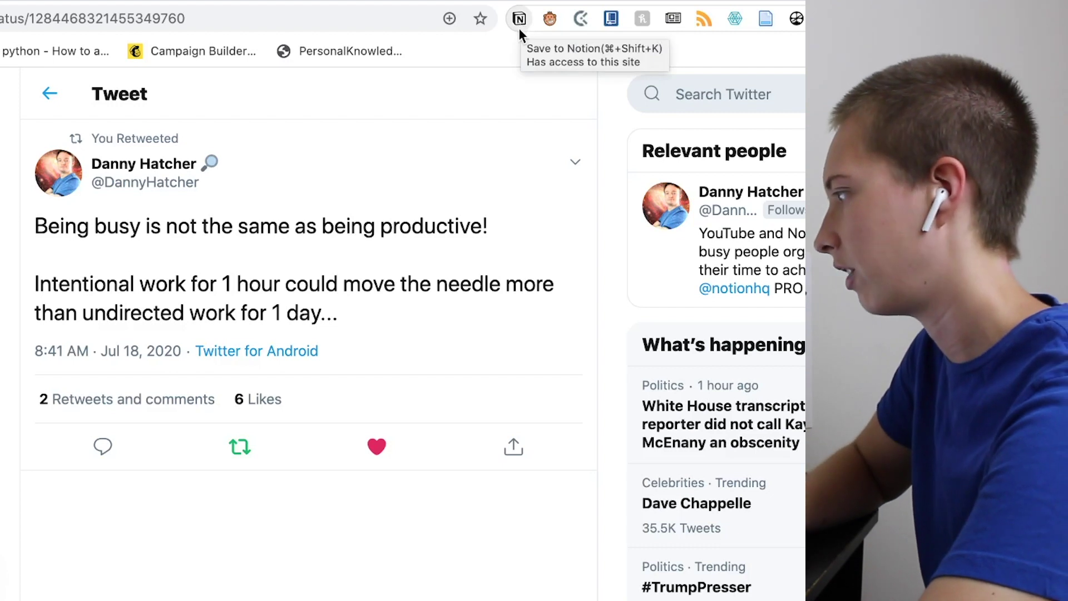
{"action": "left_click", "coordinate": [519, 25]}
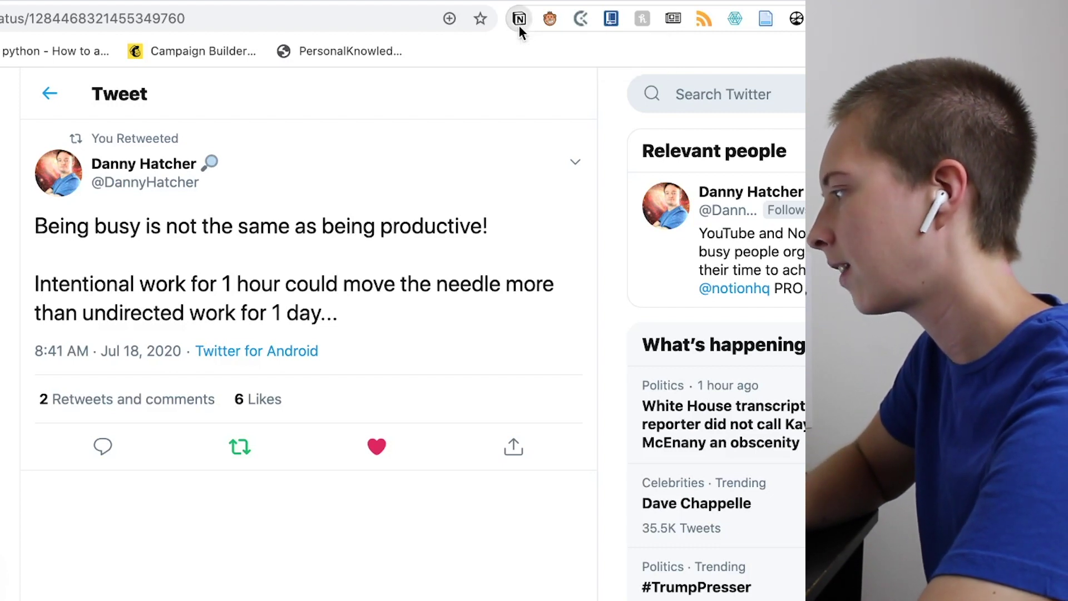
Review the clipper's page title, trying selections at its start and end.
{"action": "scroll", "coordinate": [418, 88], "scroll_direction": "up", "scroll_amount": 3}
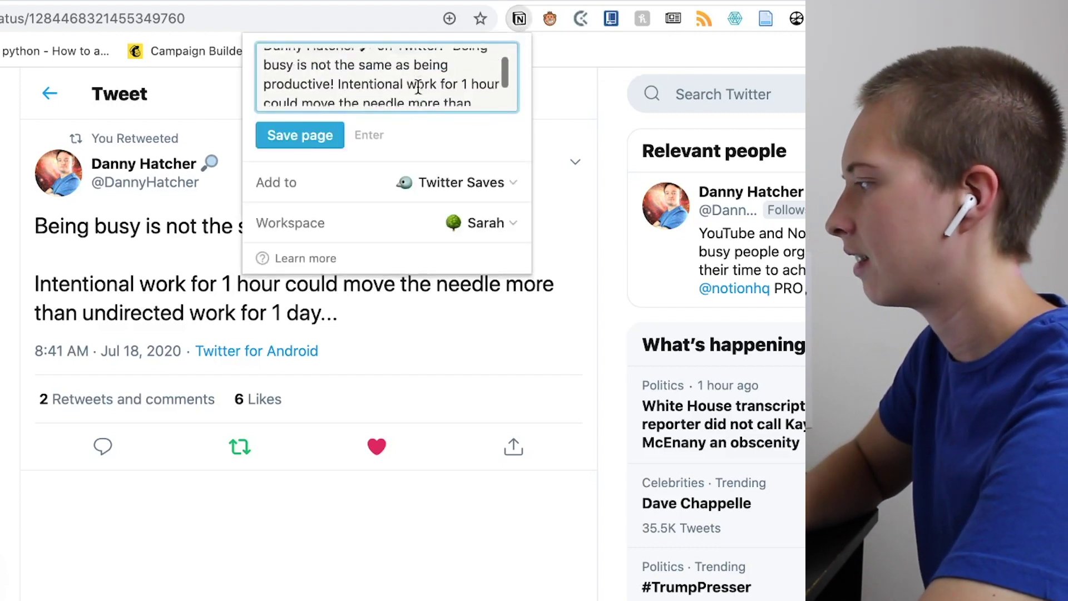
{"action": "scroll", "coordinate": [418, 88], "scroll_direction": "down", "scroll_amount": 3}
{"action": "scroll", "coordinate": [418, 88], "scroll_direction": "up", "scroll_amount": 3}
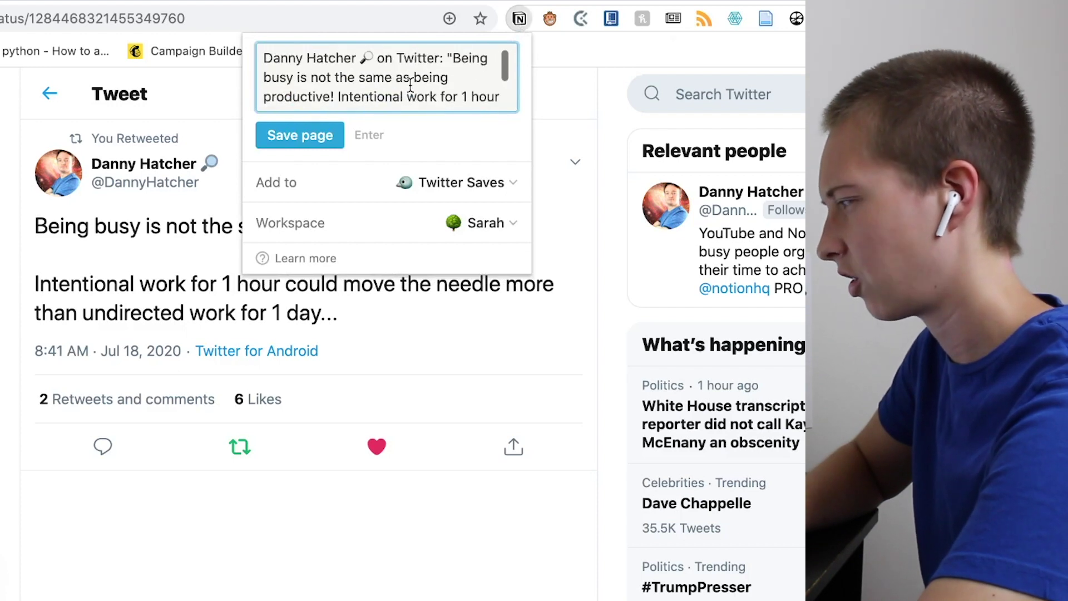
{"action": "mouse_move", "coordinate": [265, 58]}
{"action": "left_mouse_down"}
{"action": "mouse_move", "coordinate": [453, 59]}
{"action": "mouse_move", "coordinate": [440, 61]}
{"action": "mouse_move", "coordinate": [501, 97]}
{"action": "mouse_move", "coordinate": [425, 105]}
{"action": "mouse_move", "coordinate": [500, 97]}
{"action": "left_mouse_up"}
{"action": "left_click", "coordinate": [369, 64]}
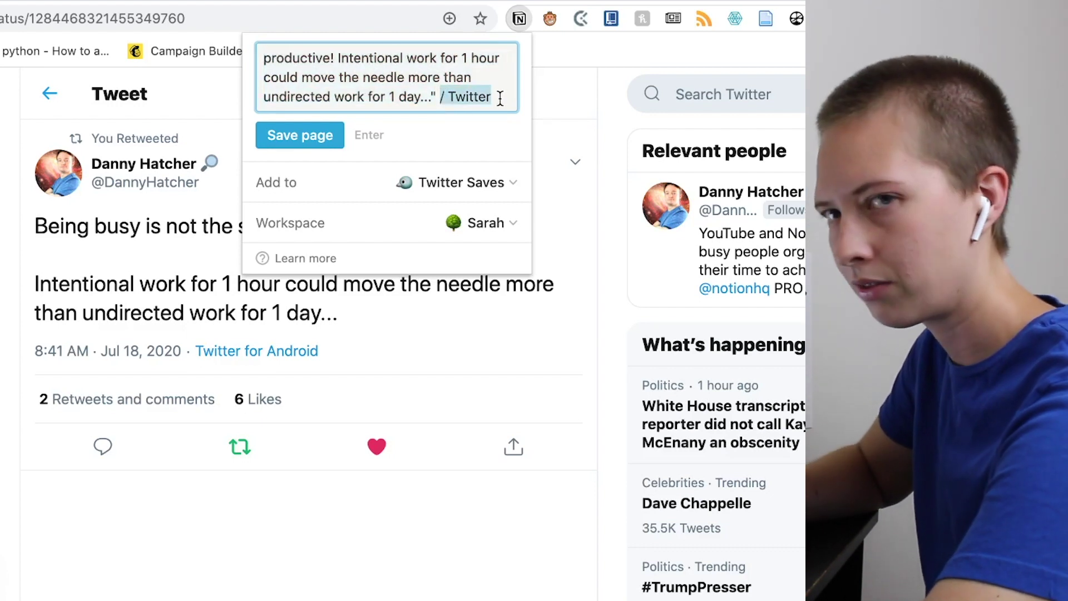
{"action": "left_click", "coordinate": [434, 96]}
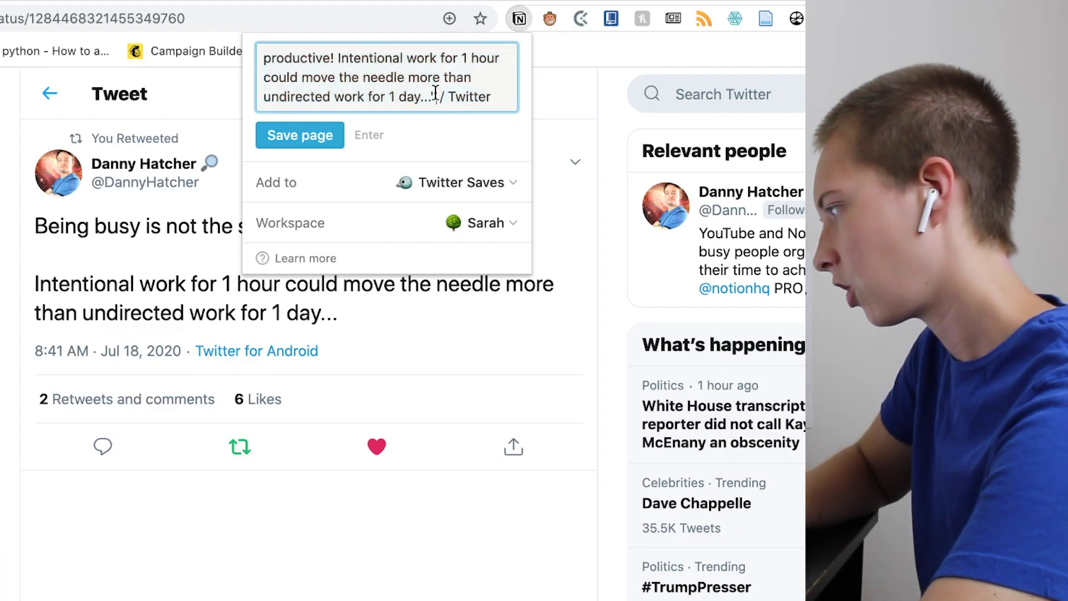
{"action": "scroll", "coordinate": [435, 93], "scroll_direction": "up", "scroll_amount": 2}
{"action": "scroll", "coordinate": [436, 92], "scroll_direction": "down", "scroll_amount": 2}
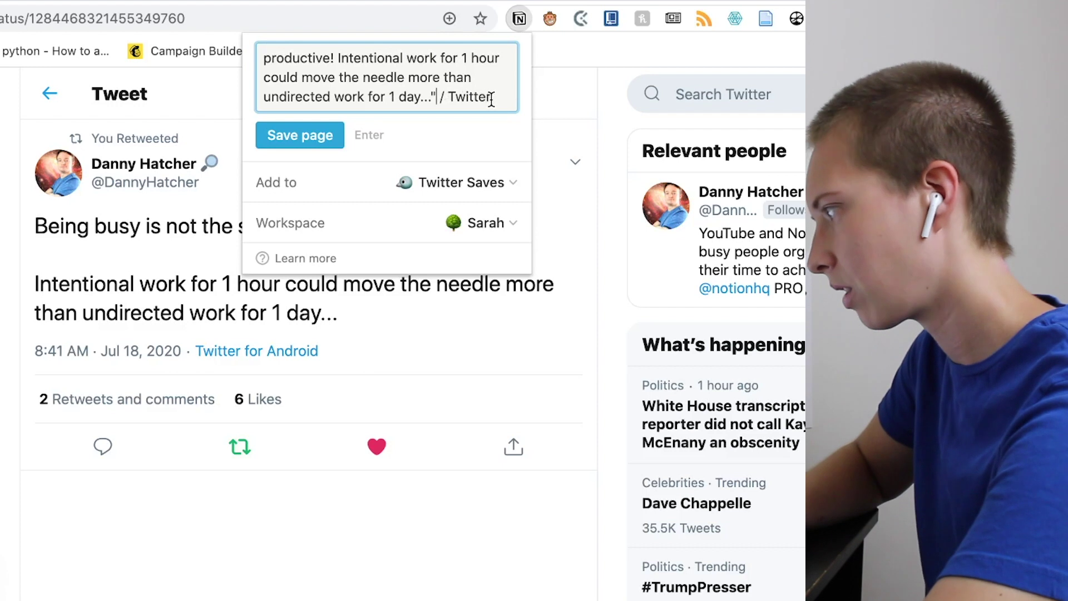
Replace 'Twitter' at the title's end with '|Quote|' and save the page to Twitter Saves.
{"action": "left_click_drag", "start_coordinate": [491, 98], "coordinate": [451, 98]}
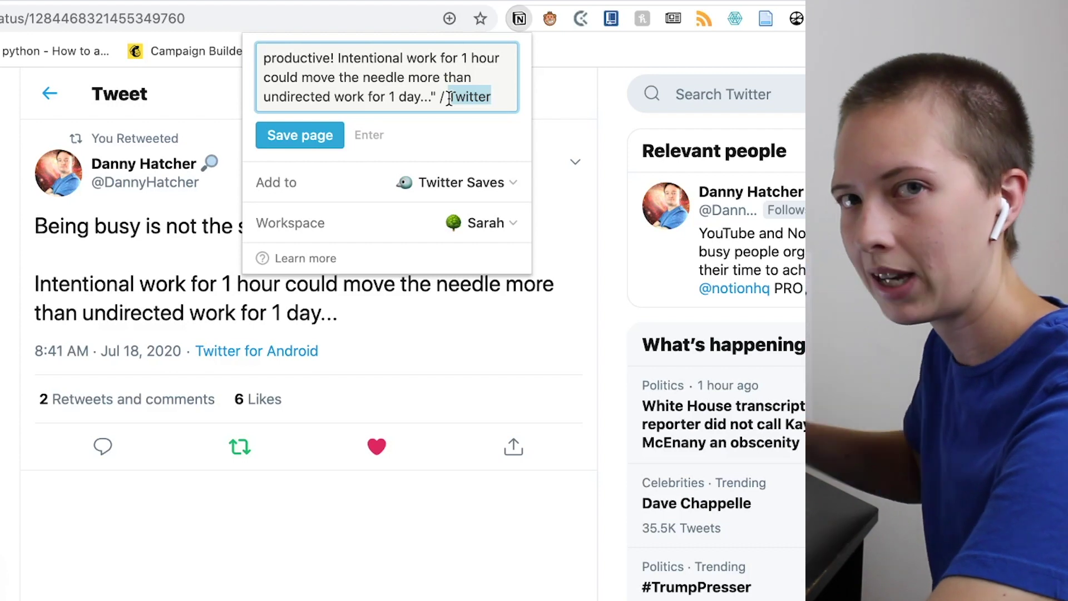
{"action": "key", "text": "BackSpace"}
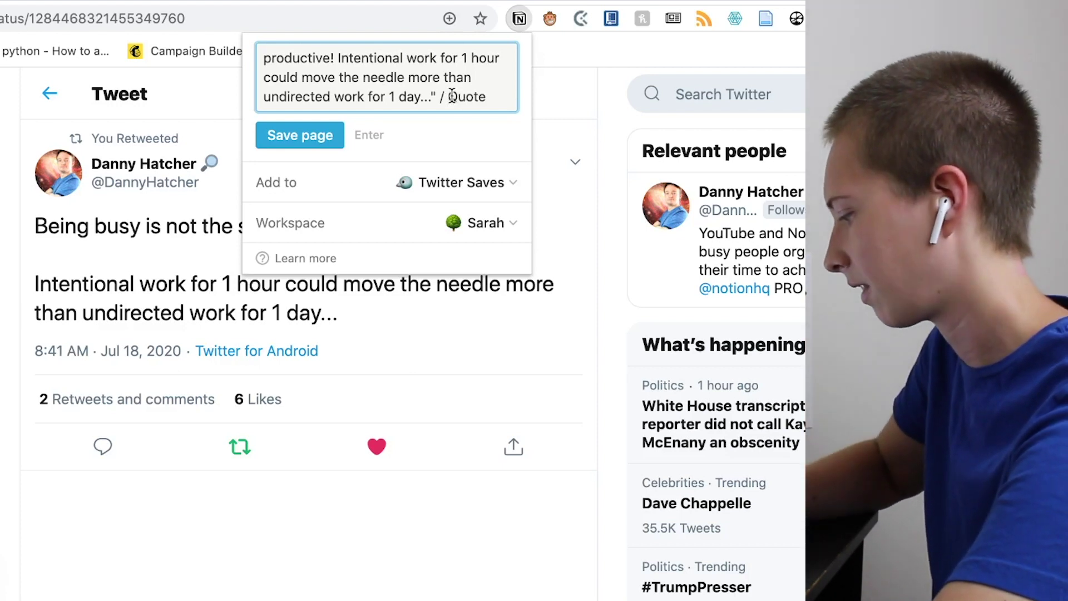
{"action": "type", "text": "|"}
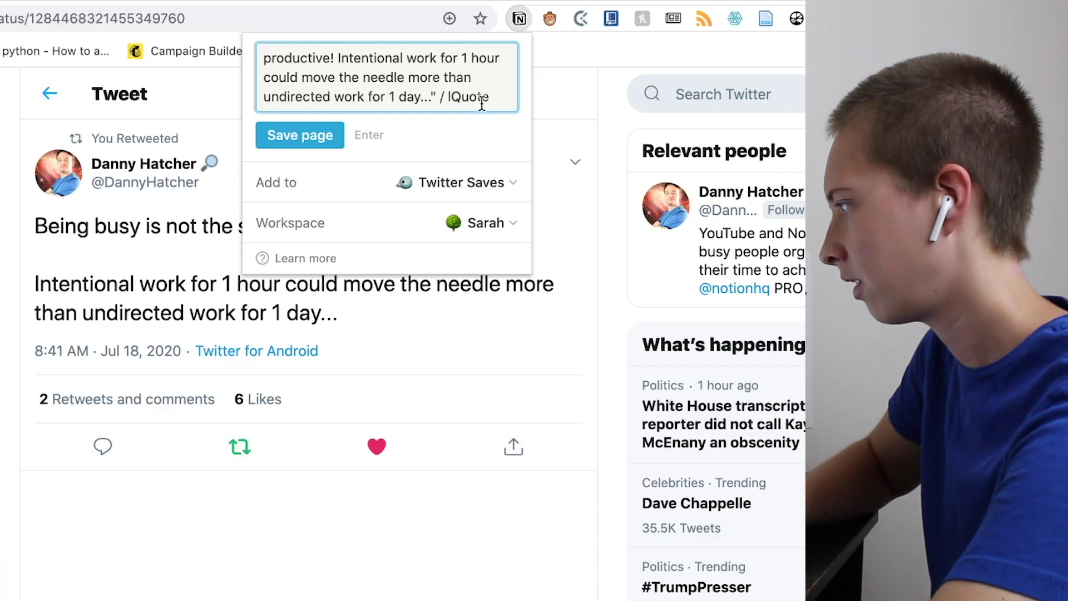
{"action": "type", "text": "|"}
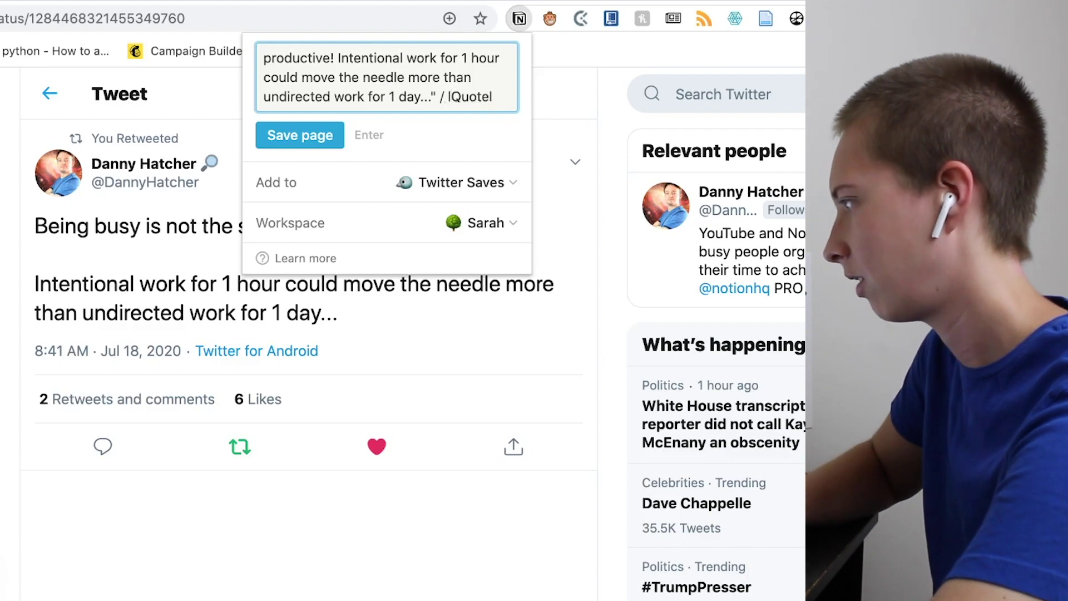
{"action": "scroll", "coordinate": [392, 67], "scroll_direction": "up", "scroll_amount": 2}
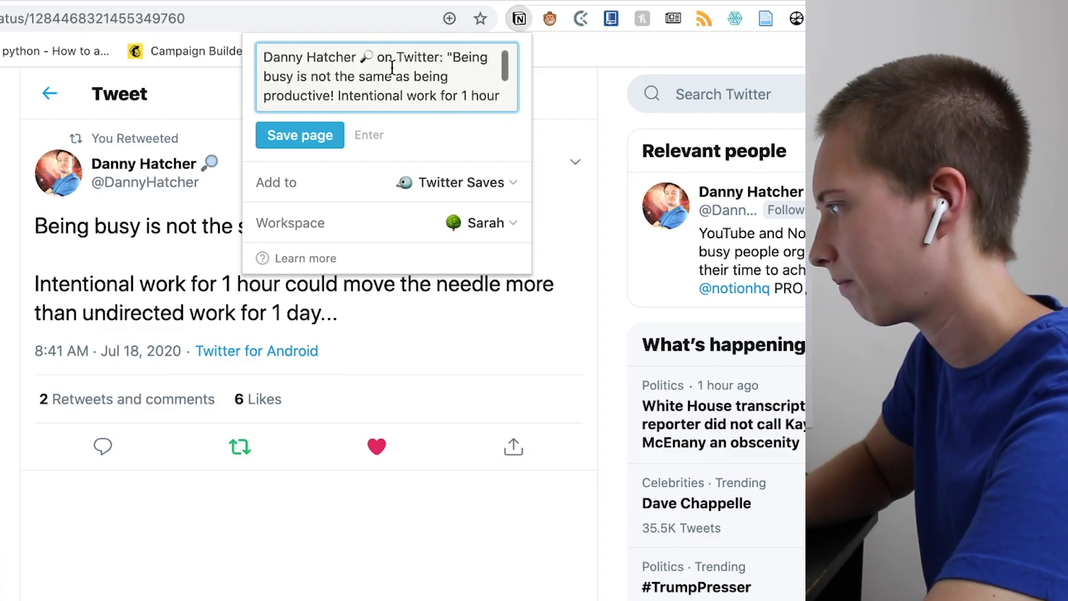
{"action": "scroll", "coordinate": [393, 67], "scroll_direction": "down", "scroll_amount": 2}
{"action": "left_click", "coordinate": [281, 136]}
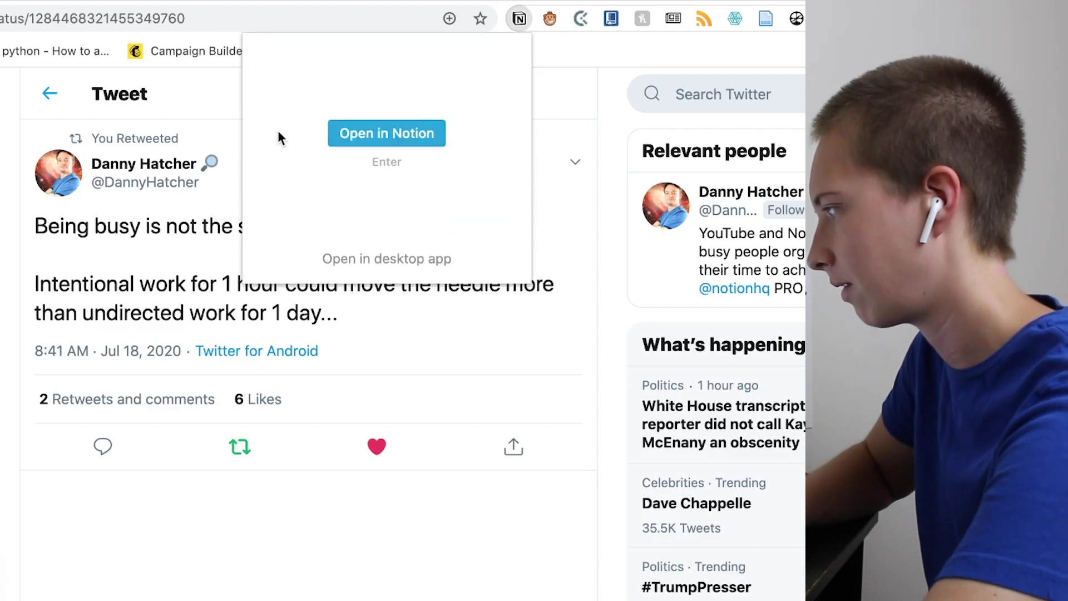
Go to the Twitter Saves table and delete the empty test row.
{"action": "key", "text": "Return"}
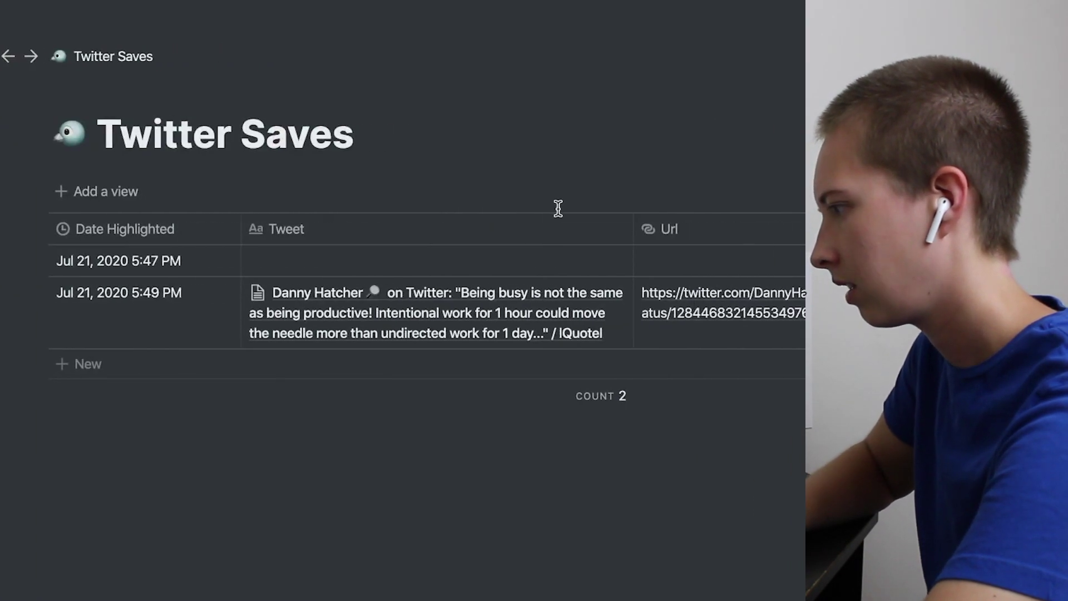
{"action": "left_click", "coordinate": [38, 260]}
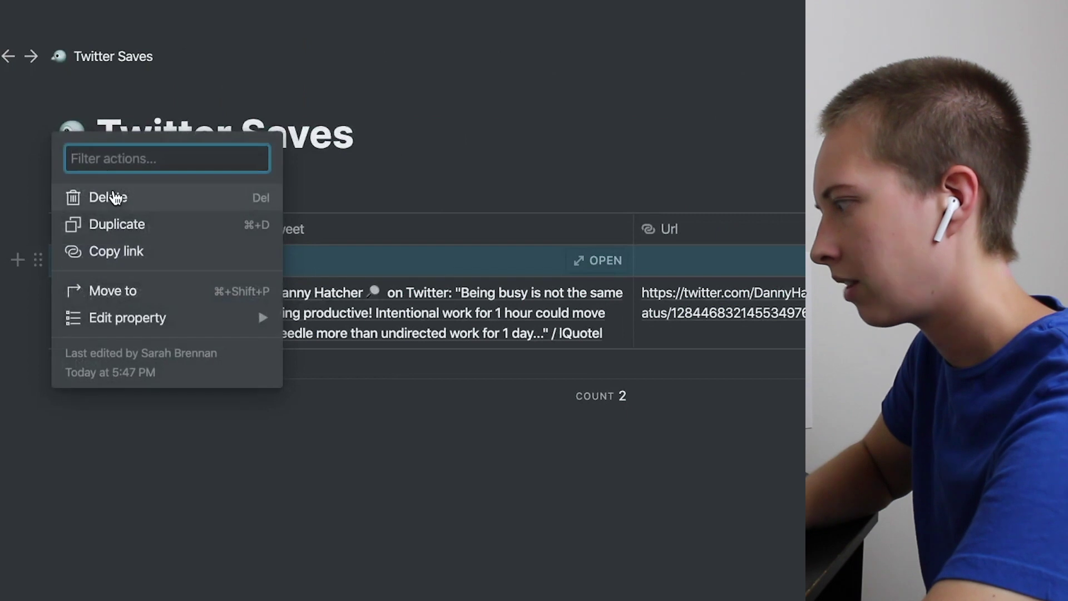
{"action": "left_click", "coordinate": [114, 198]}
{"action": "key", "text": "ctrl+Left"}
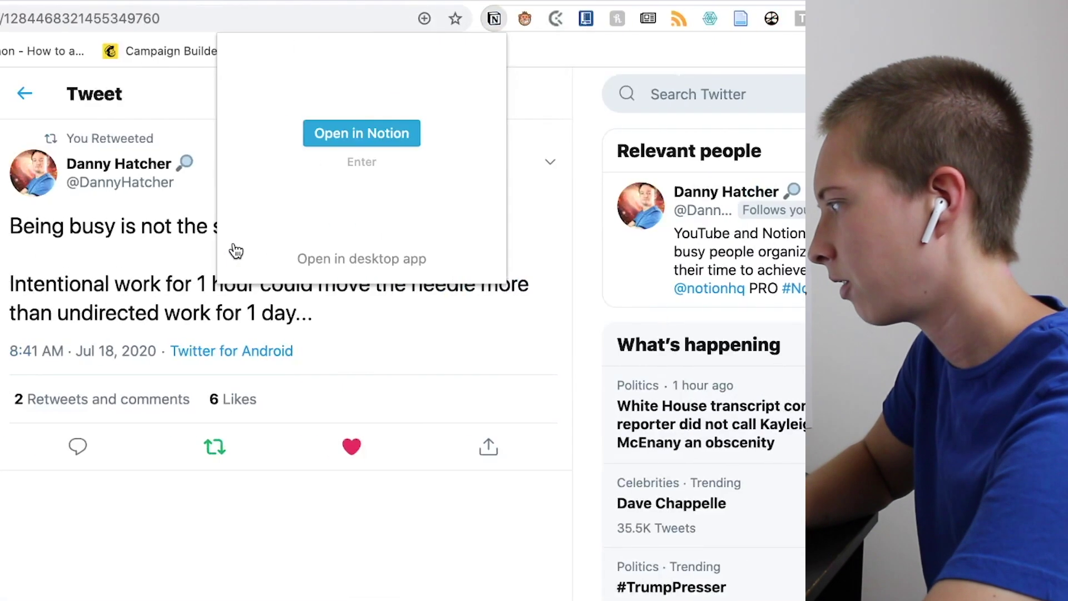
Reopen the web clipper on the tweet and check its Twitter Saves destination.
{"action": "left_click", "coordinate": [179, 293]}
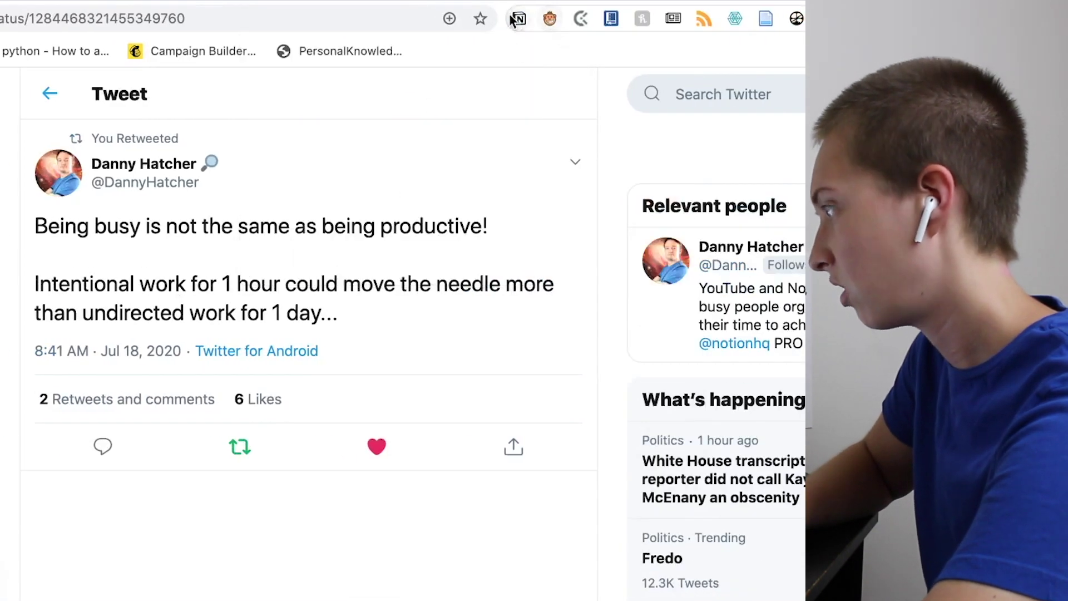
{"action": "left_click", "coordinate": [518, 19]}
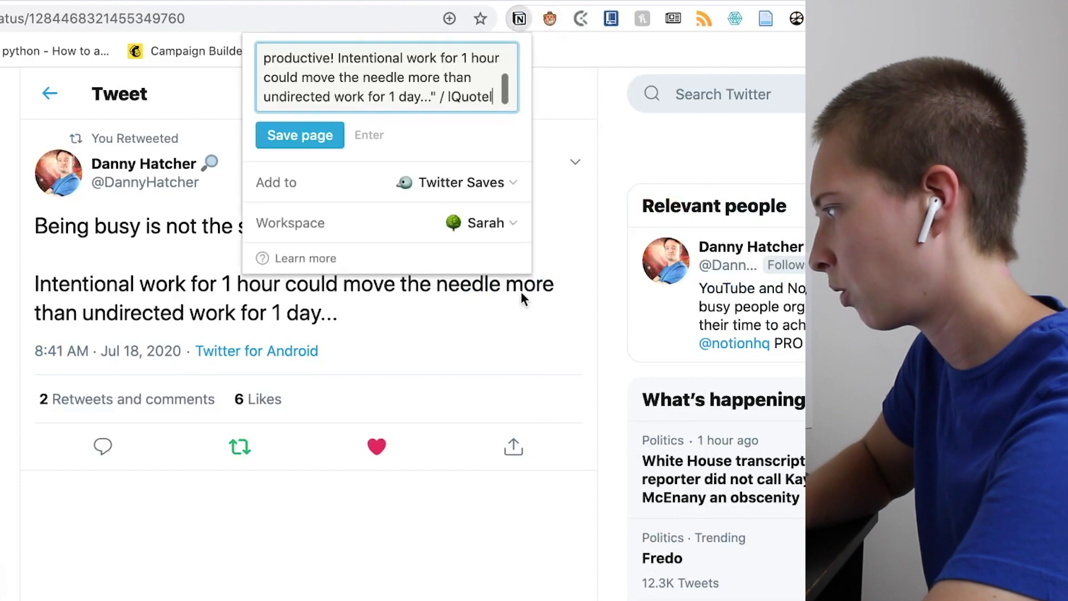
{"action": "left_click", "coordinate": [453, 195]}
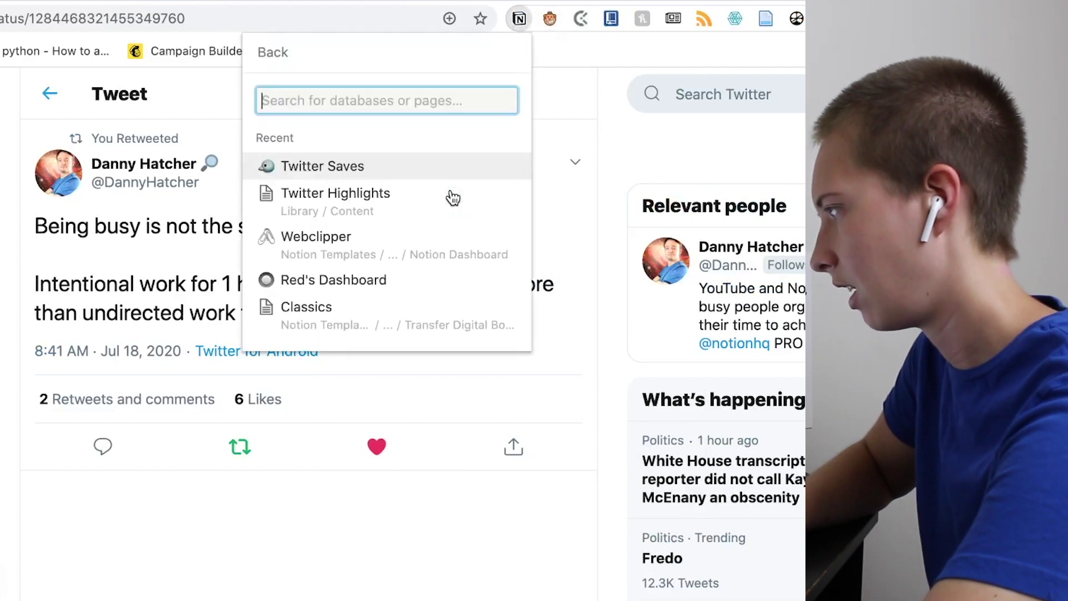
{"action": "left_click", "coordinate": [195, 113]}
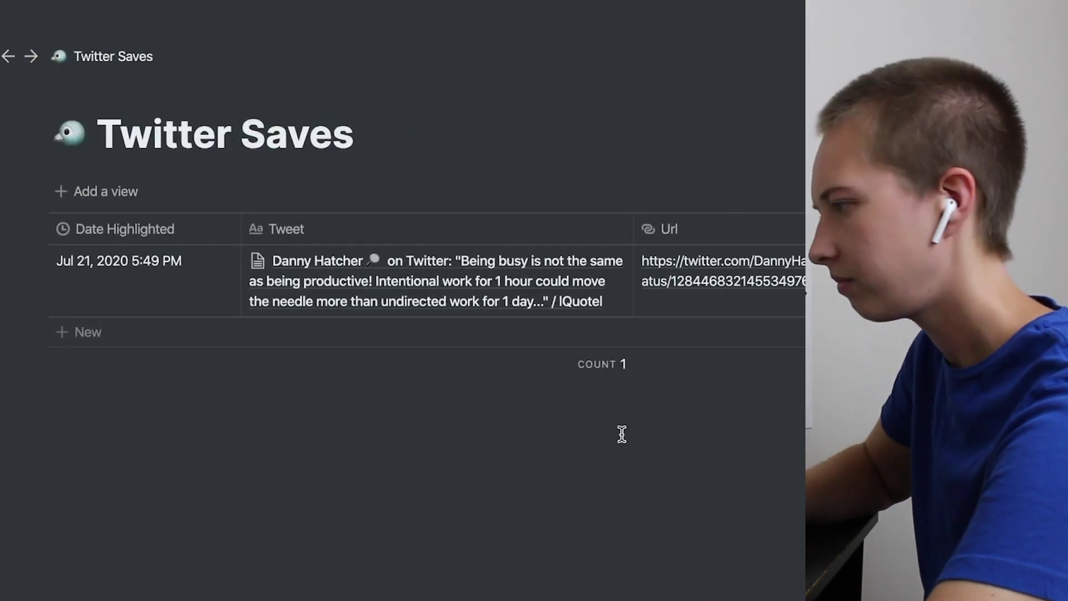
{"action": "left_click", "coordinate": [369, 272]}
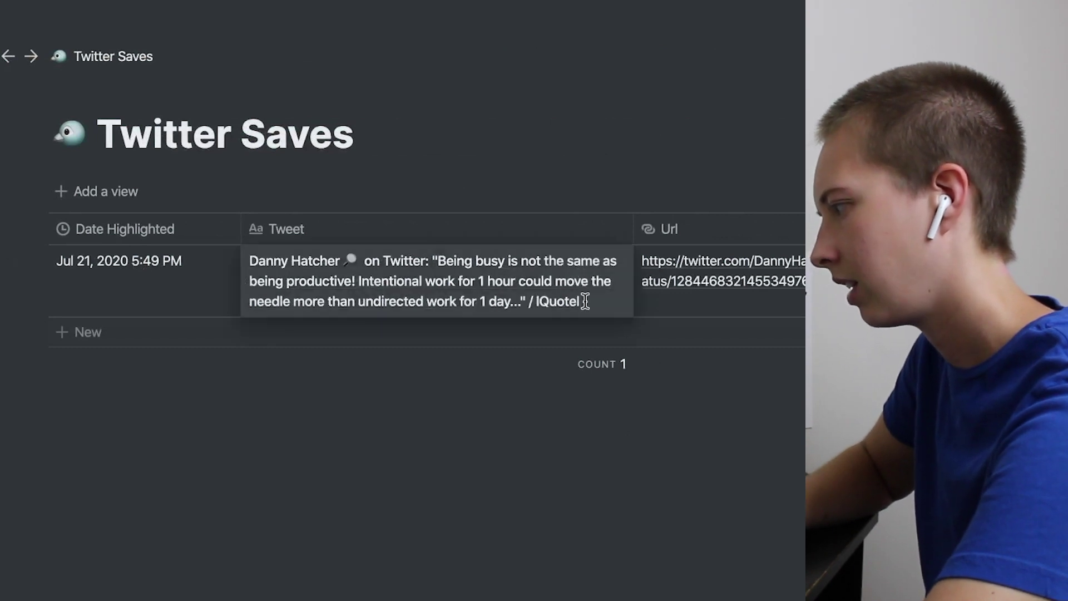
{"action": "left_click_drag", "start_coordinate": [582, 301], "coordinate": [250, 260]}
{"action": "key", "text": "Escape"}
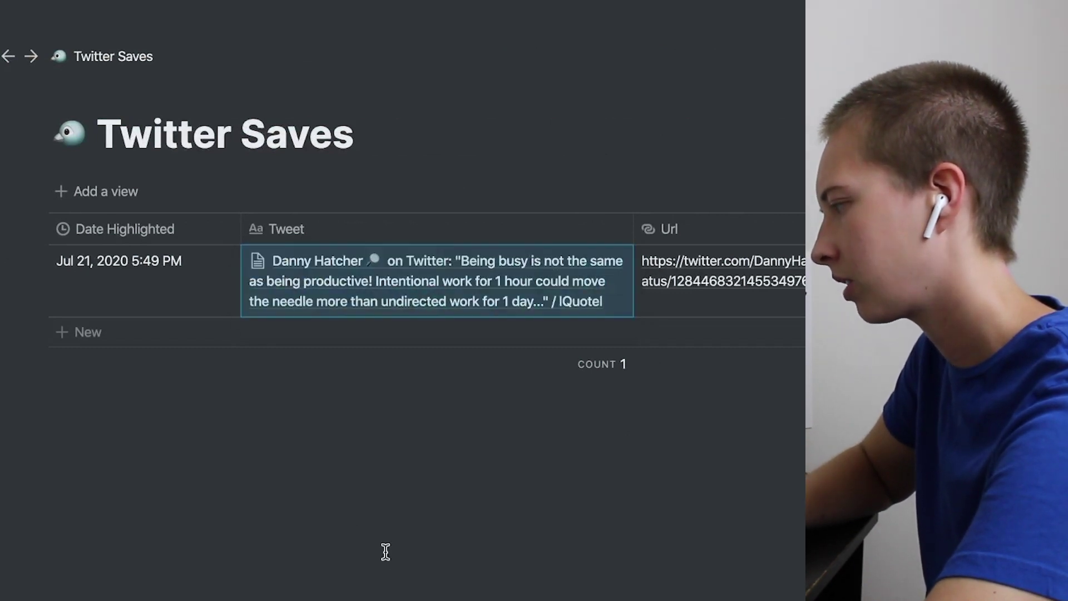
{"action": "left_click", "coordinate": [754, 298]}
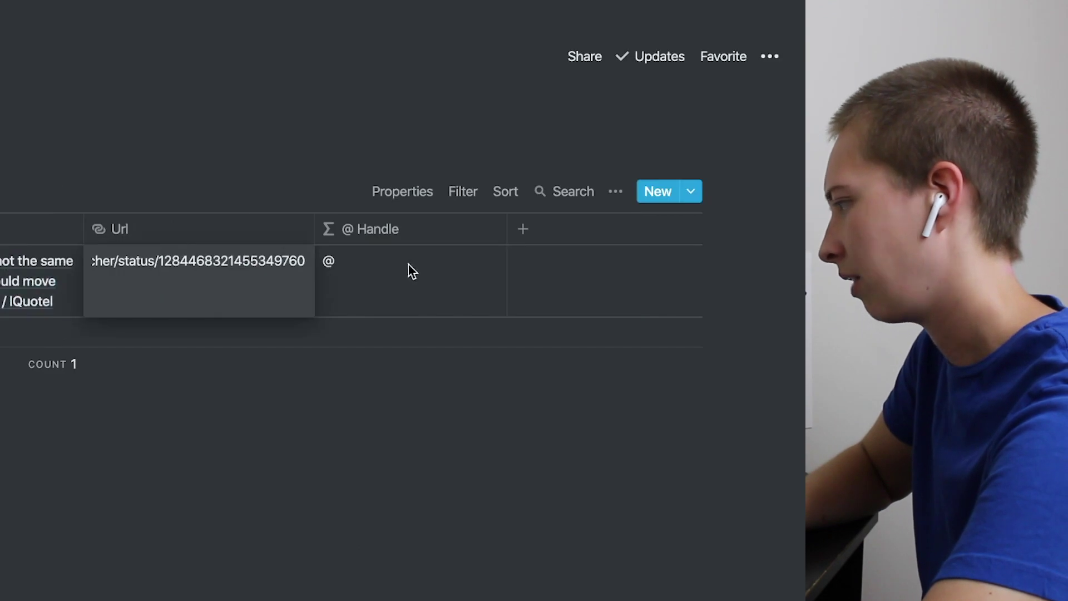
{"action": "key", "text": "Escape"}
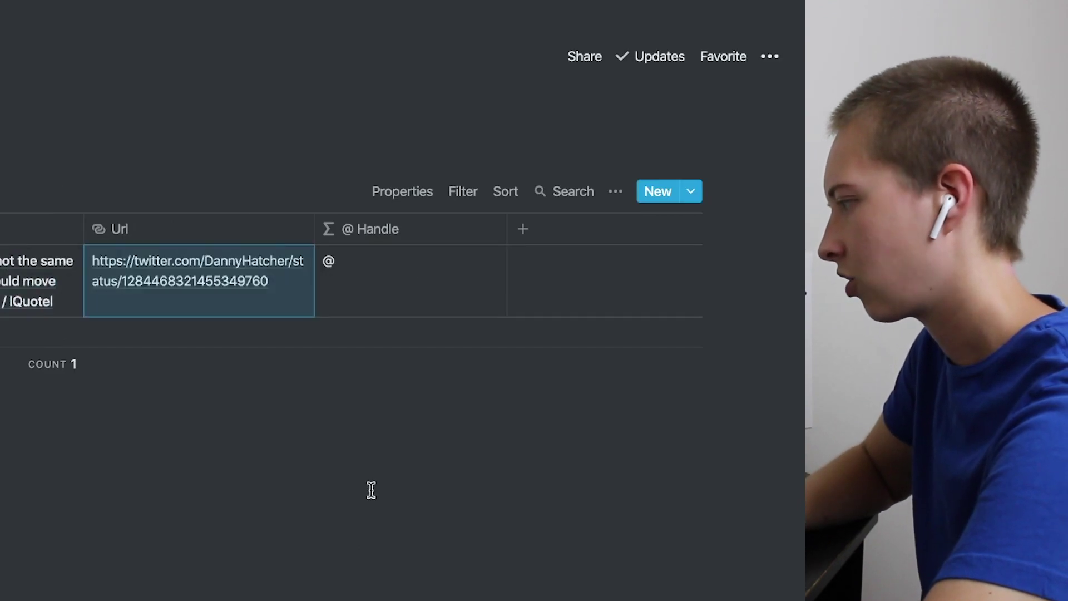
{"action": "key", "text": "Escape"}
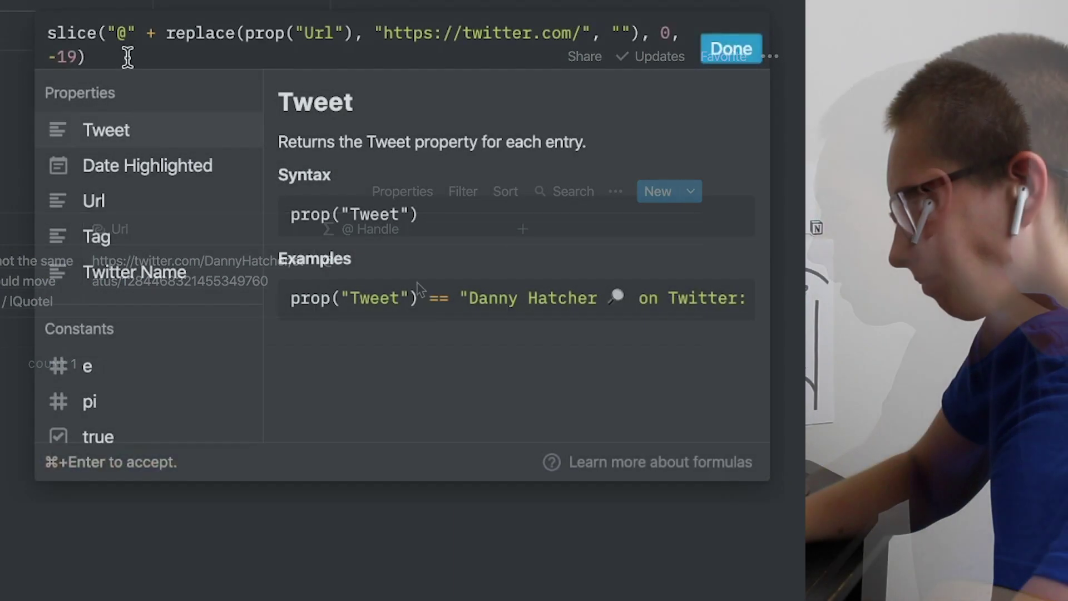
{"action": "left_click_drag", "start_coordinate": [126, 53], "coordinate": [43, 29]}
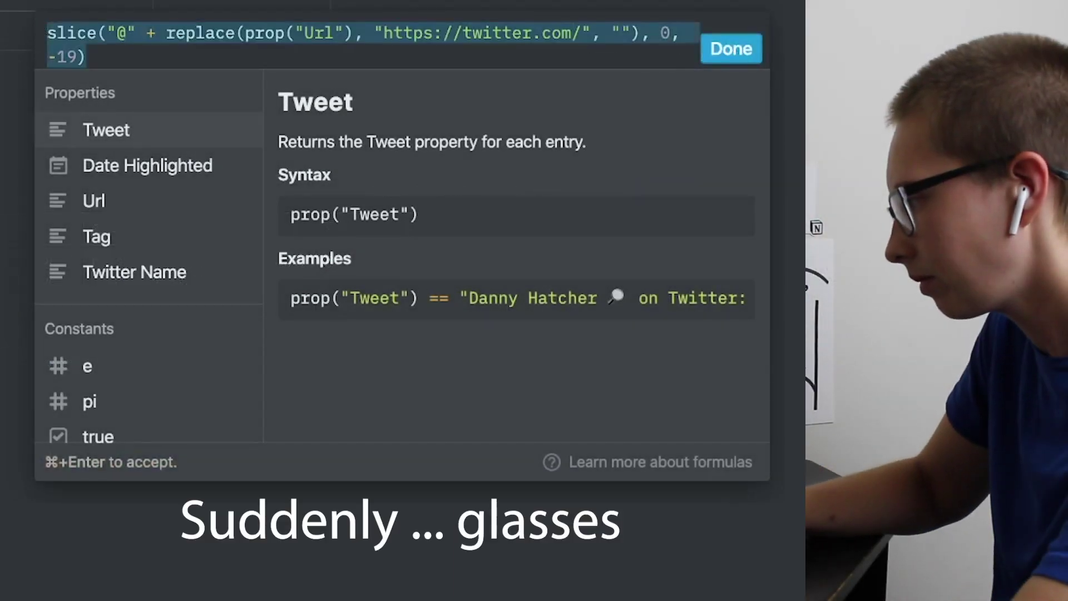
{"action": "key", "text": "BackSpace"}
{"action": "type", "text": "slice("}
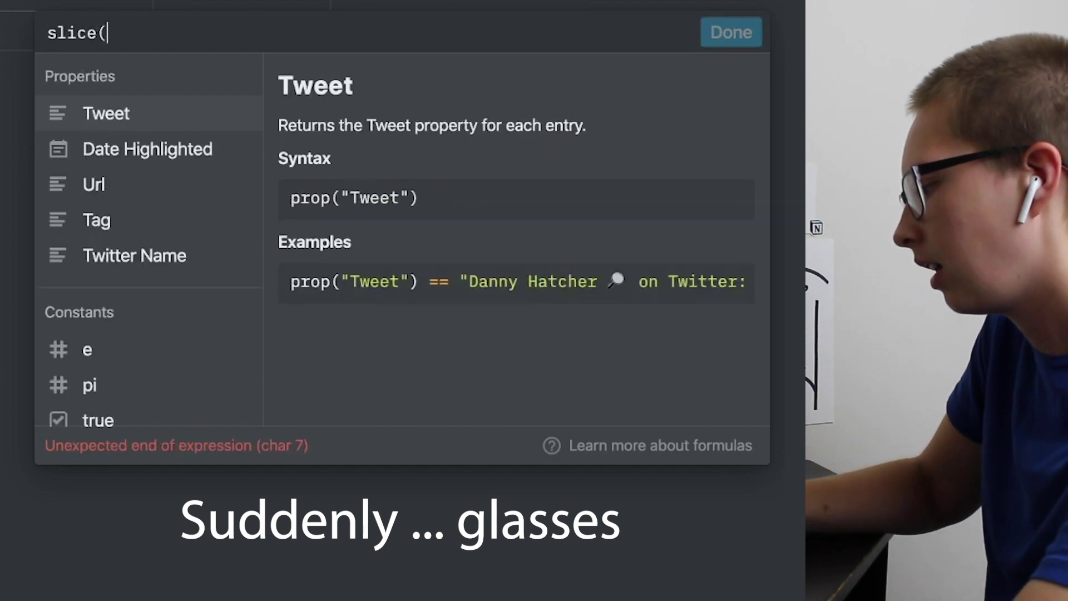
{"action": "type", "text": "\"@"}
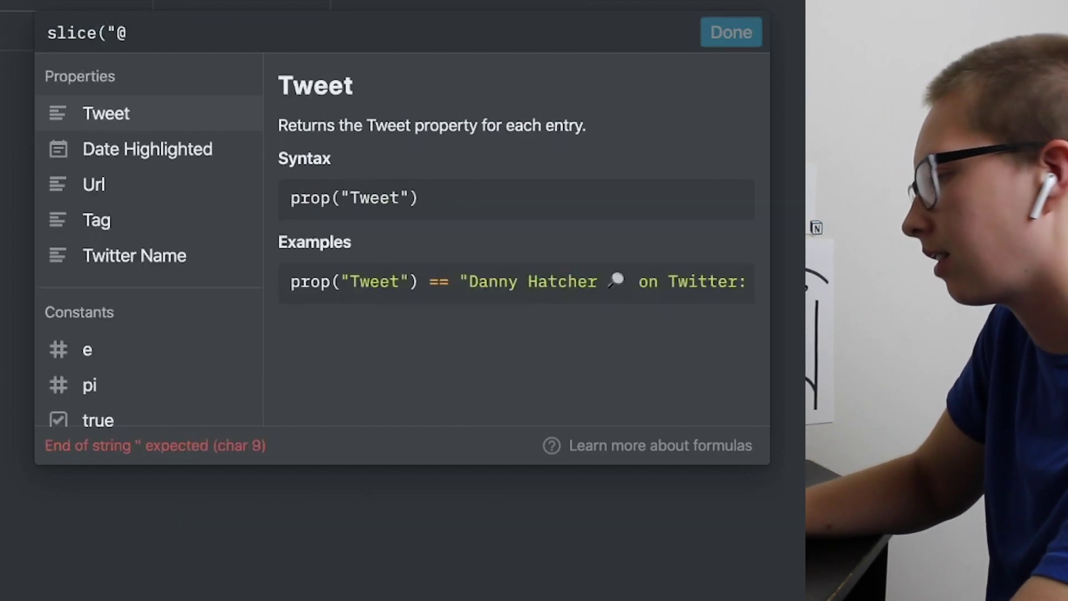
{"action": "type", "text": "\" + "}
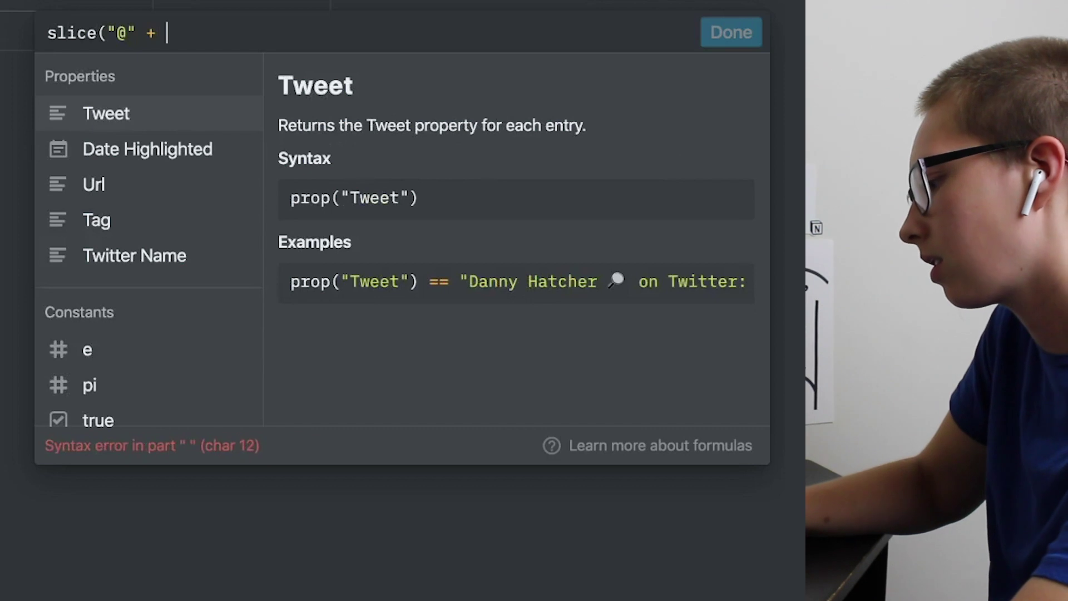
{"action": "type", "text": "replace(prop"}
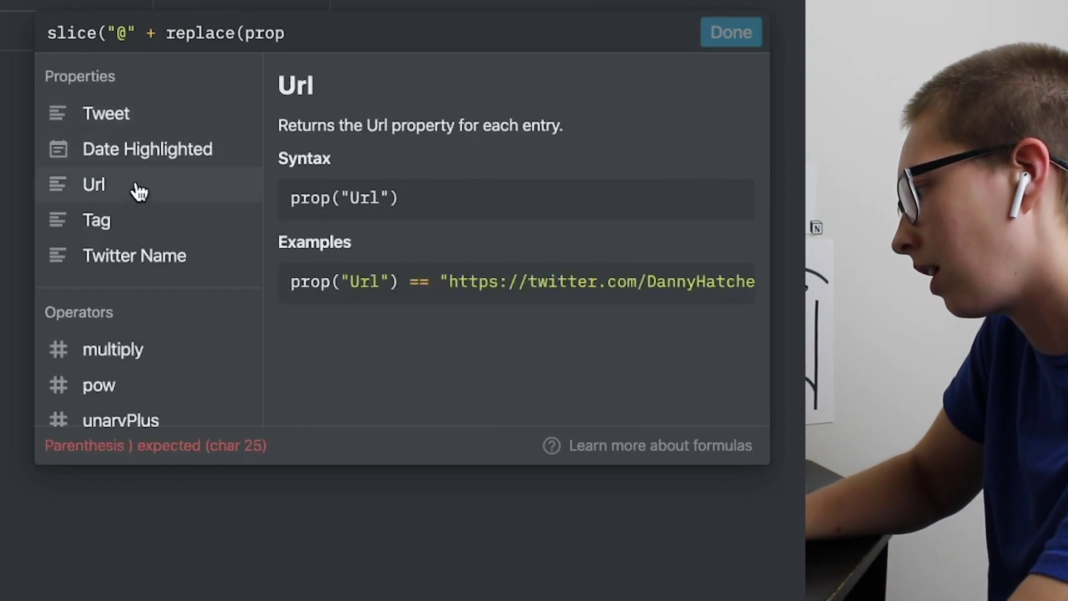
{"action": "left_click", "coordinate": [137, 189]}
{"action": "type", "text": ", \""}
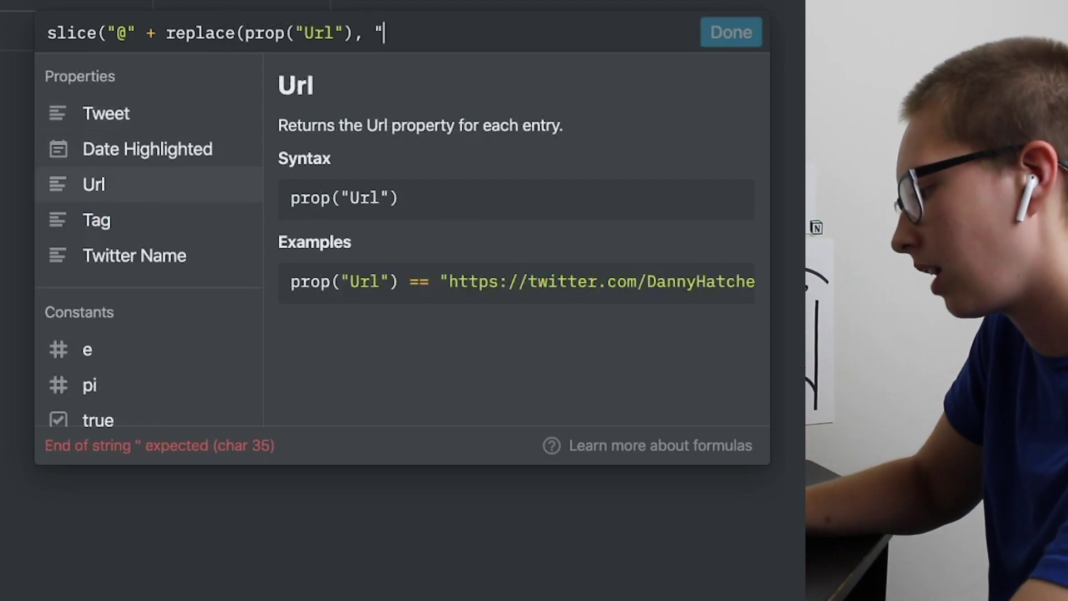
{"action": "type", "text": "https:"}
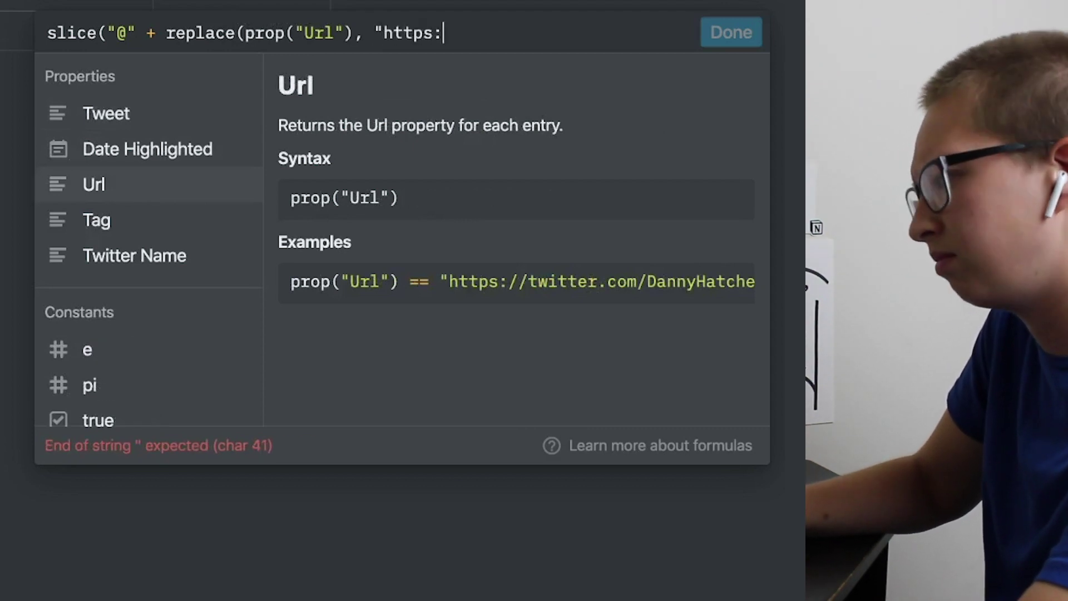
{"action": "type", "text": "//t"}
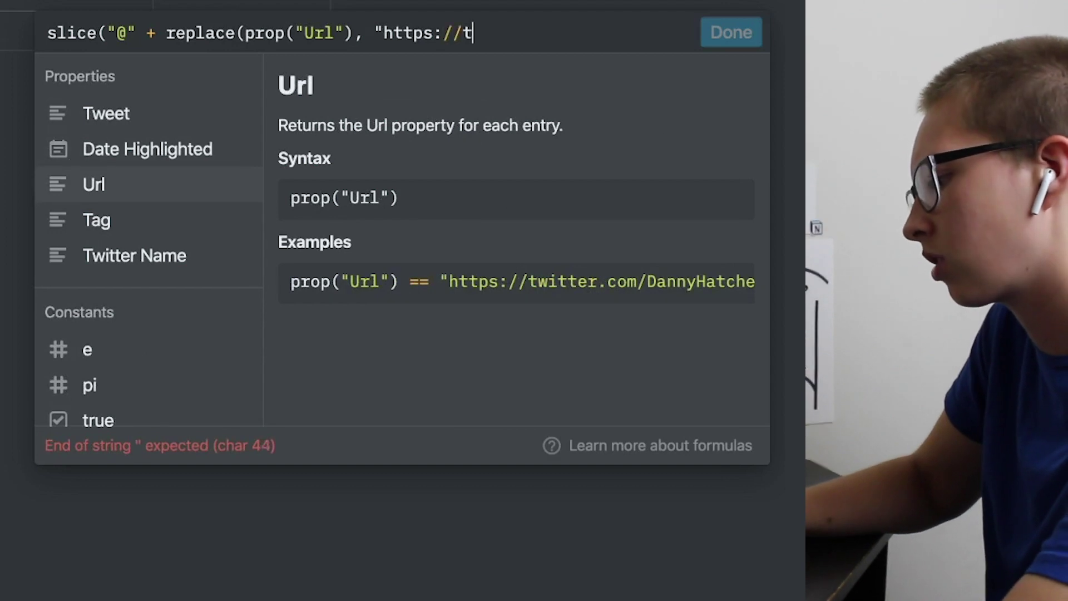
{"action": "type", "text": "witter.com/\""}
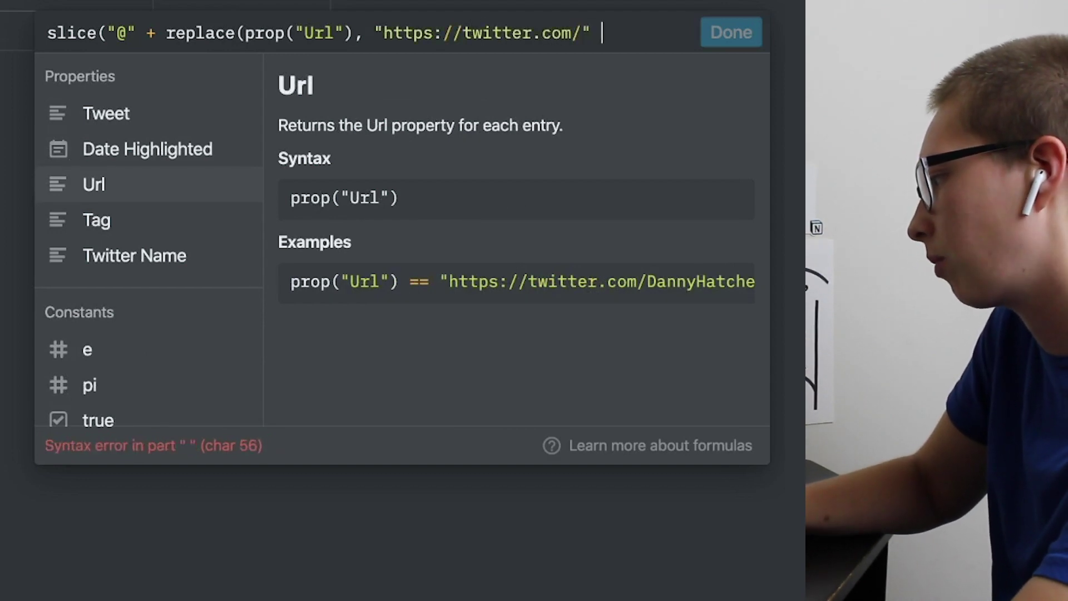
{"action": "key", "text": "BackSpace"}
{"action": "type", "text": ", \"\")"}
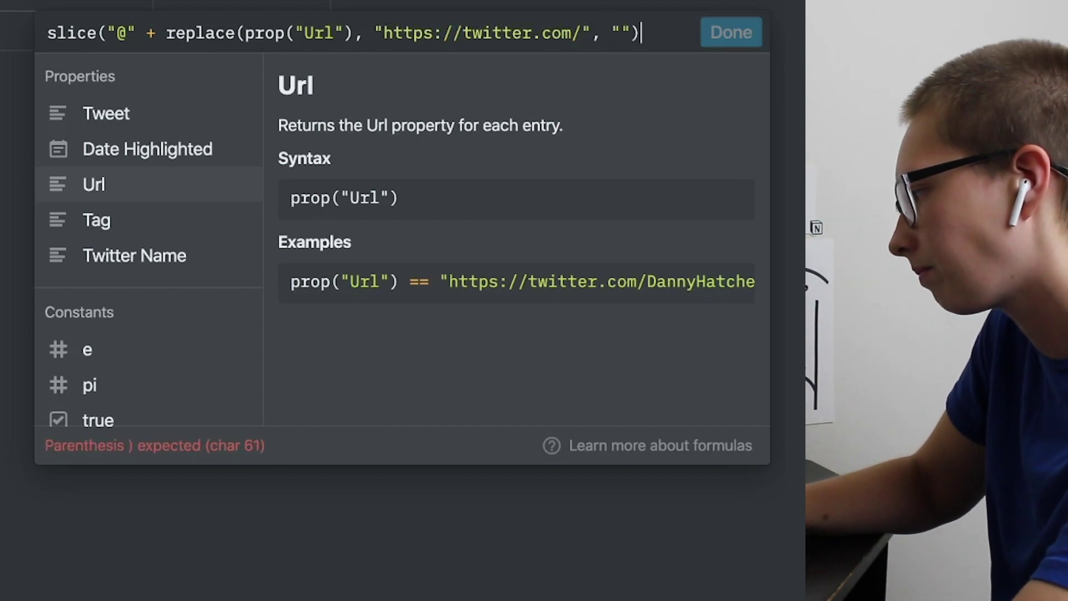
Wrap a second replace() around the Url expression that removes "/status/".
{"action": "left_click", "coordinate": [246, 33]}
{"action": "type", "text": "replace("}
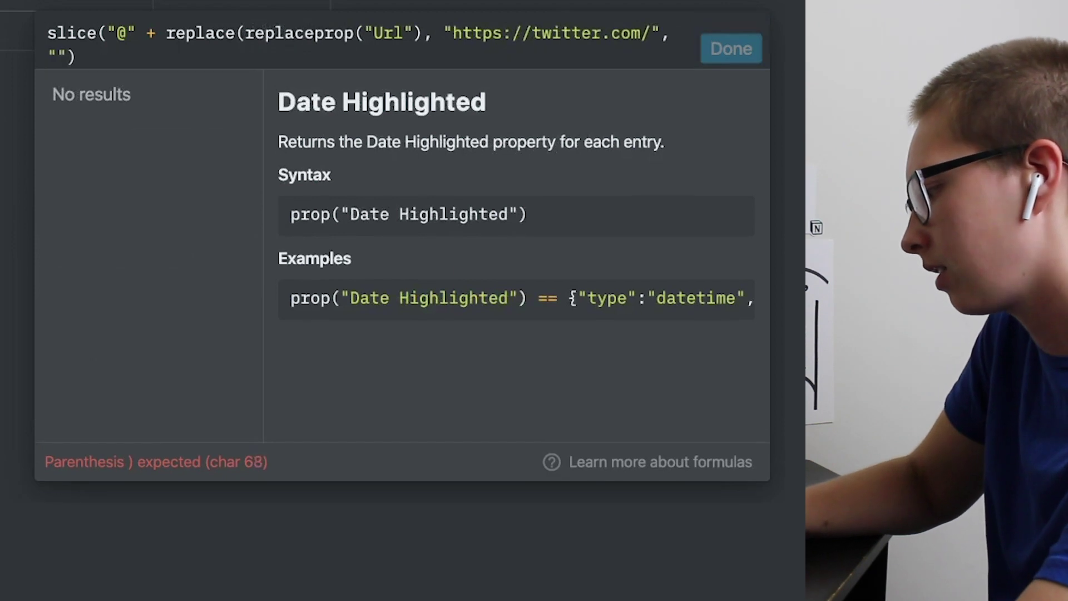
{"action": "left_click", "coordinate": [120, 54]}
{"action": "type", "text": ","}
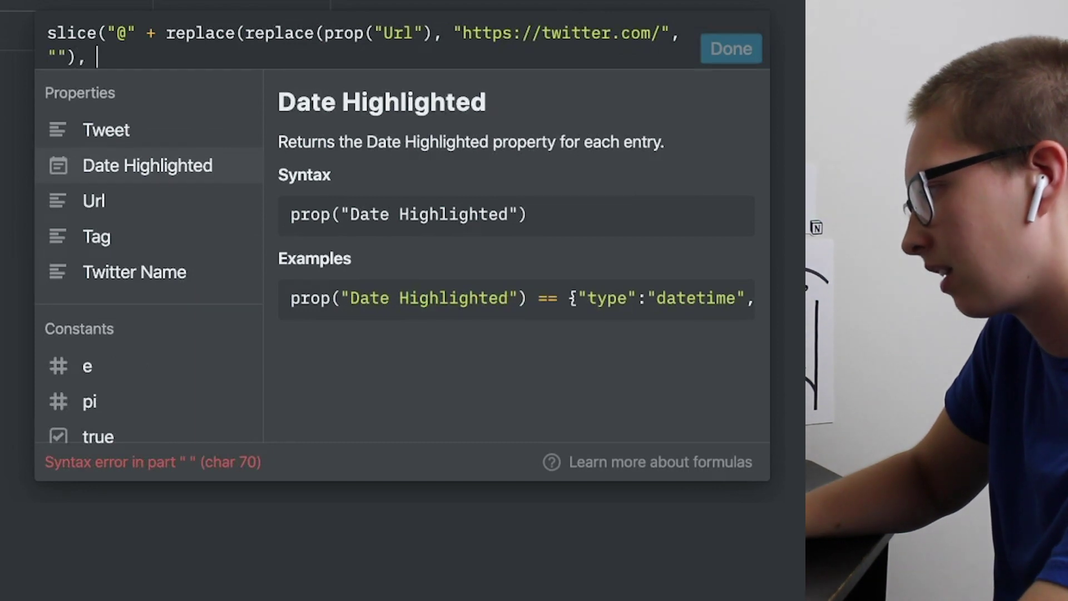
{"action": "type", "text": "'"}
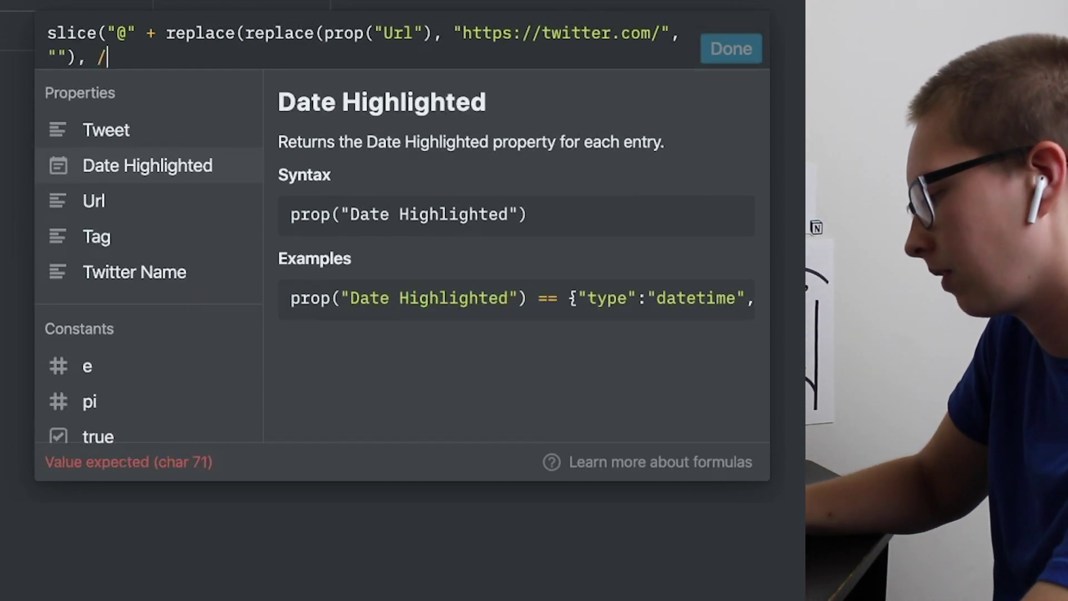
{"action": "key", "text": "BackSpace"}
{"action": "type", "text": "\"/"}
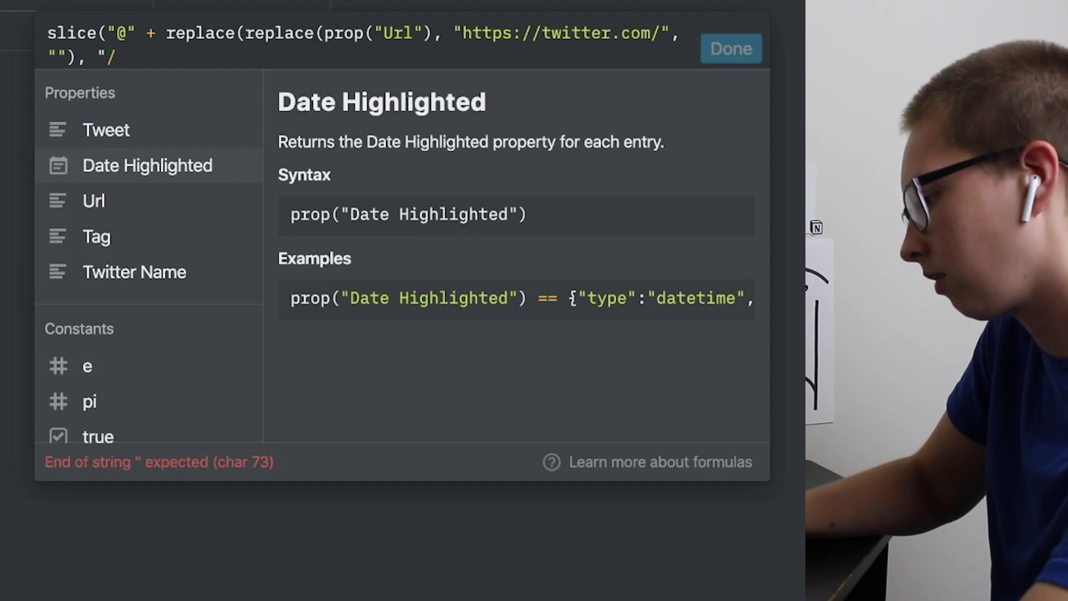
{"action": "type", "text": "stat"}
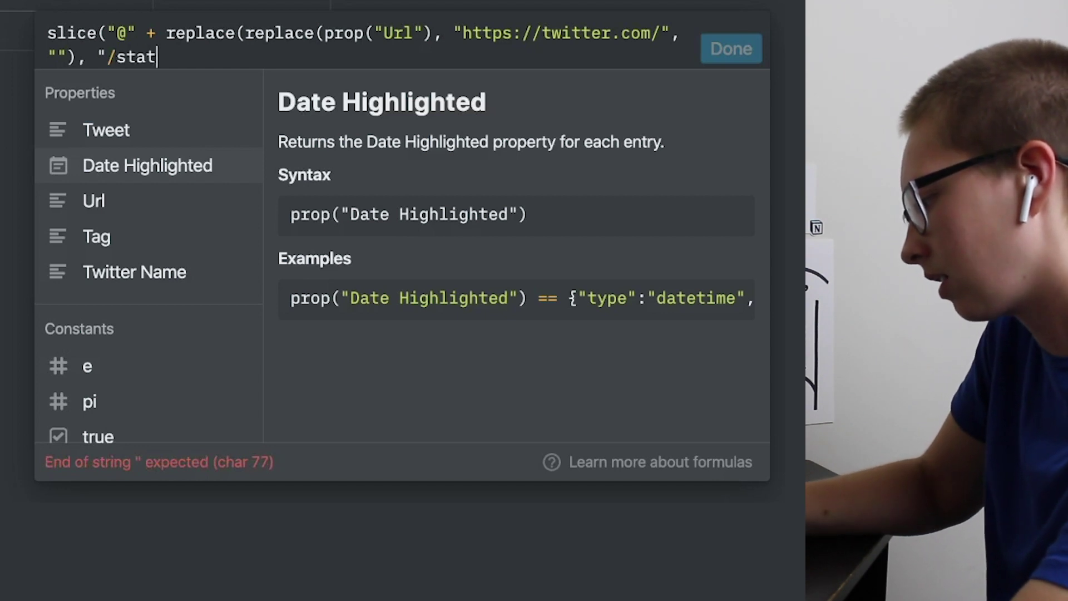
{"action": "type", "text": "s/\""}
{"action": "key", "text": "BackSpace"}
{"action": "key", "text": "BackSpace"}
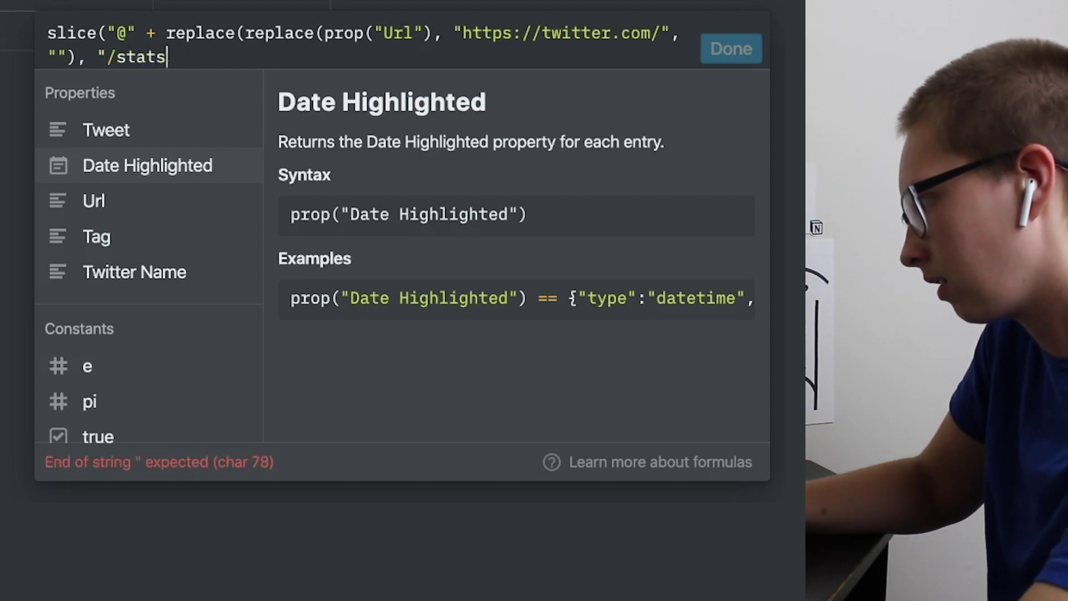
{"action": "key", "text": "BackSpace"}
{"action": "type", "text": "us/\""}
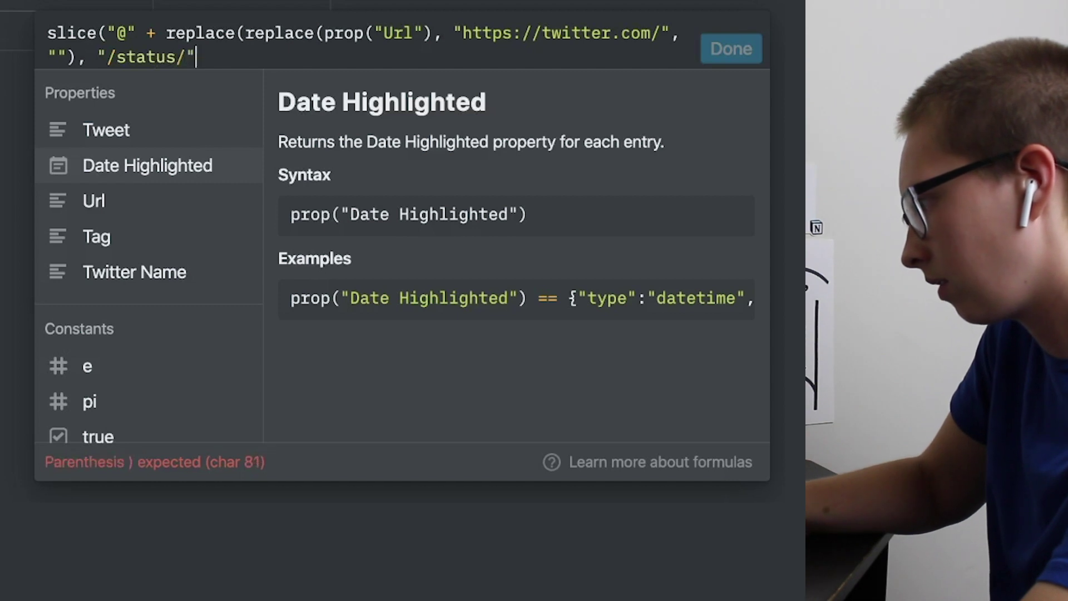
{"action": "type", "text": ", \""}
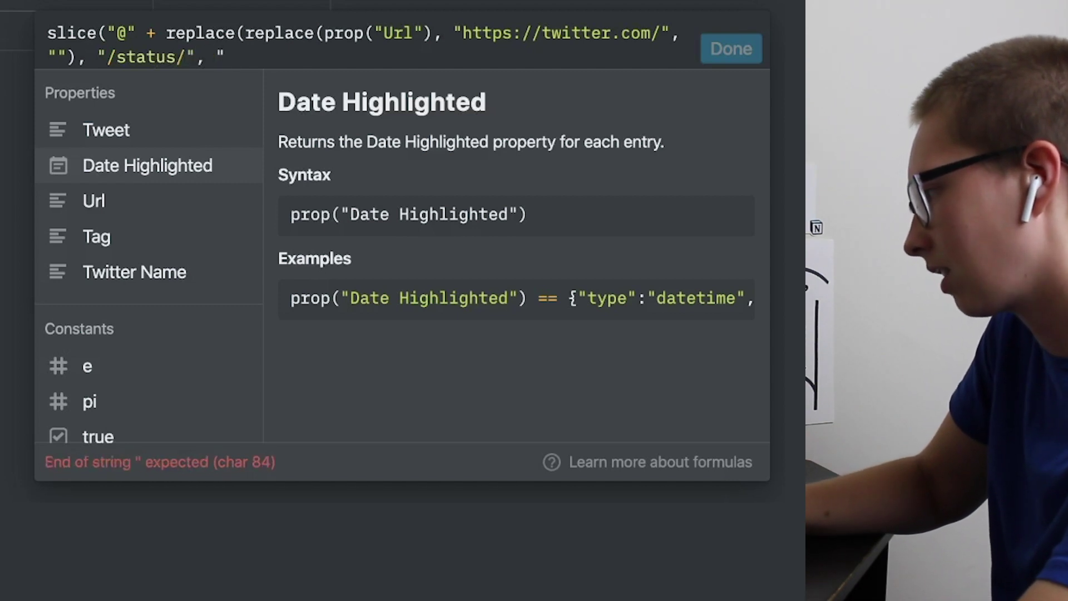
{"action": "type", "text": "\")"}
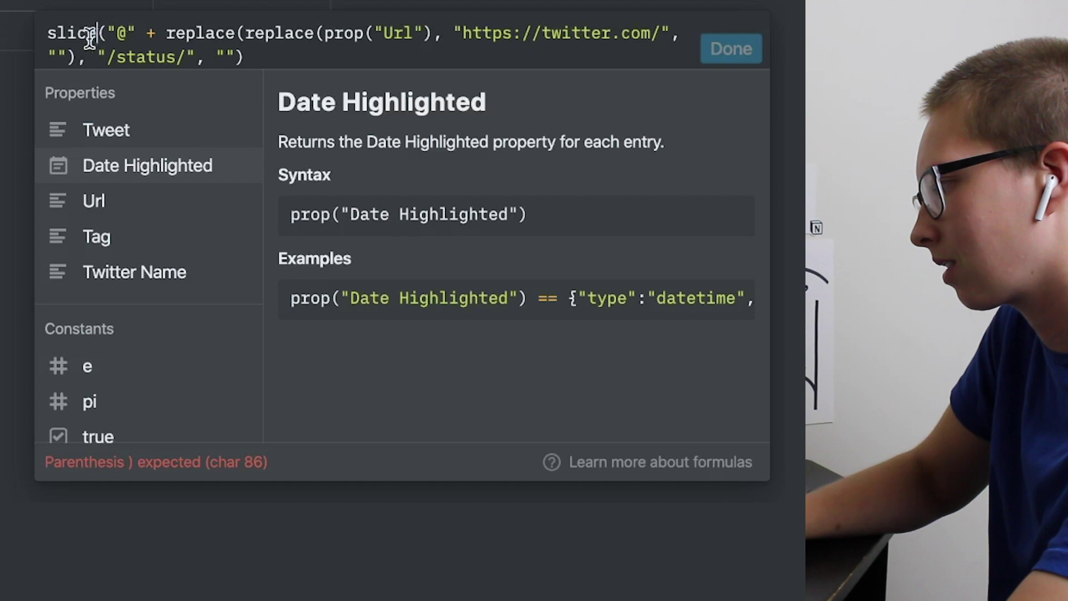
Add the slice arguments 0, -19 at the end of the @ Handle formula to cut the status ID.
{"action": "left_click_drag", "start_coordinate": [744, 241], "coordinate": [697, 245]}
{"action": "left_click_drag", "start_coordinate": [52, 37], "coordinate": [50, 38]}
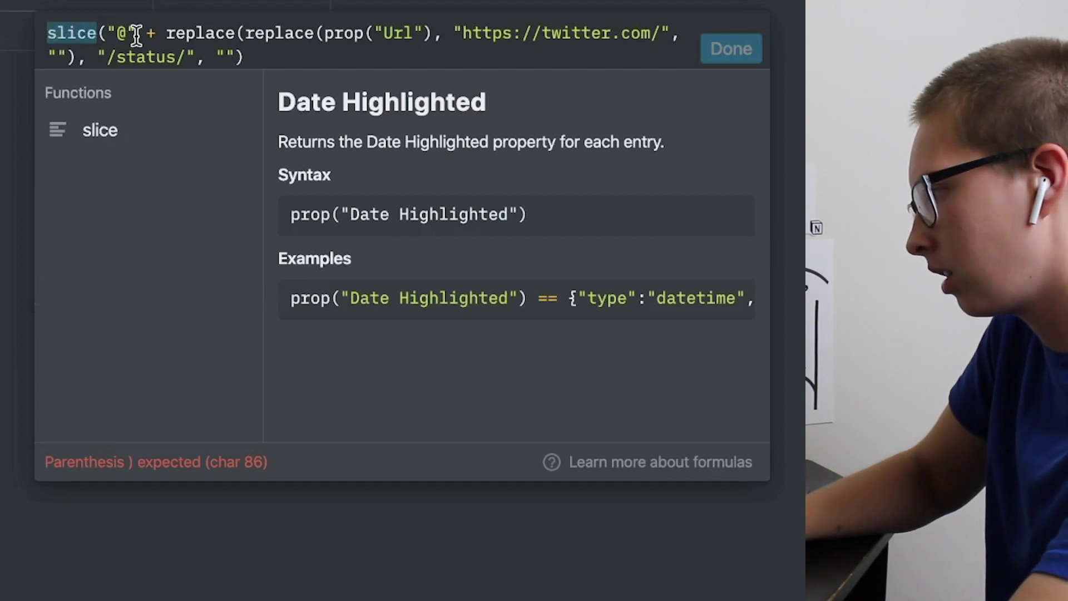
{"action": "left_click", "coordinate": [108, 35]}
{"action": "left_click_drag", "start_coordinate": [109, 34], "coordinate": [241, 50]}
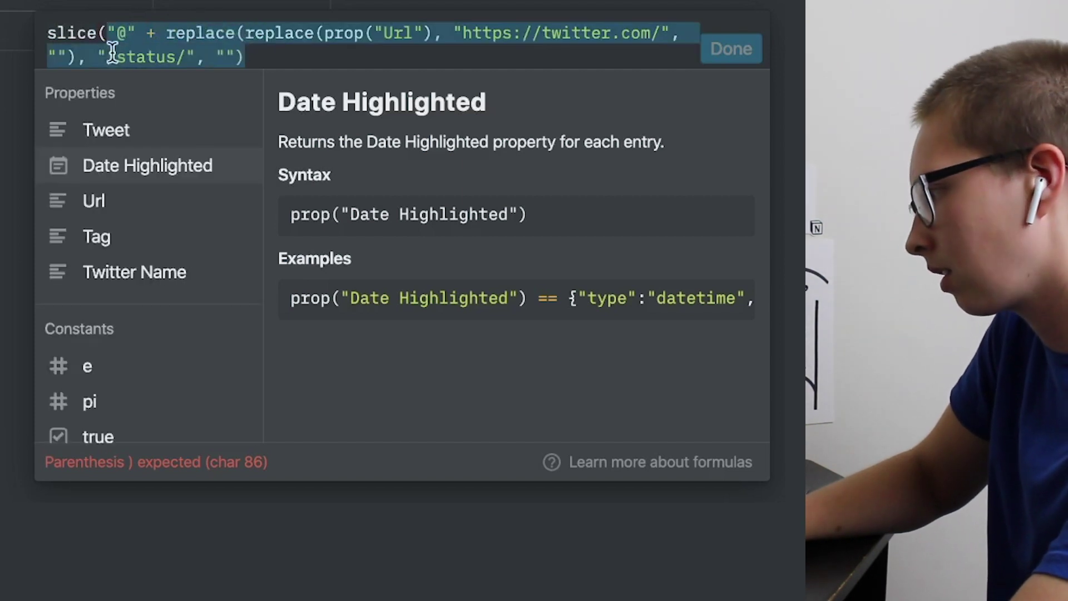
{"action": "left_click_drag", "start_coordinate": [99, 35], "coordinate": [49, 37]}
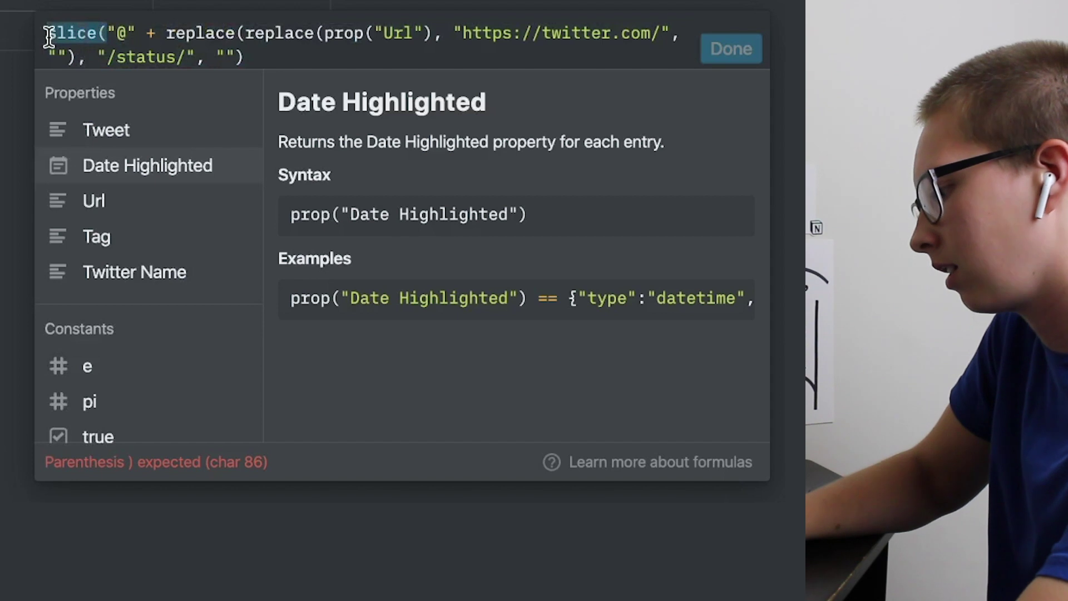
{"action": "key", "text": "BackSpace"}
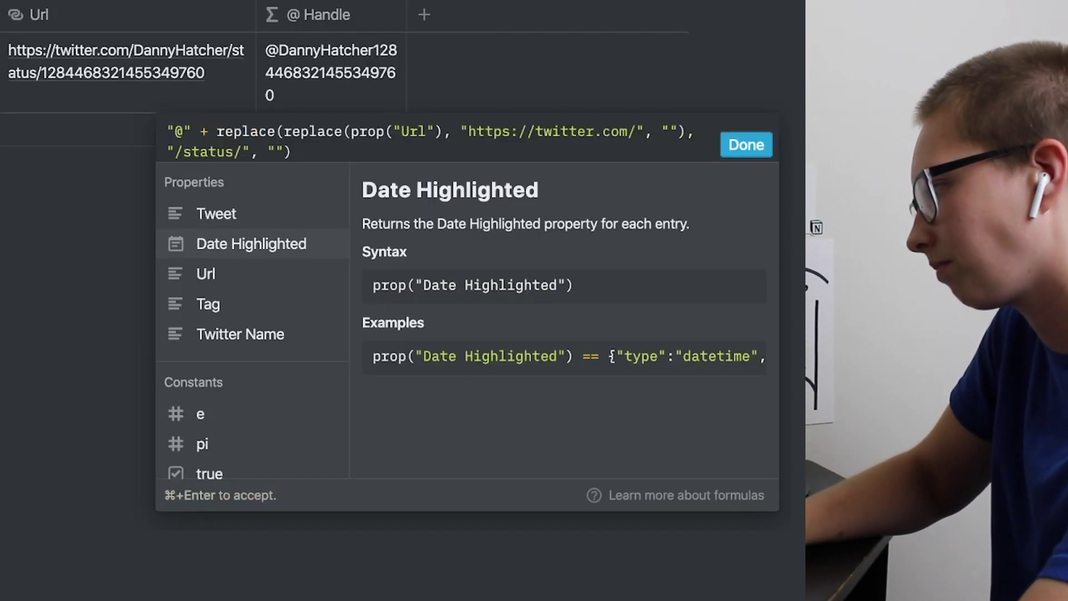
{"action": "key", "text": "super+z"}
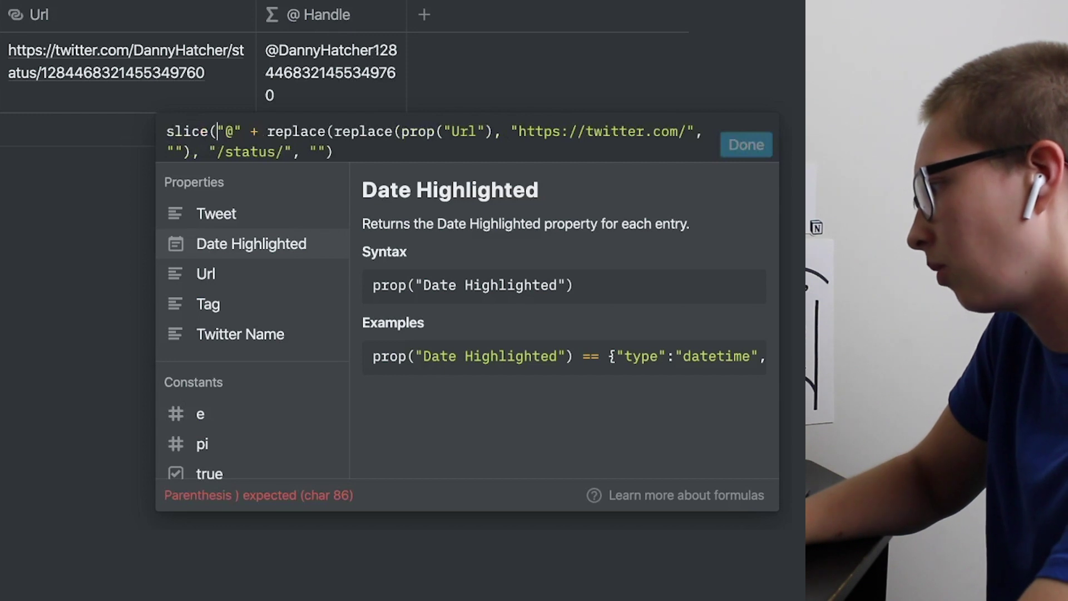
{"action": "left_click", "coordinate": [358, 153]}
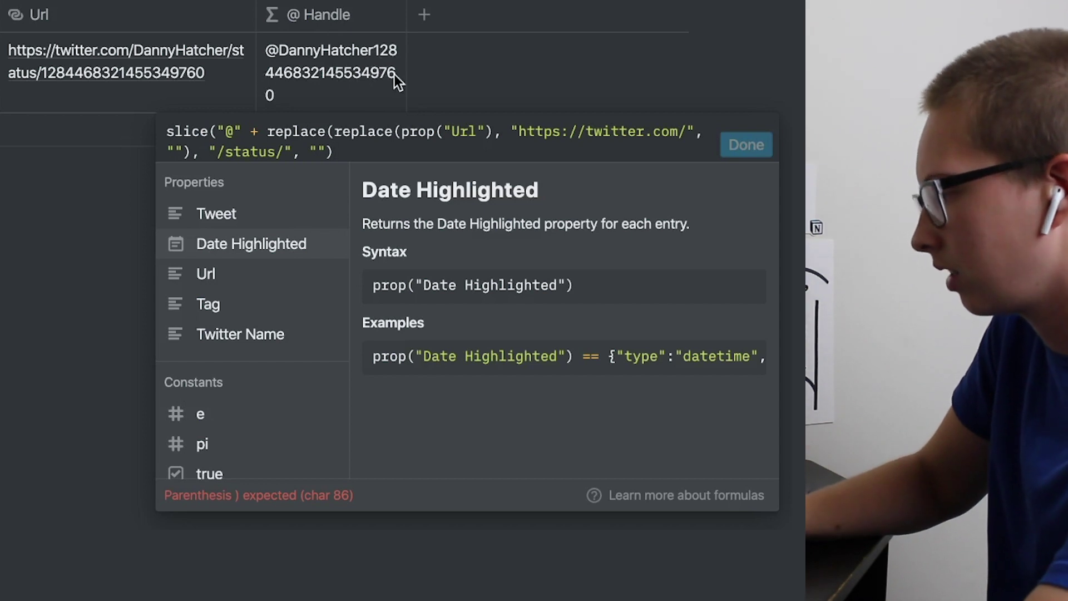
{"action": "type", "text": ", "}
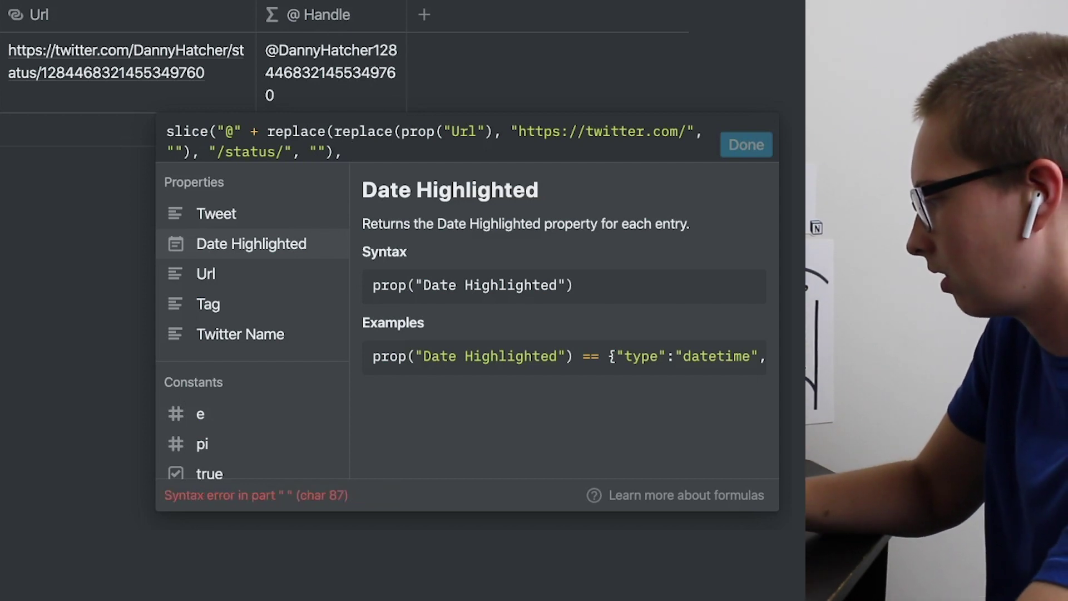
{"action": "type", "text": "0, -1"}
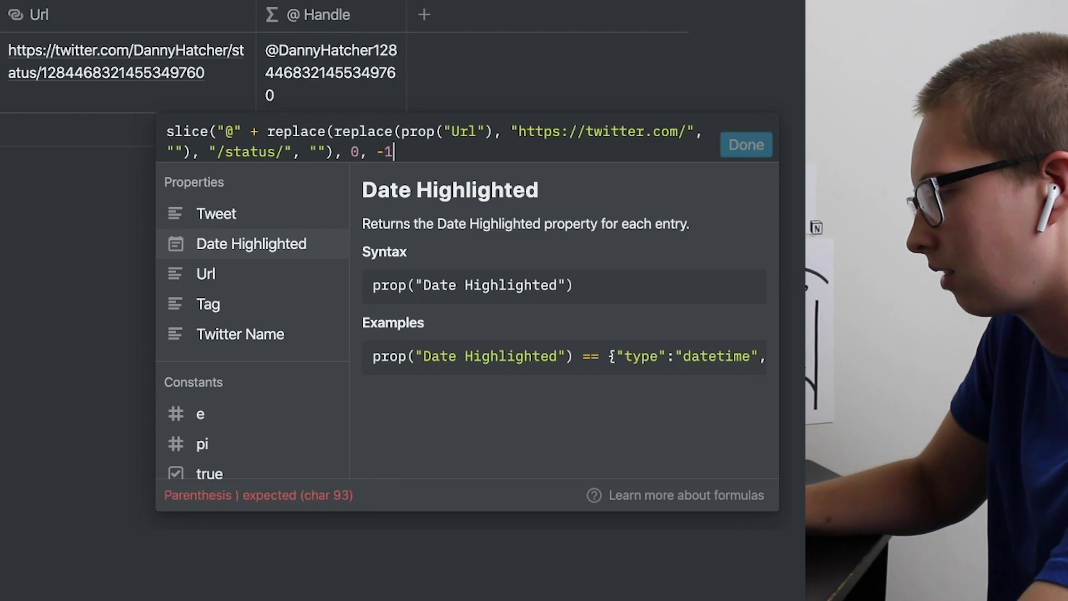
{"action": "type", "text": "9)"}
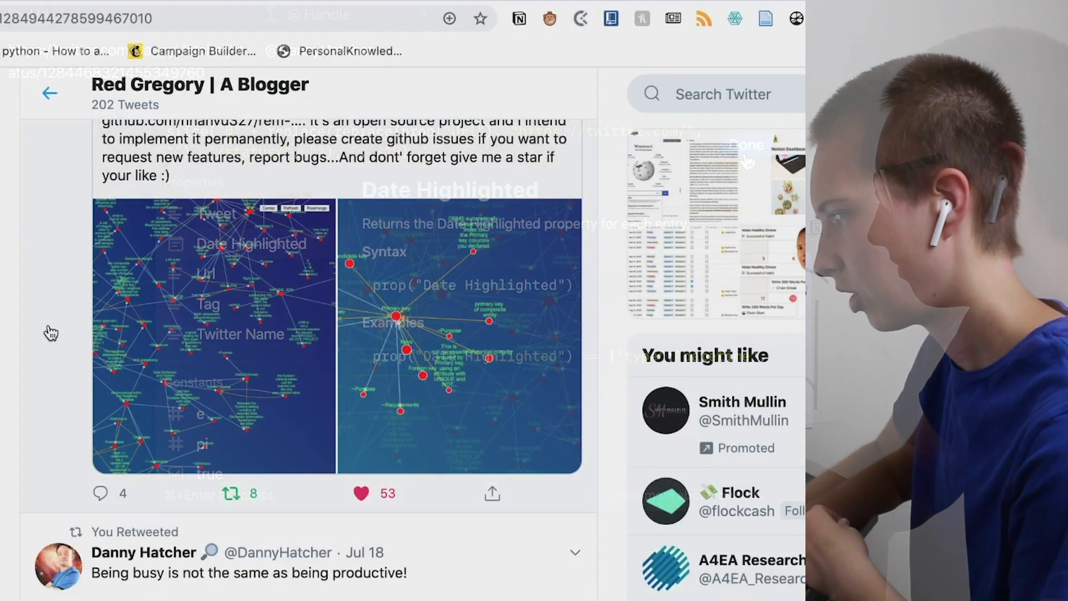
Open the RemNote graph-plugin tweet and launch the Notion Web Clipper on it.
{"action": "left_click", "coordinate": [48, 329]}
{"action": "scroll", "coordinate": [43, 333], "scroll_direction": "down", "scroll_amount": 2}
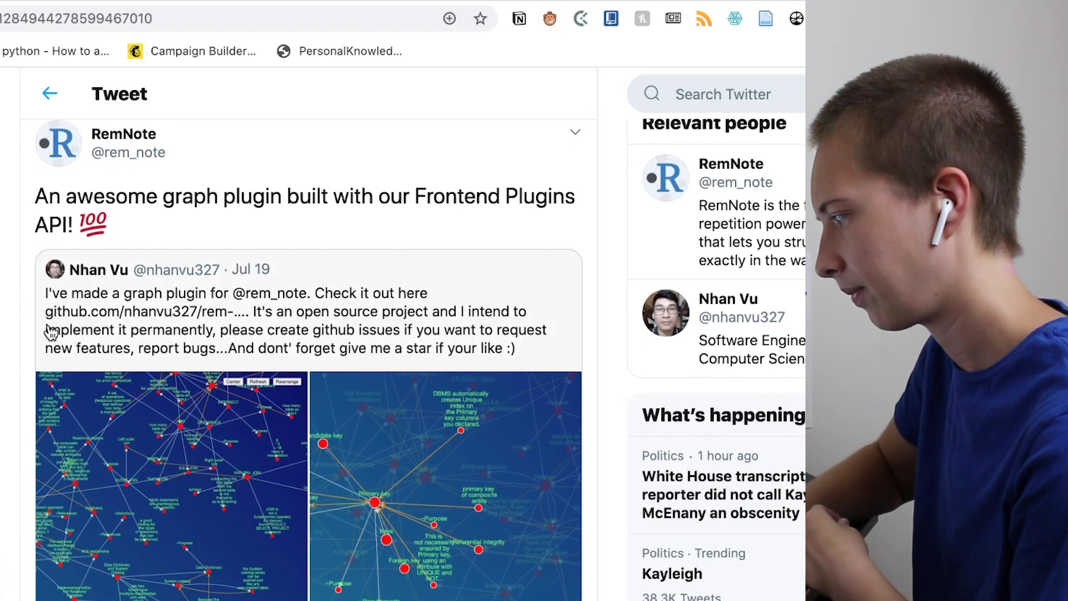
{"action": "scroll", "coordinate": [43, 334], "scroll_direction": "up", "scroll_amount": 2}
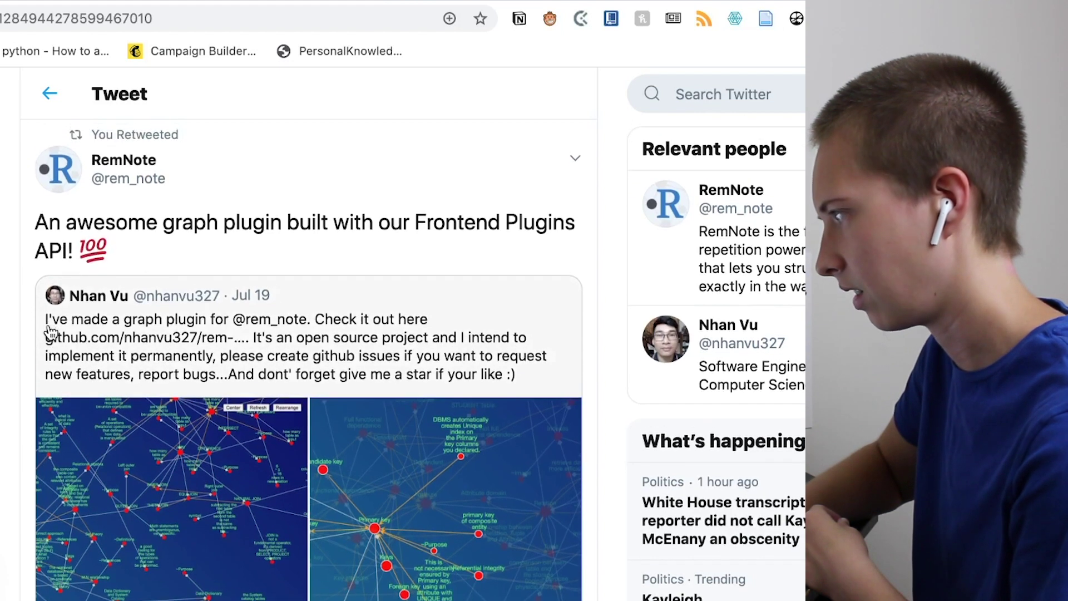
{"action": "left_click", "coordinate": [517, 20]}
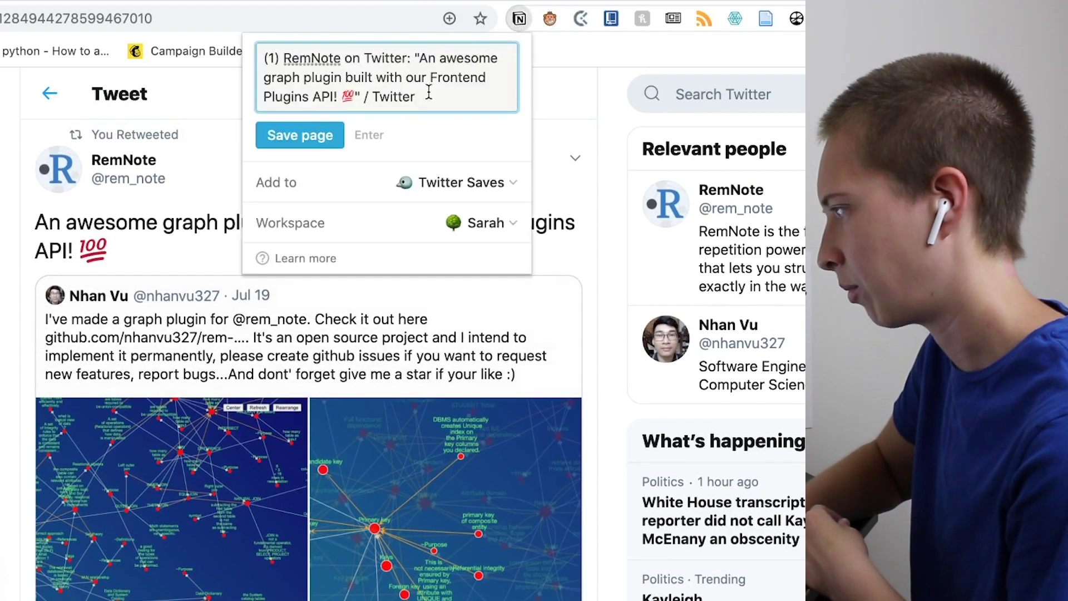
Change the title's ending 'Twitter' to '[Image]', drop the '(1)' prefix, and save the page.
{"action": "left_click_drag", "start_coordinate": [416, 96], "coordinate": [373, 97]}
{"action": "key", "text": "BackSpace"}
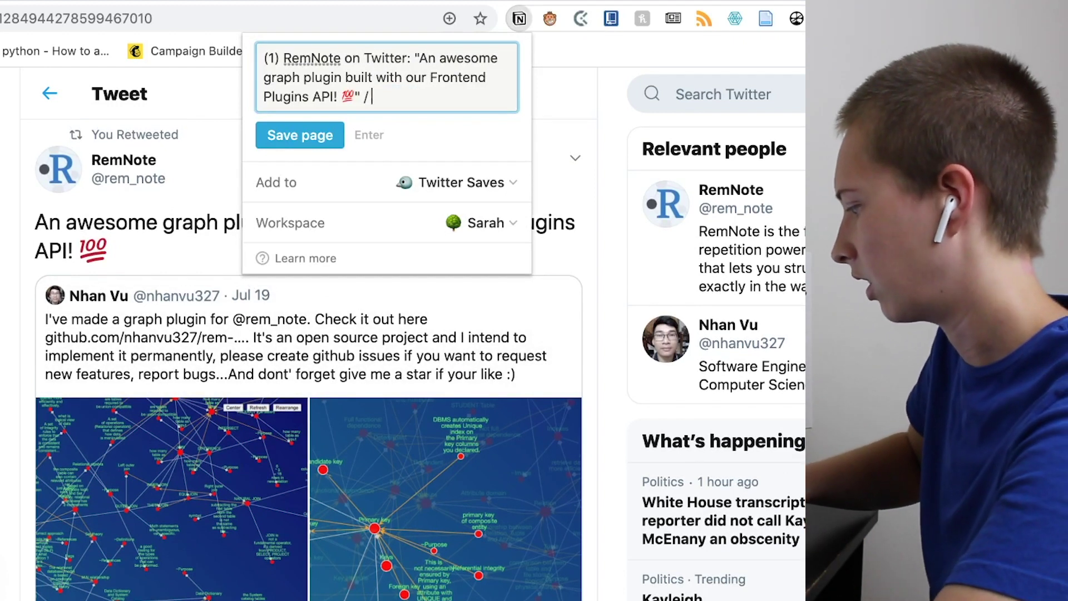
{"action": "type", "text": "I"}
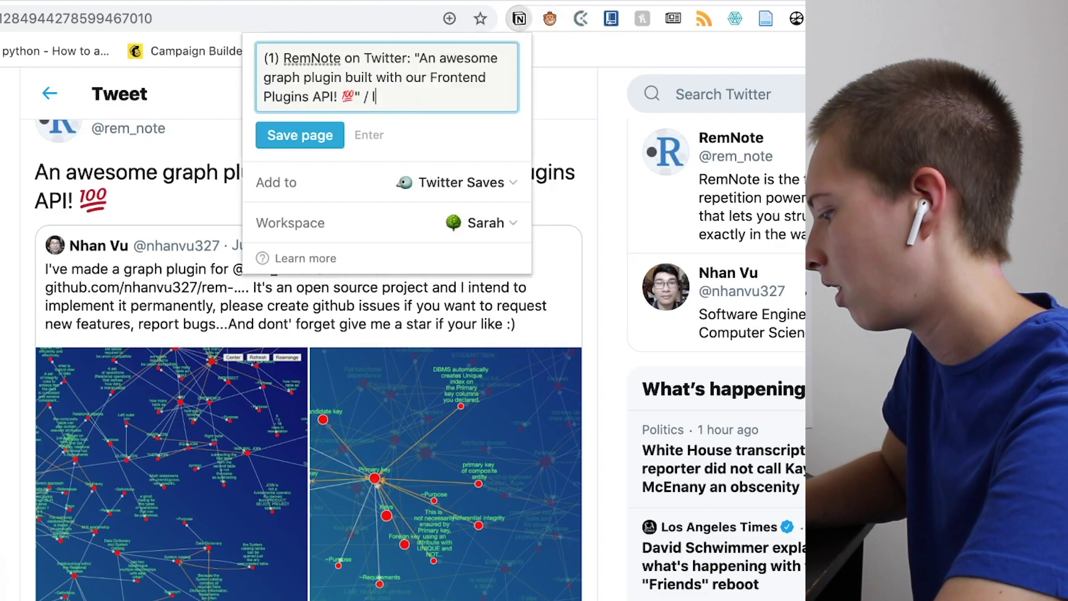
{"action": "type", "text": "ImageI"}
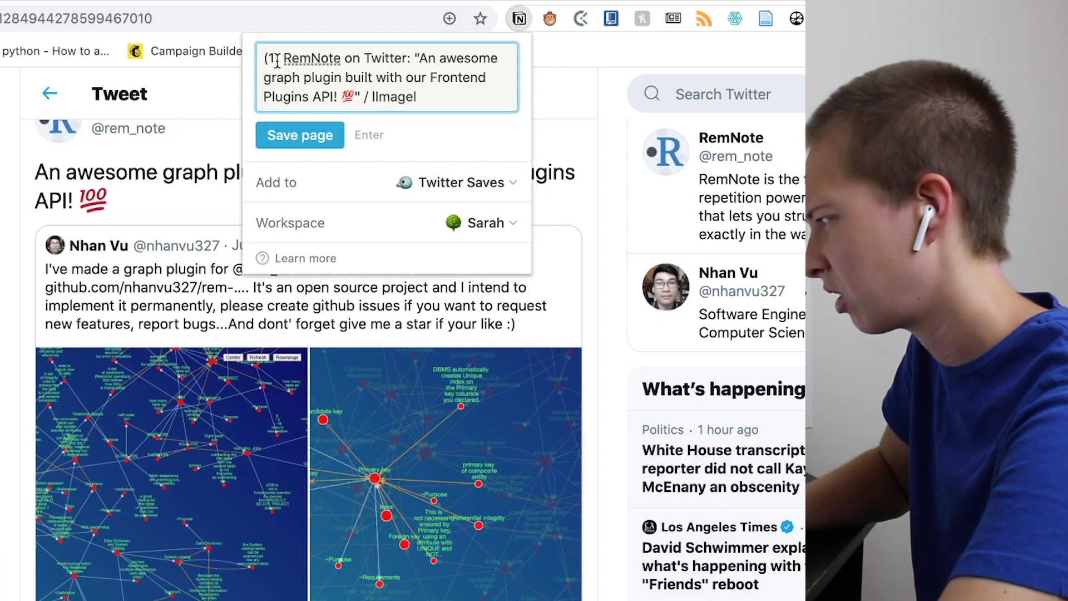
{"action": "left_click_drag", "start_coordinate": [283, 58], "coordinate": [260, 59]}
{"action": "key", "text": "BackSpace"}
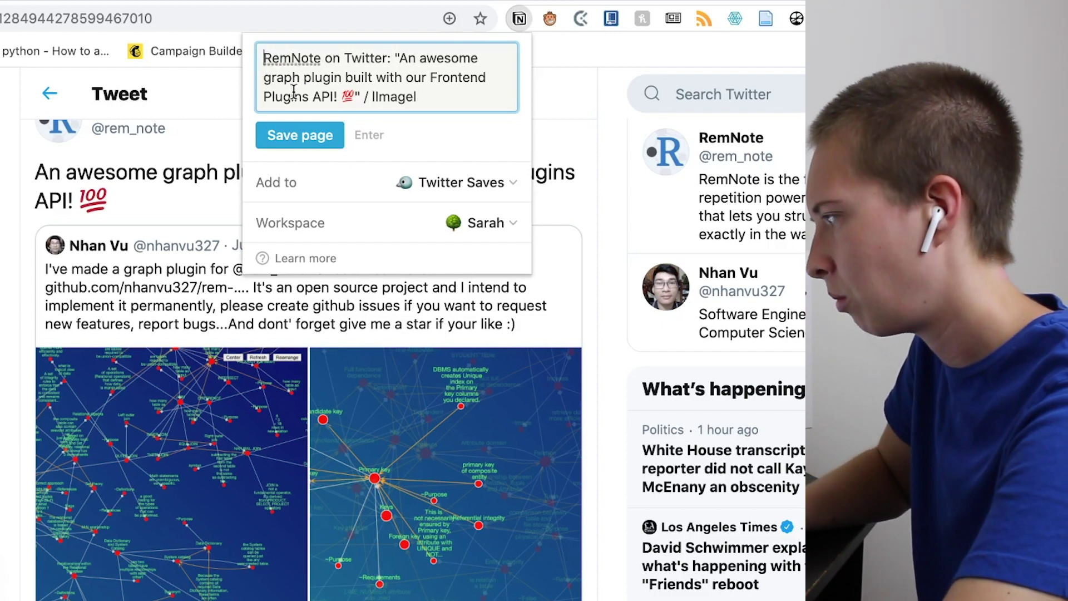
{"action": "left_click", "coordinate": [311, 139]}
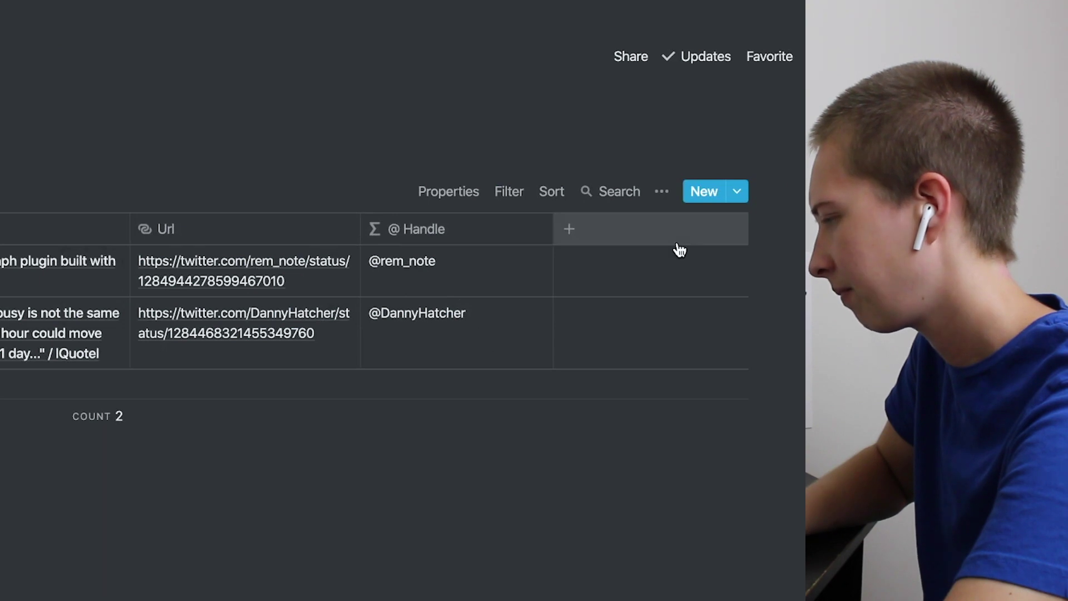
Shrink the @ Handle column width and add a new Text property named Column after it.
{"action": "left_click_drag", "start_coordinate": [550, 239], "coordinate": [495, 233]}
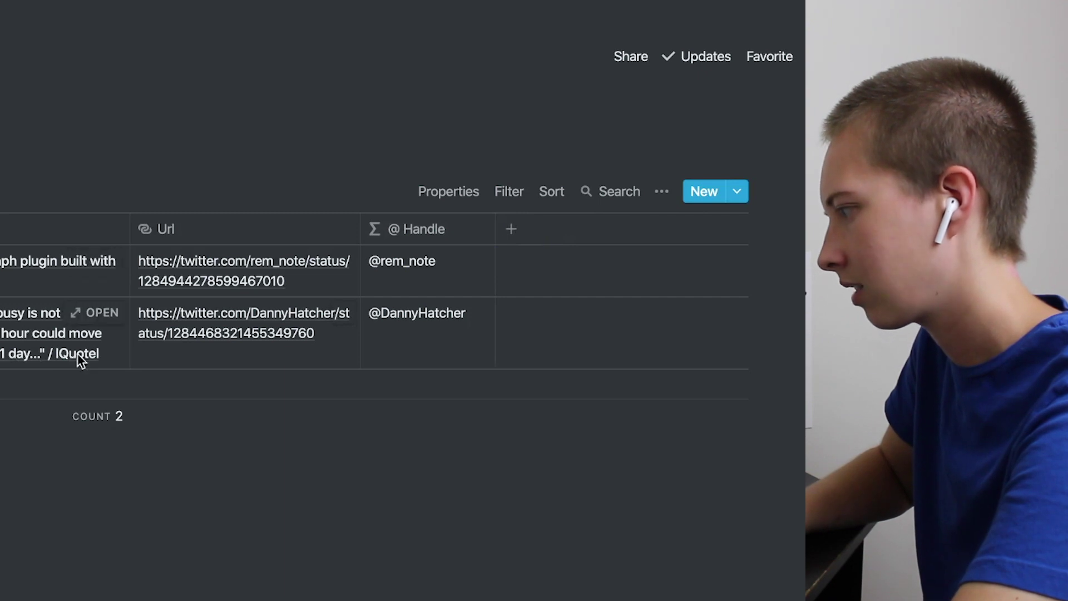
{"action": "left_click", "coordinate": [573, 230]}
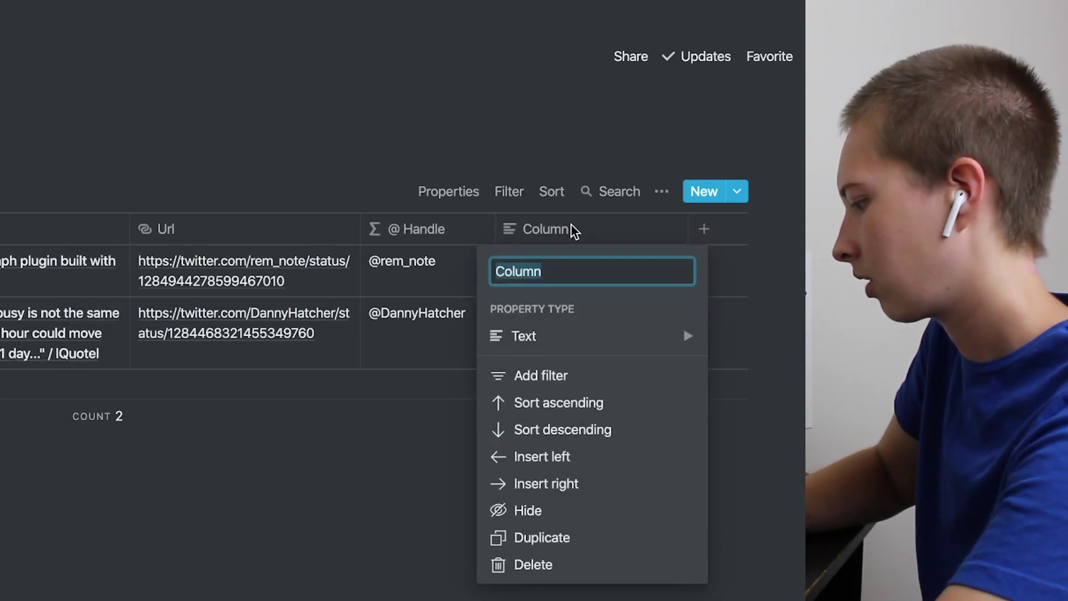
Name the new column Tag and set its property type to Formula, leaving the formula empty.
{"action": "type", "text": "Tag"}
{"action": "left_click", "coordinate": [628, 326]}
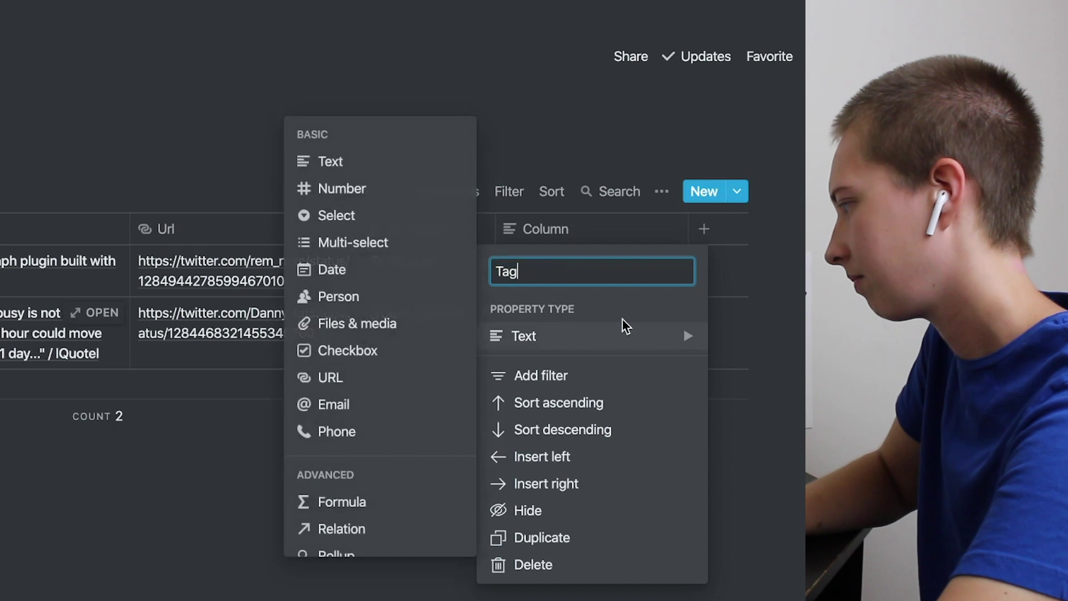
{"action": "left_click", "coordinate": [344, 503]}
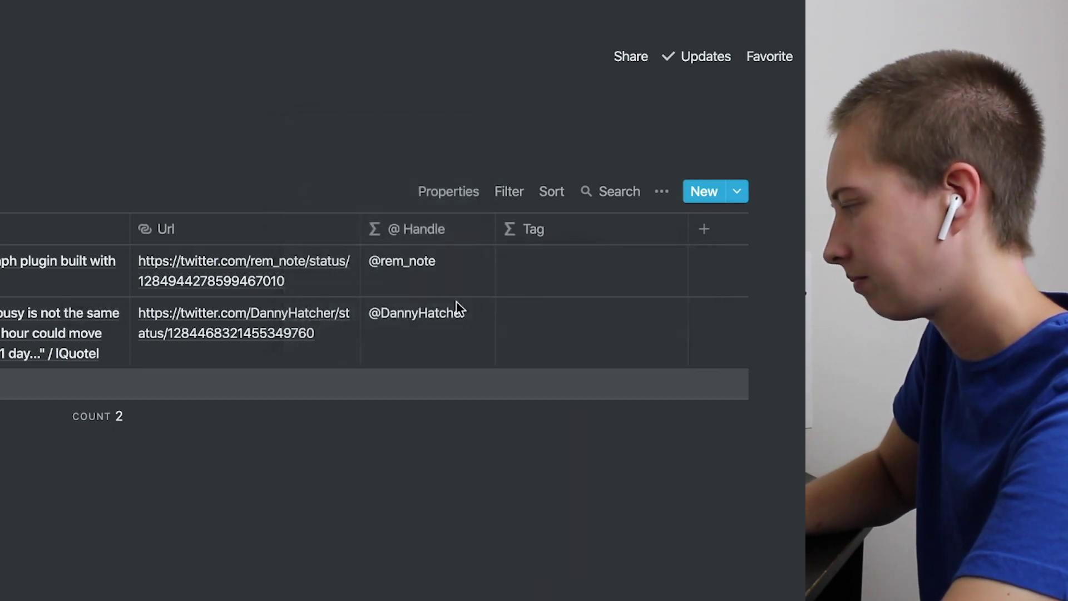
{"action": "left_click", "coordinate": [523, 278]}
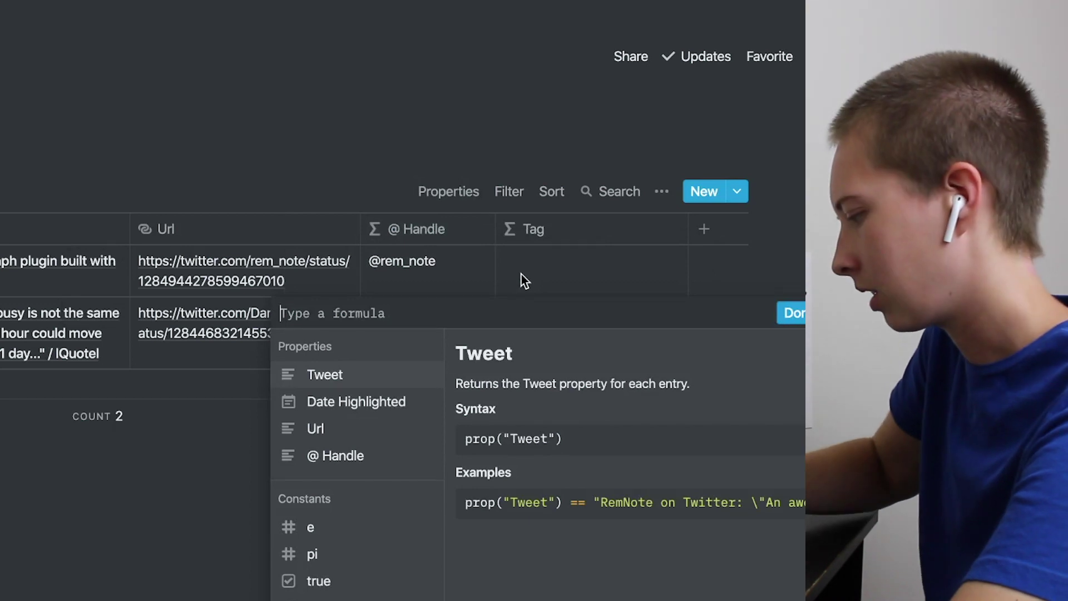
{"action": "key", "text": "Escape"}
{"action": "key", "text": "Escape"}
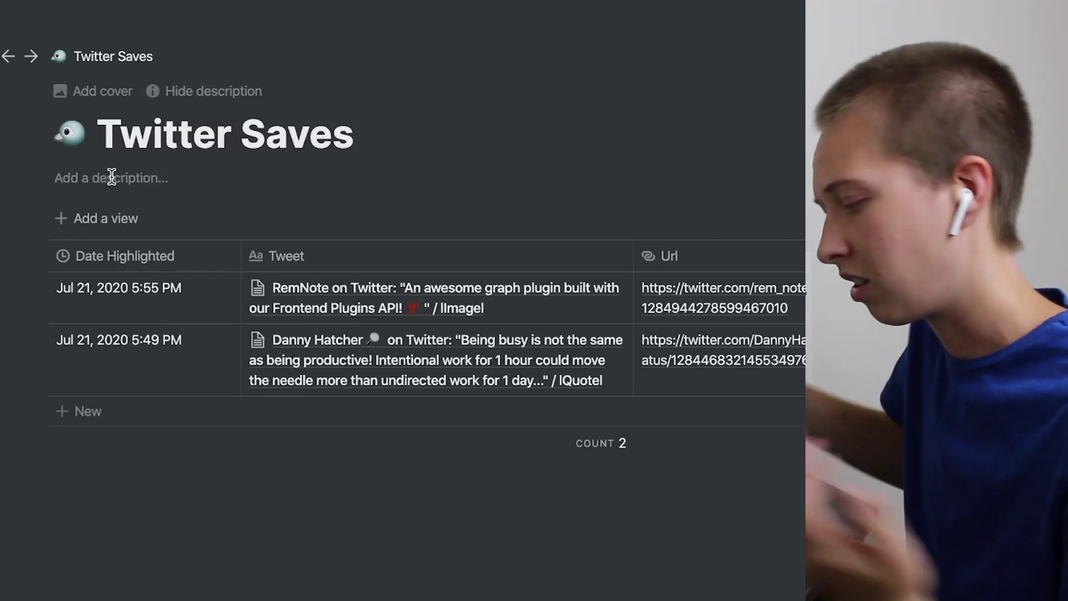
Type Image, Quote, Thread, Meme and Video on separate lines of the database description.
{"action": "left_click", "coordinate": [112, 177]}
{"action": "type", "text": "Image"}
{"action": "key", "text": "Return"}
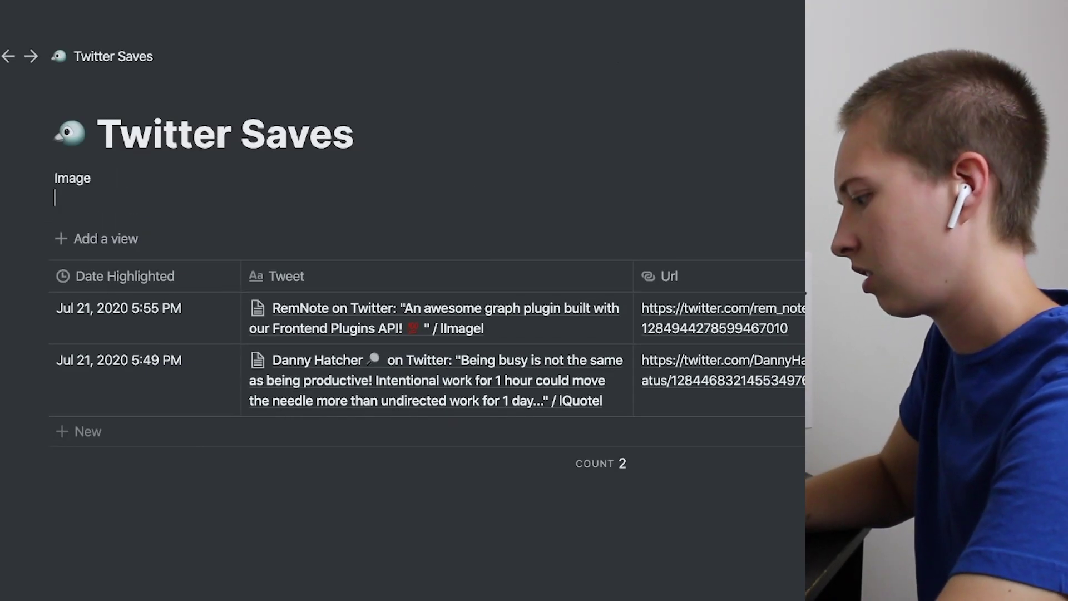
{"action": "type", "text": "Quote"}
{"action": "key", "text": "Return"}
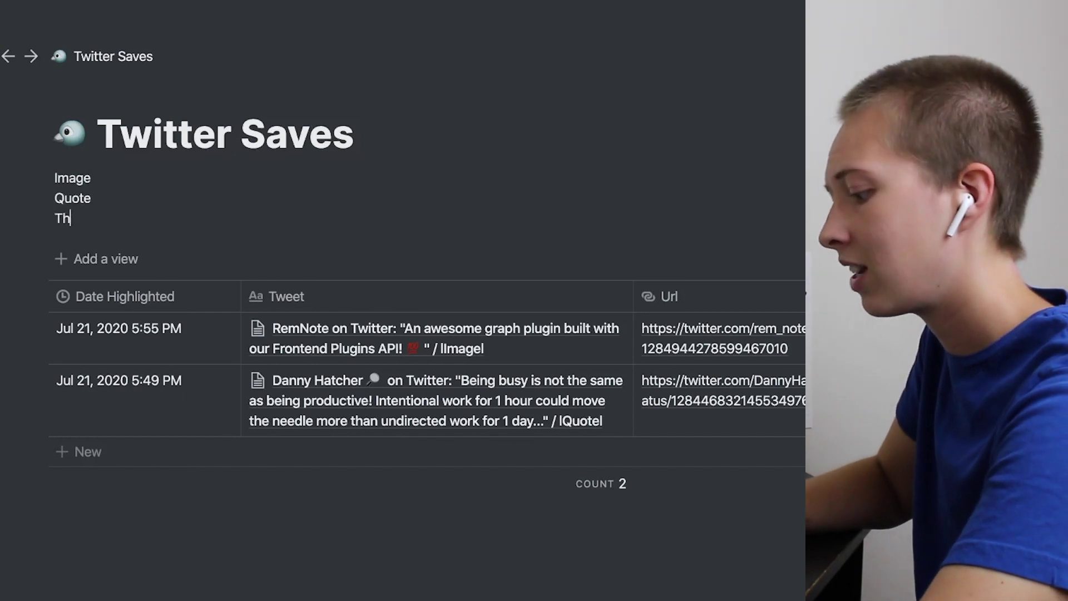
{"action": "type", "text": "Thread"}
{"action": "key", "text": "Return"}
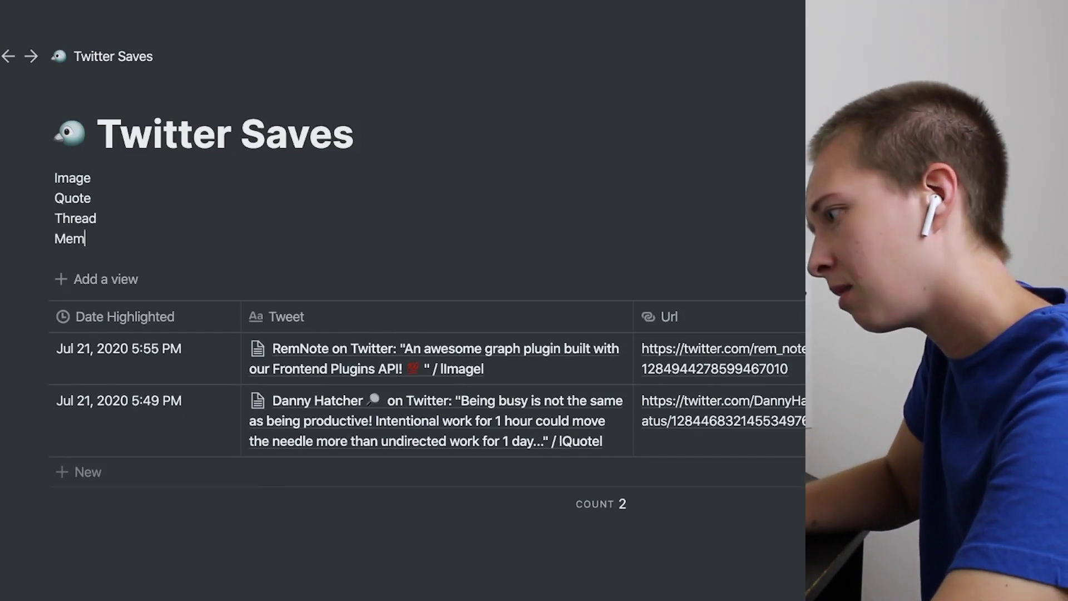
{"action": "type", "text": "Meme"}
{"action": "key", "text": "Return"}
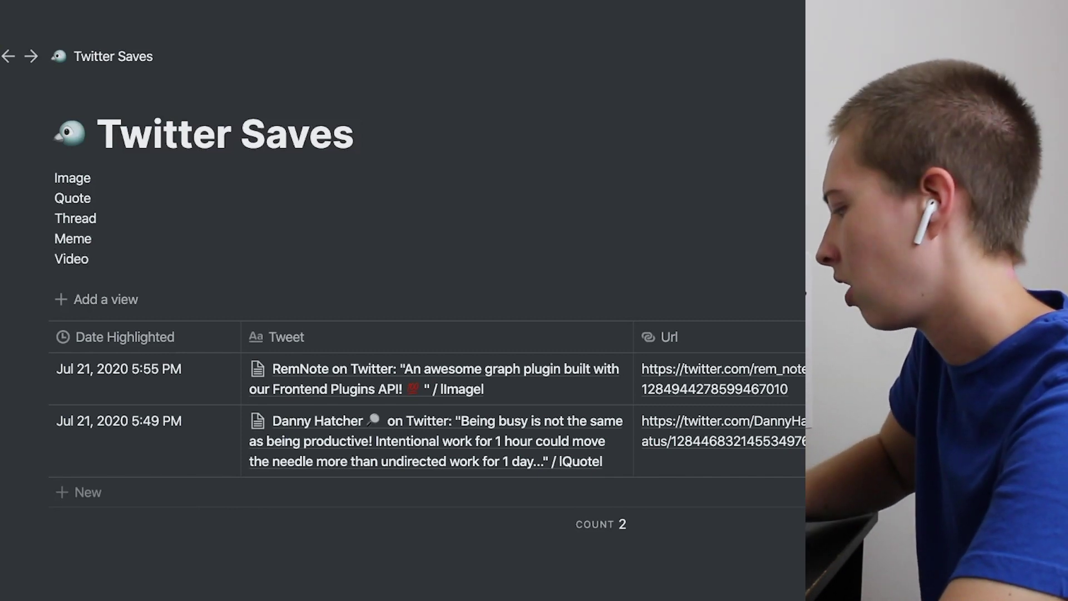
{"action": "type", "text": "Video"}
{"action": "key", "text": "Return"}
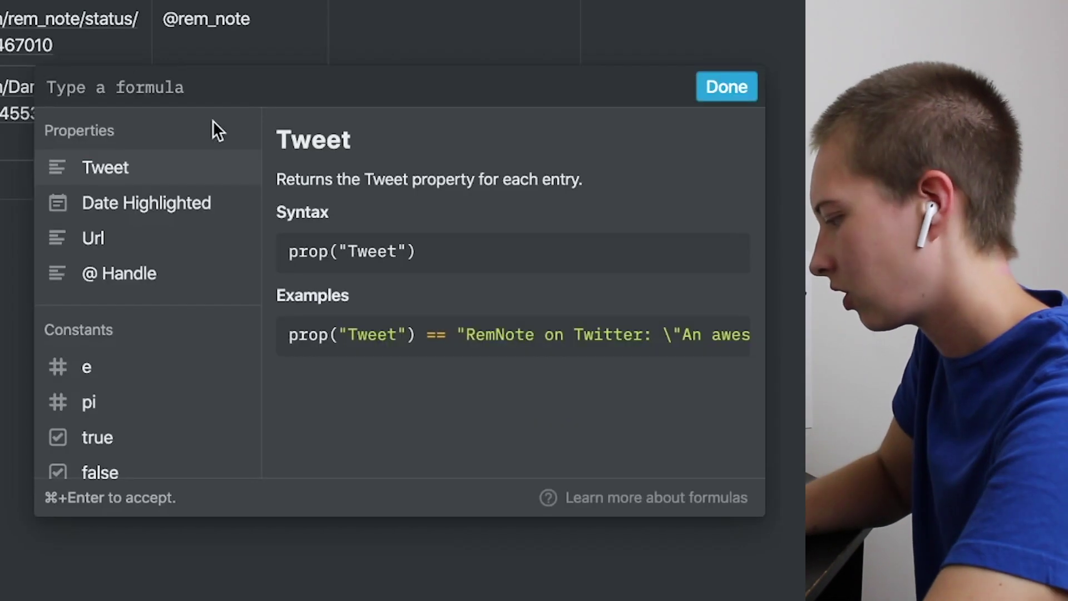
Start the Tag formula with an if() that checks whether the Tweet title contains '[Image]', adding a ◻ symbol.
{"action": "type", "text": "if("}
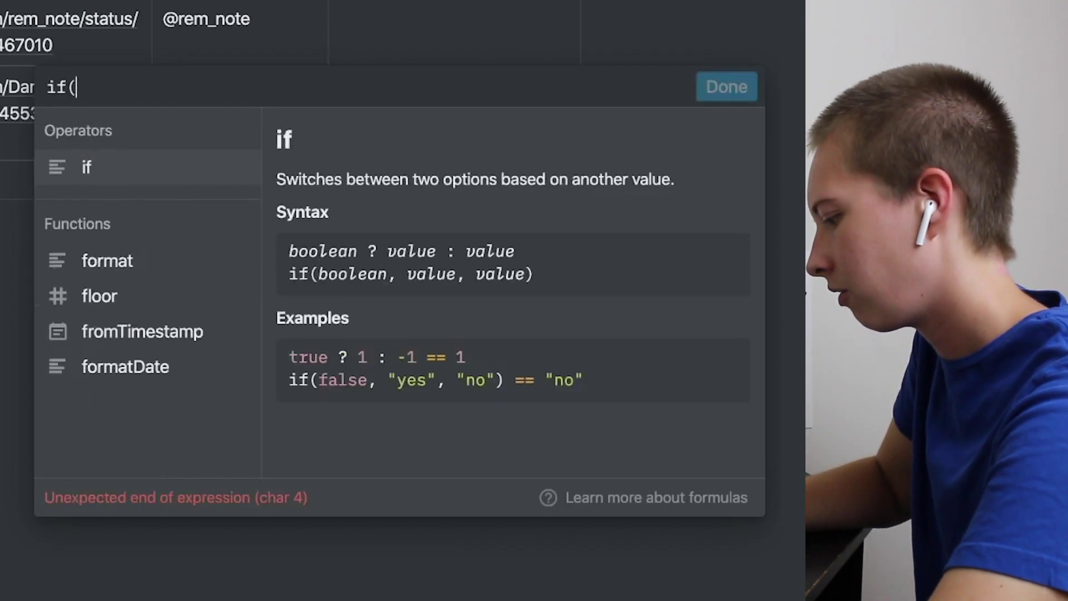
{"action": "type", "text": "contains(prop"}
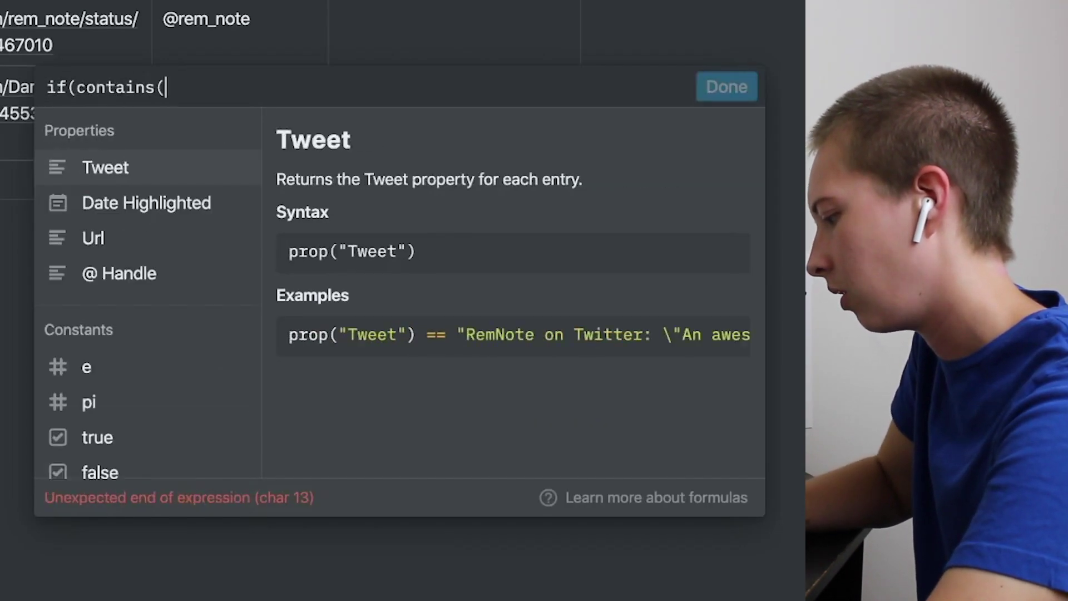
{"action": "left_click", "coordinate": [117, 177]}
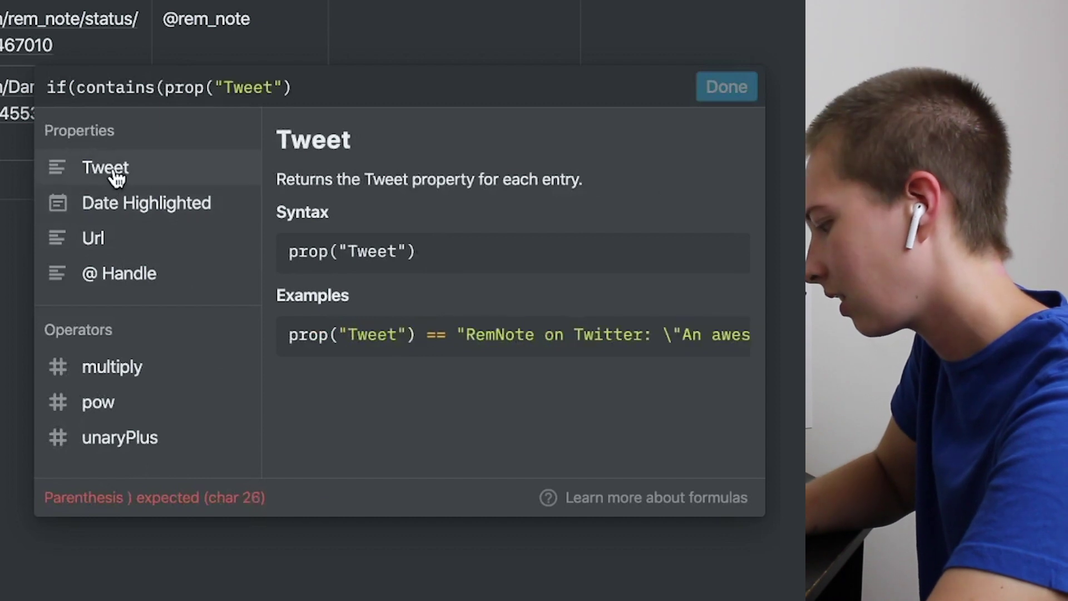
{"action": "type", "text": ", \""}
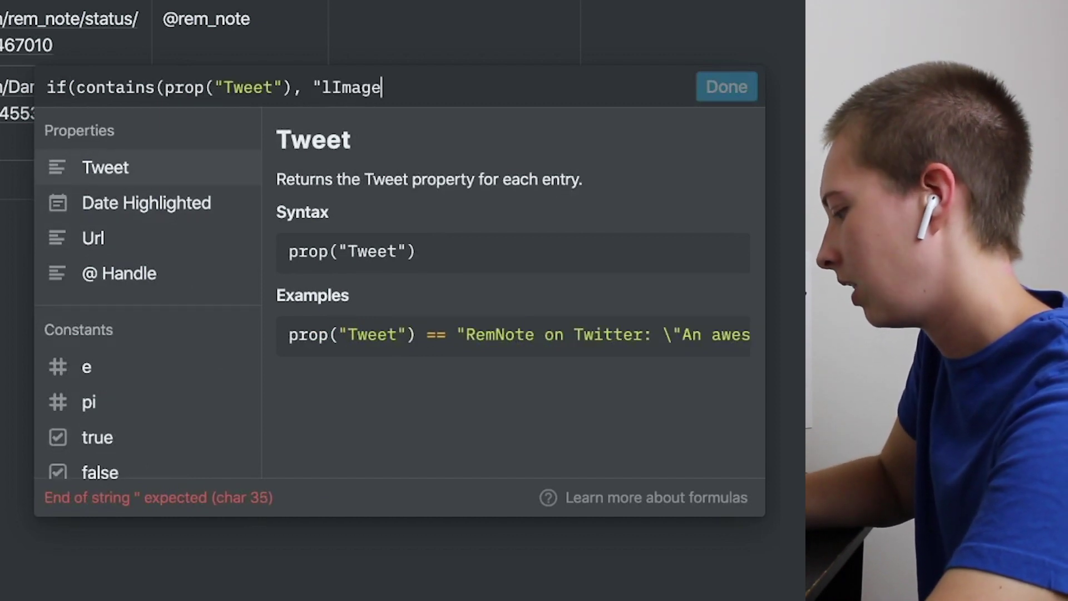
{"action": "type", "text": "[Image]\", "}
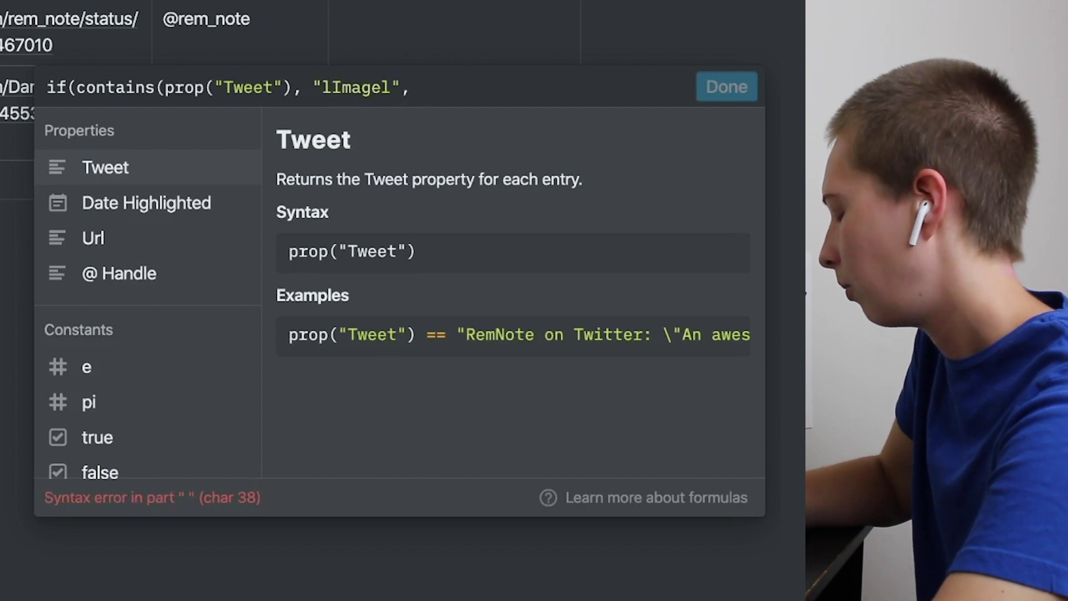
{"action": "type", "text": "\""}
{"action": "key", "text": "BackSpace"}
{"action": "key", "text": "BackSpace"}
{"action": "key", "text": "BackSpace"}
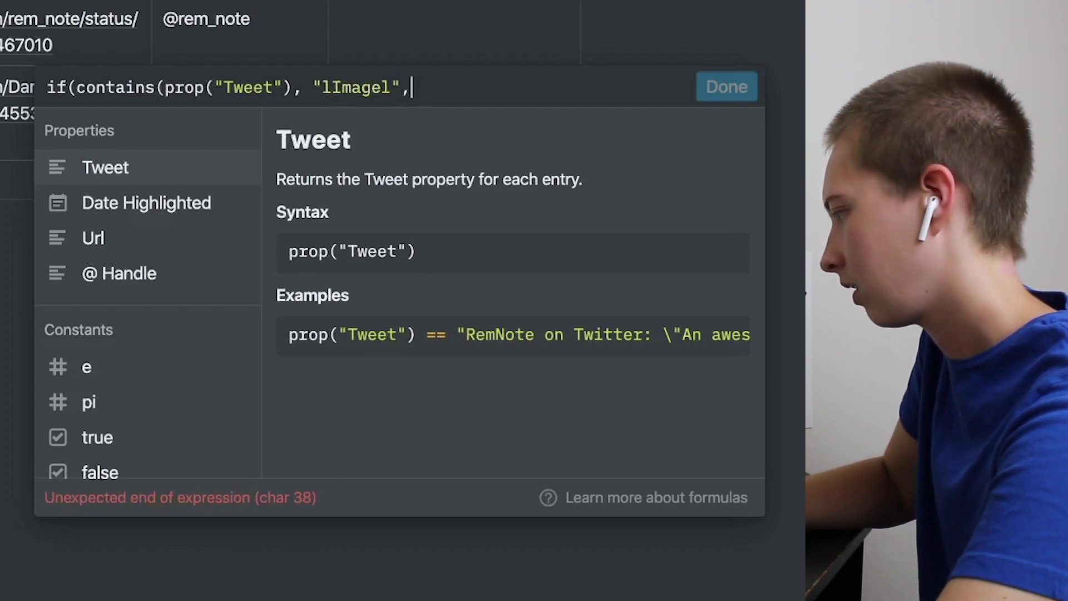
{"action": "type", "text": "),"}
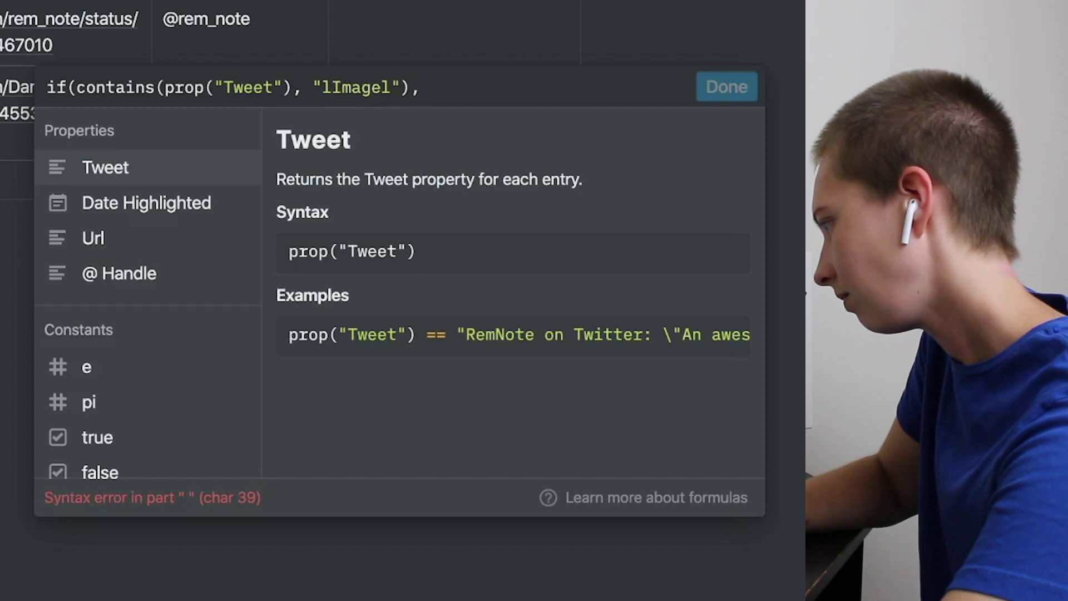
{"action": "key", "text": "ctrl+super+space"}
{"action": "left_click", "coordinate": [309, 211]}
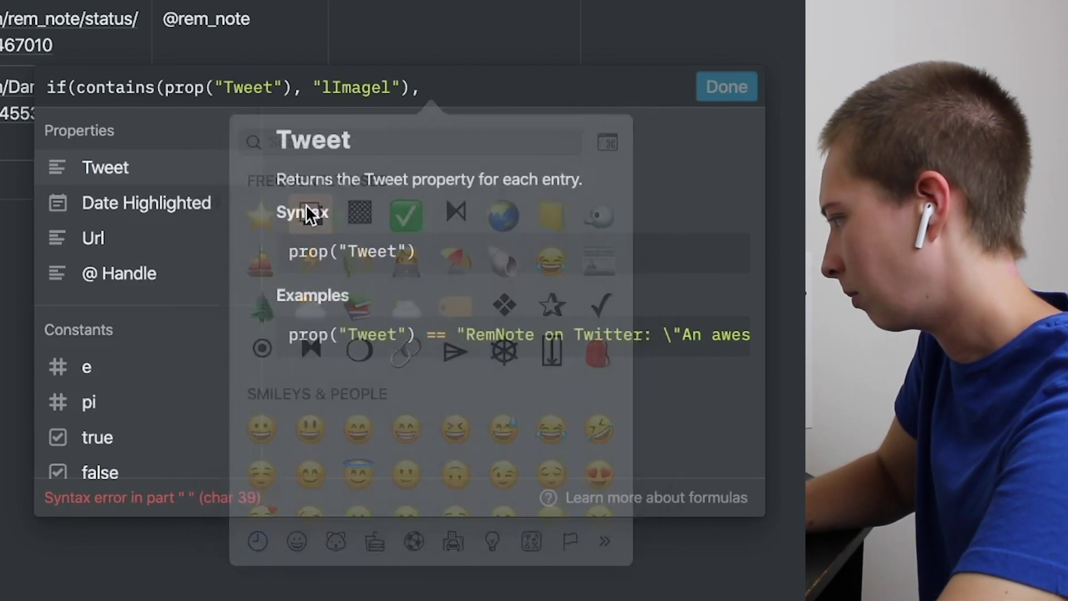
Complete the formula: '◻ Image', a nested Quote check returning '◻ Quote', otherwise empty, and save.
{"action": "type", "text": "\"□ Im"}
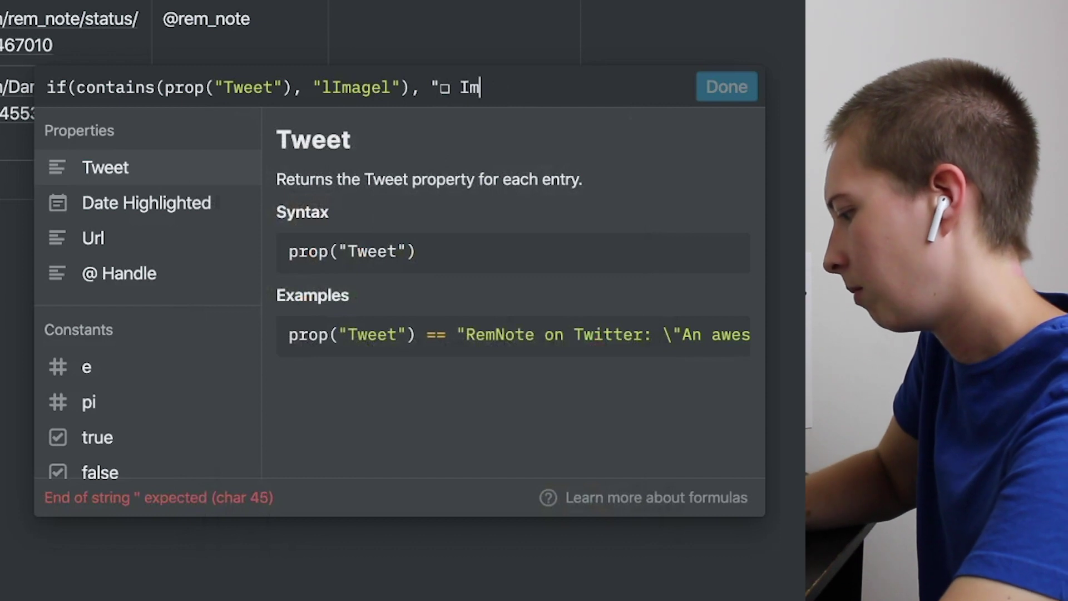
{"action": "type", "text": "age\", "}
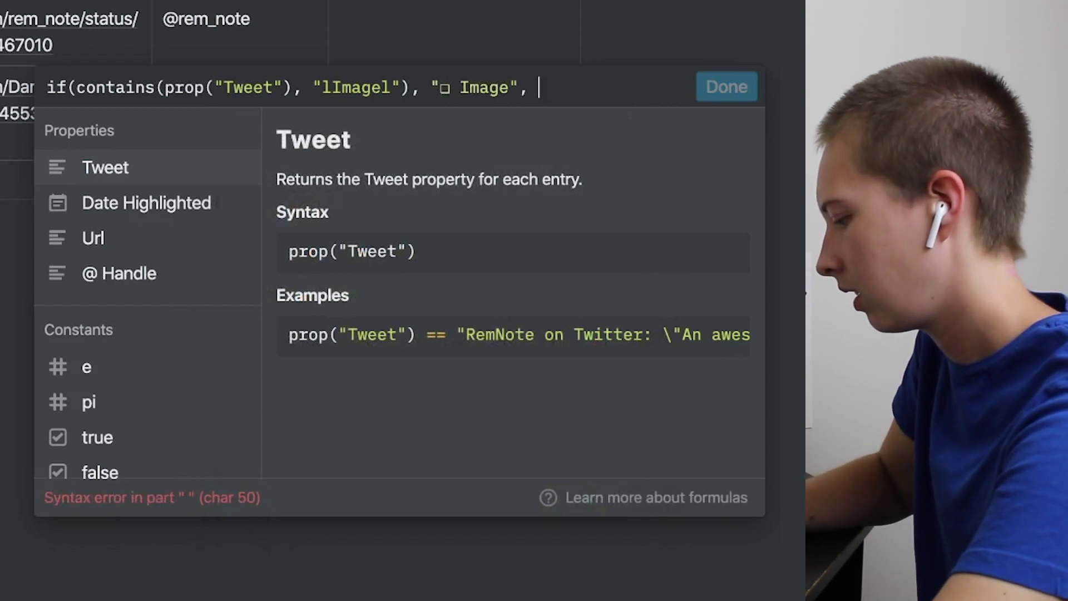
{"action": "type", "text": "if(contain"}
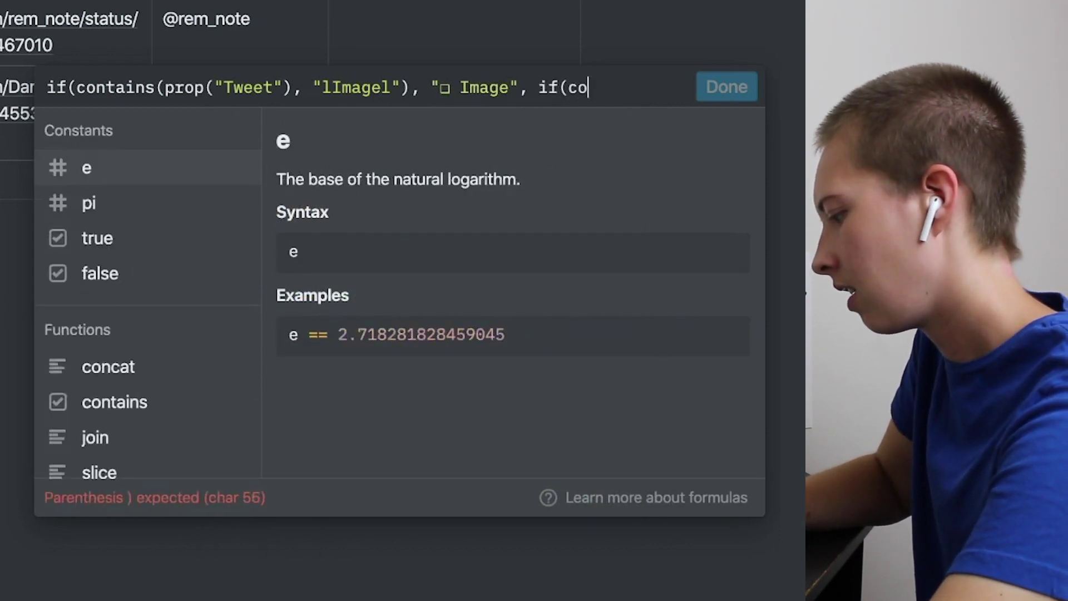
{"action": "type", "text": "s"}
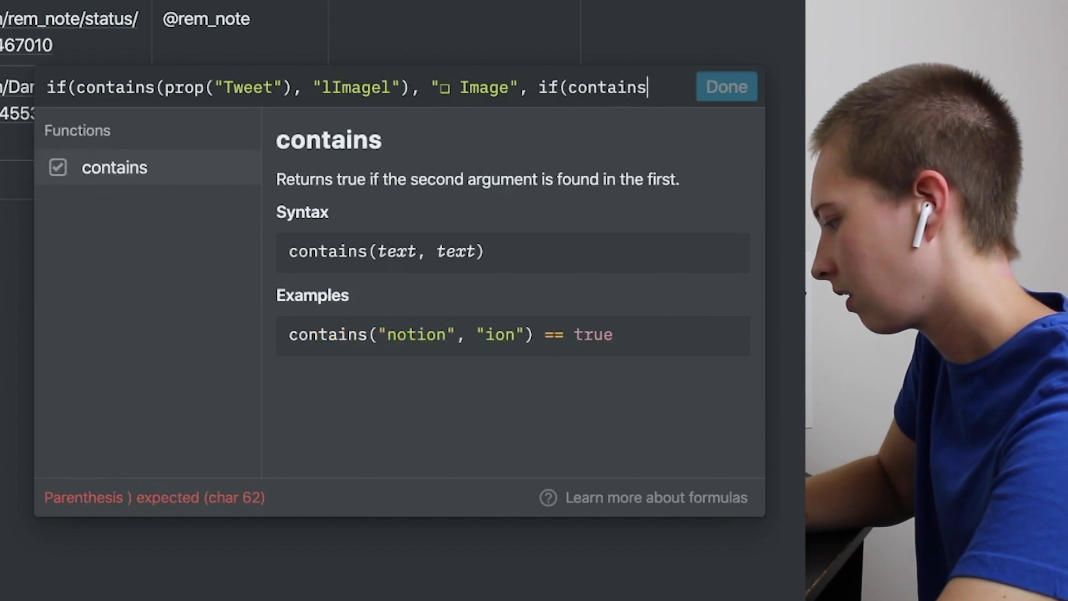
{"action": "type", "text": "(prop(\"Tweet\")"}
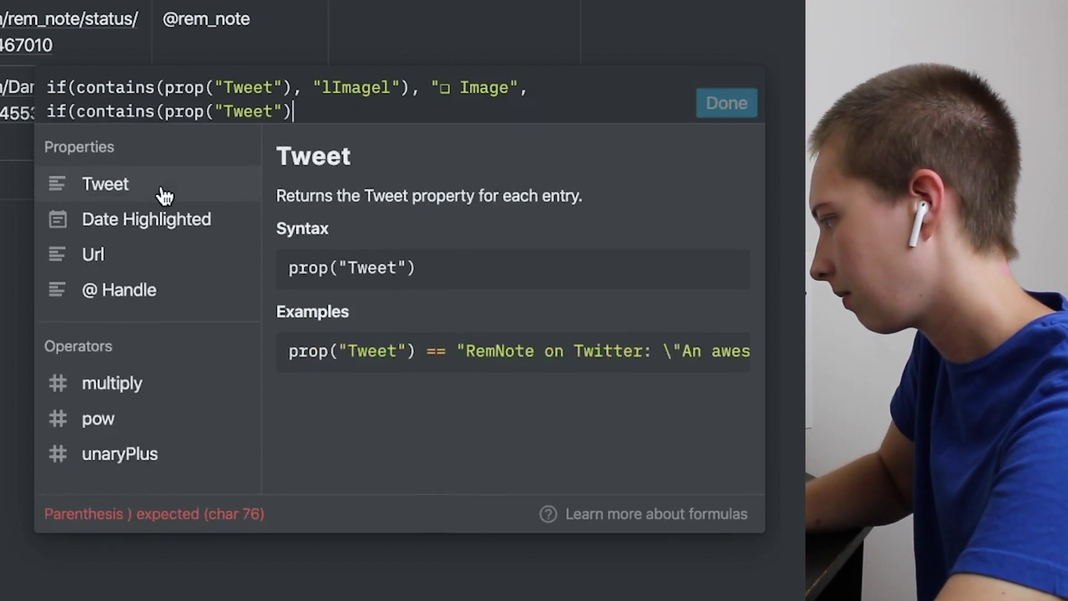
{"action": "type", "text": ", \"lQuote"}
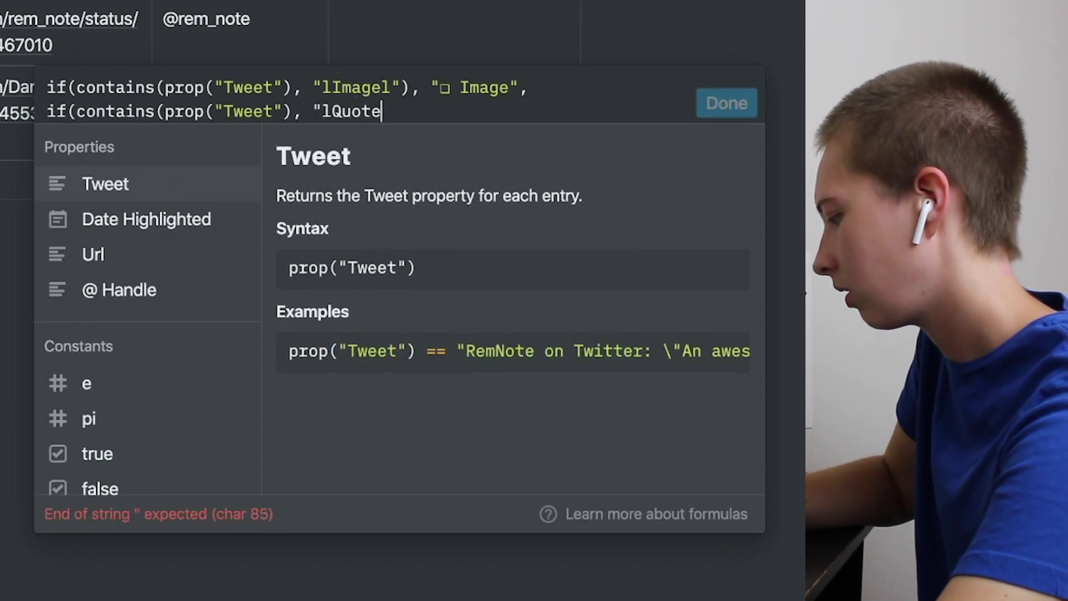
{"action": "type", "text": "l\")"}
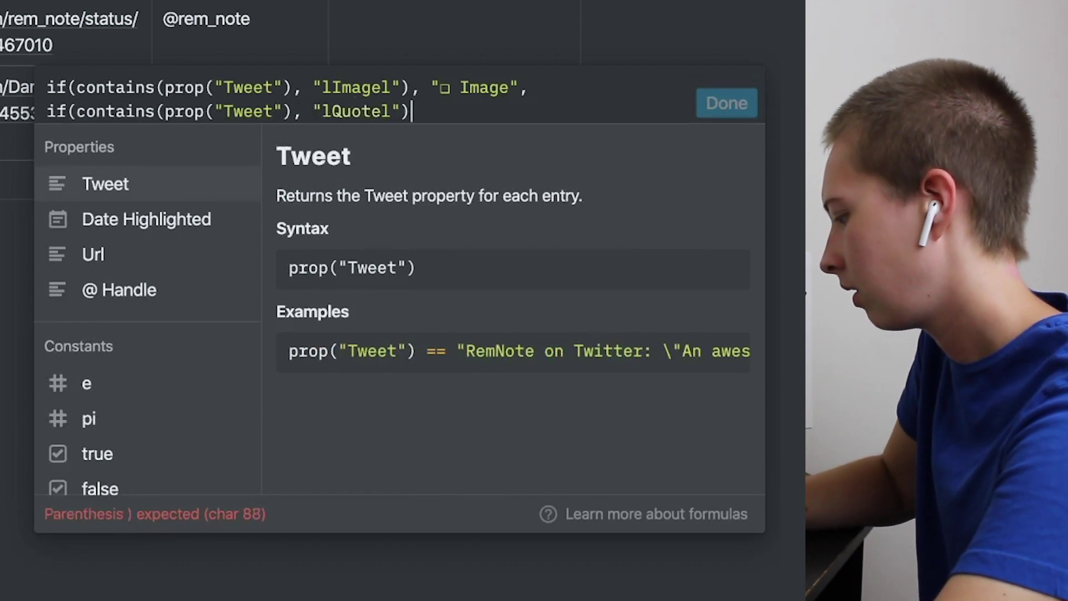
{"action": "type", "text": ", \""}
{"action": "key", "text": "ctrl+super+space"}
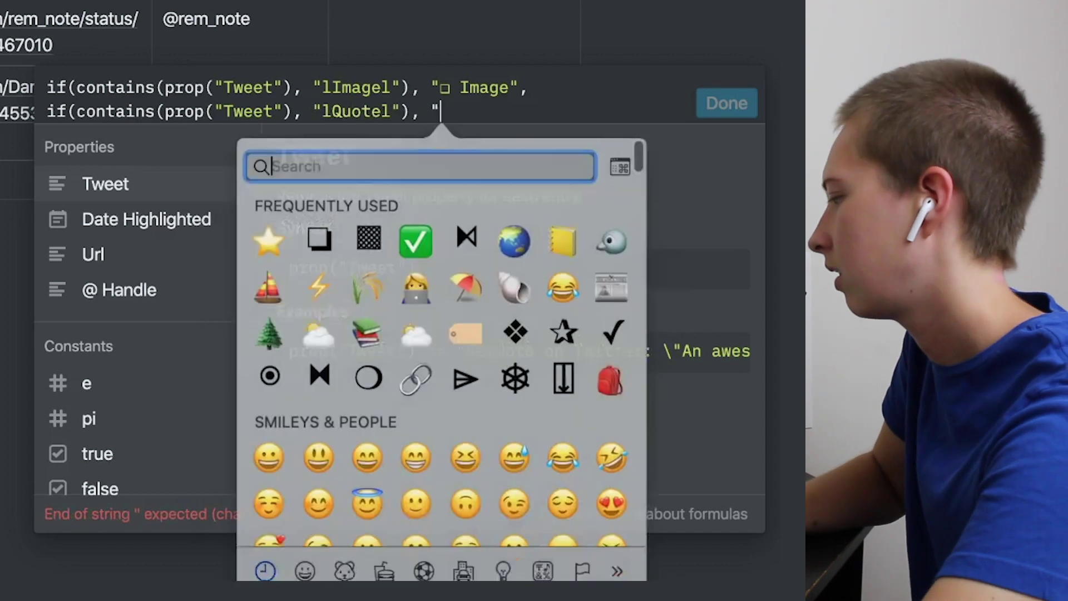
{"action": "left_click", "coordinate": [319, 239]}
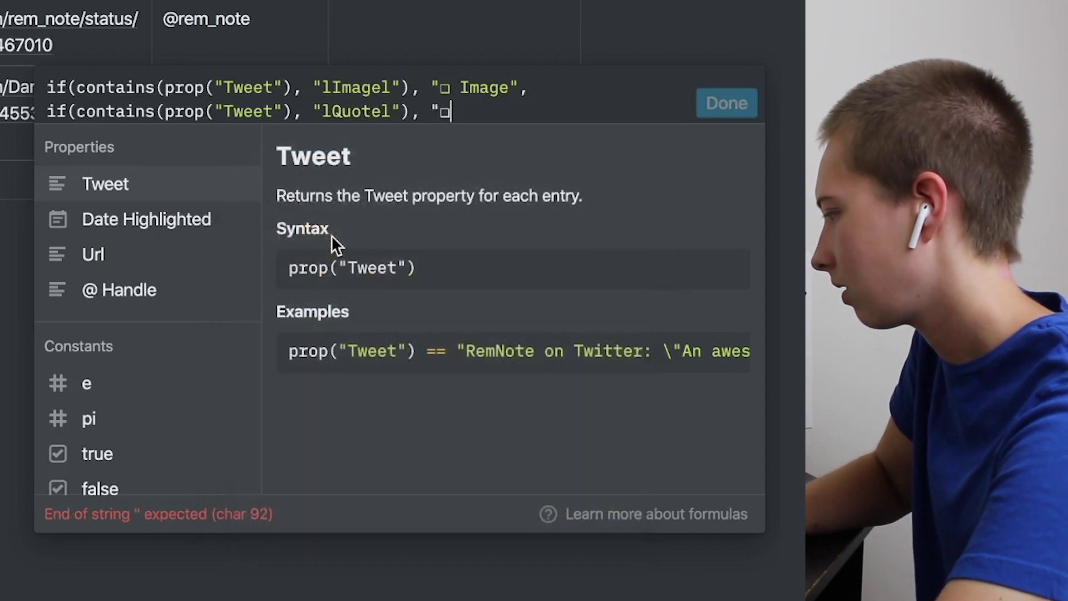
{"action": "type", "text": "Quote"}
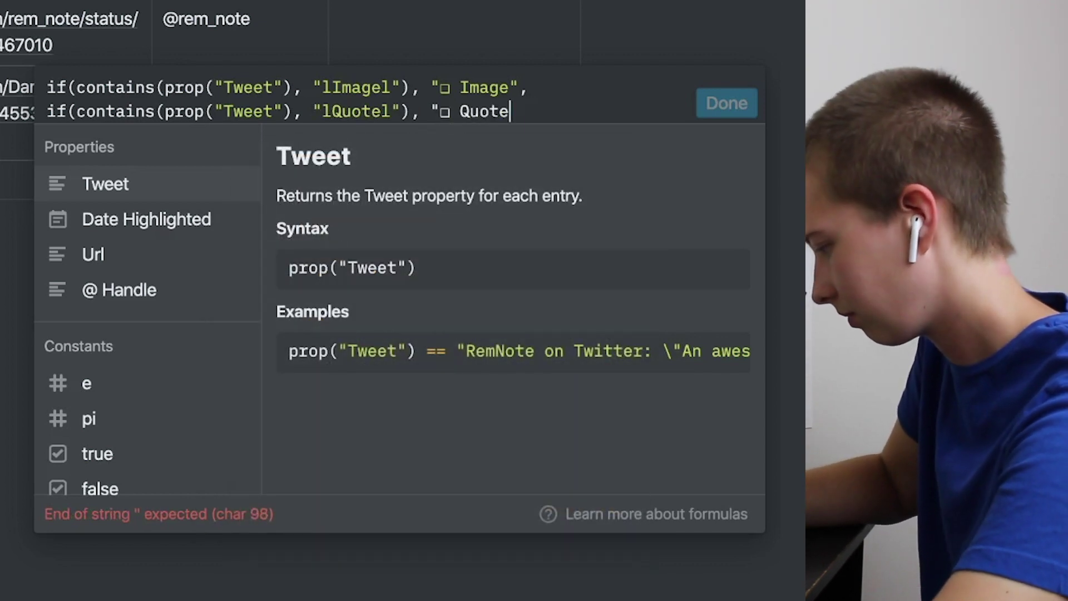
{"action": "type", "text": "\", \"\""}
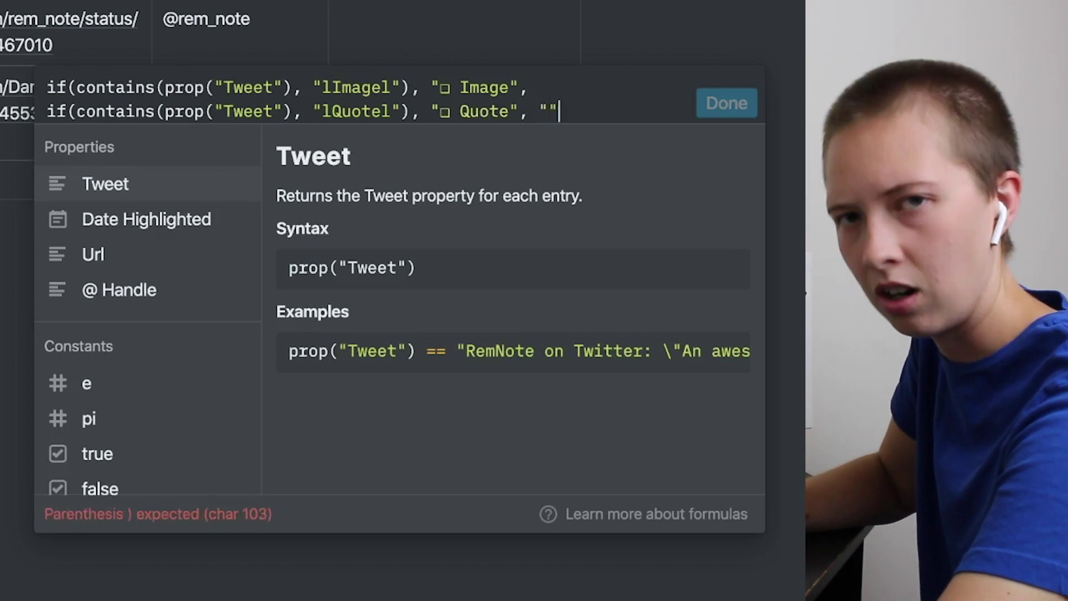
{"action": "type", "text": "))"}
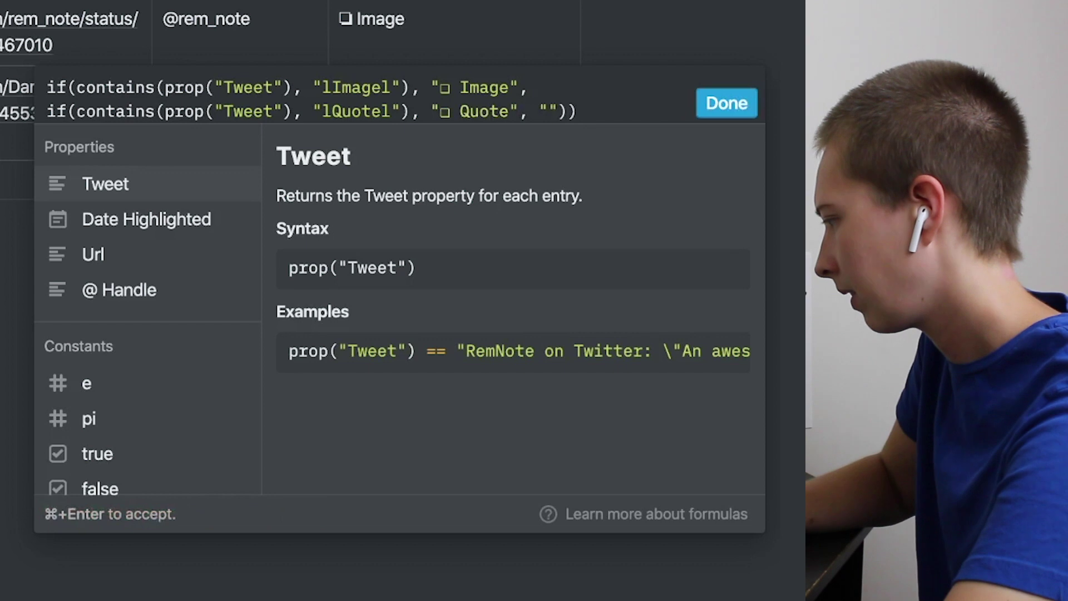
{"action": "left_click", "coordinate": [729, 106]}
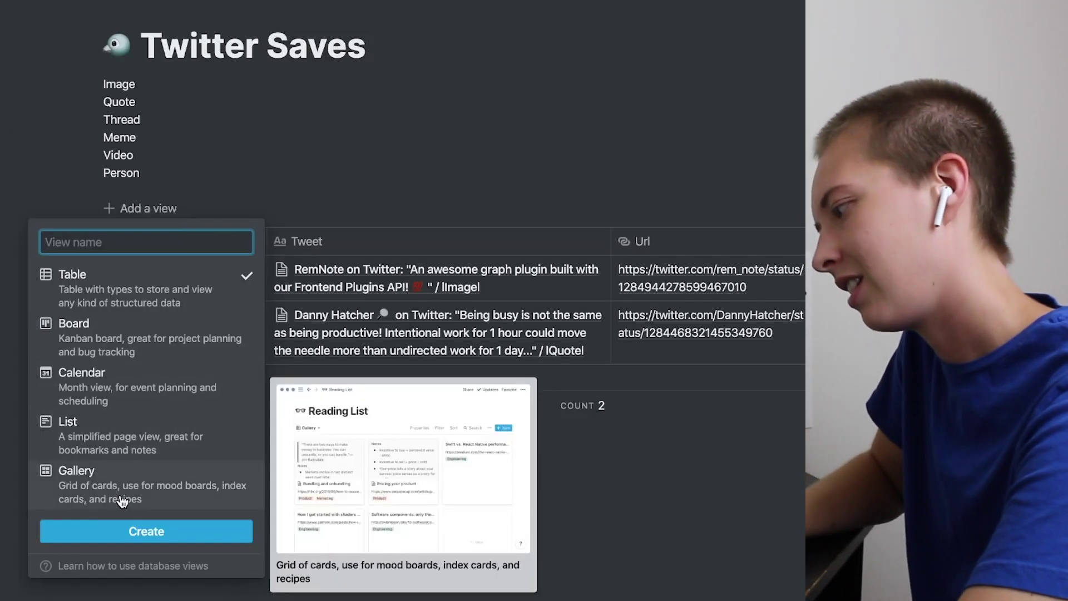
Create a Gallery view, then preview the RemNote tweet card and close it.
{"action": "left_click", "coordinate": [122, 501]}
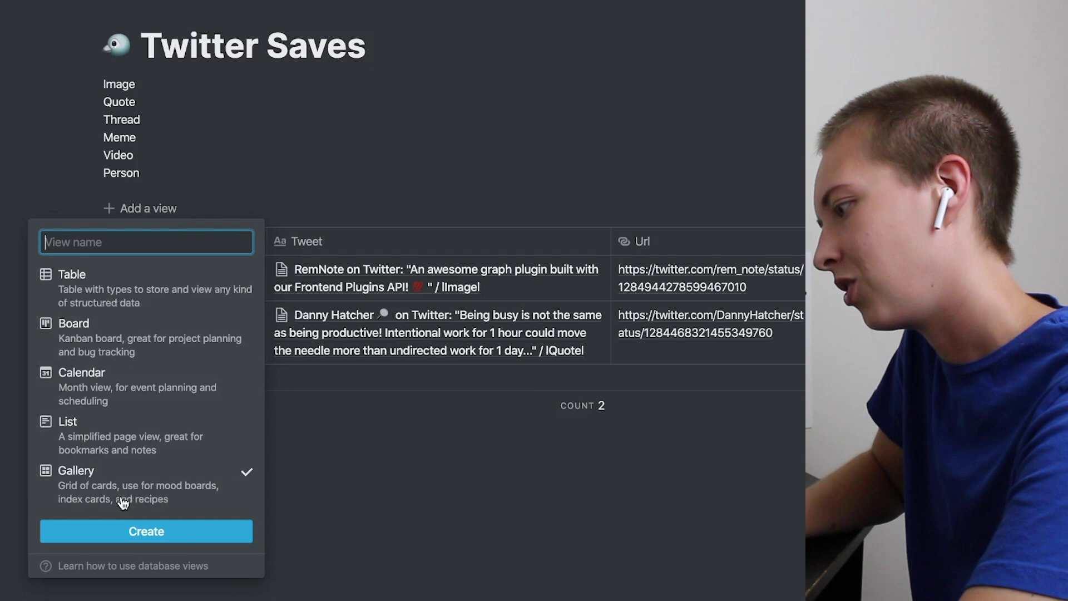
{"action": "left_click", "coordinate": [143, 526]}
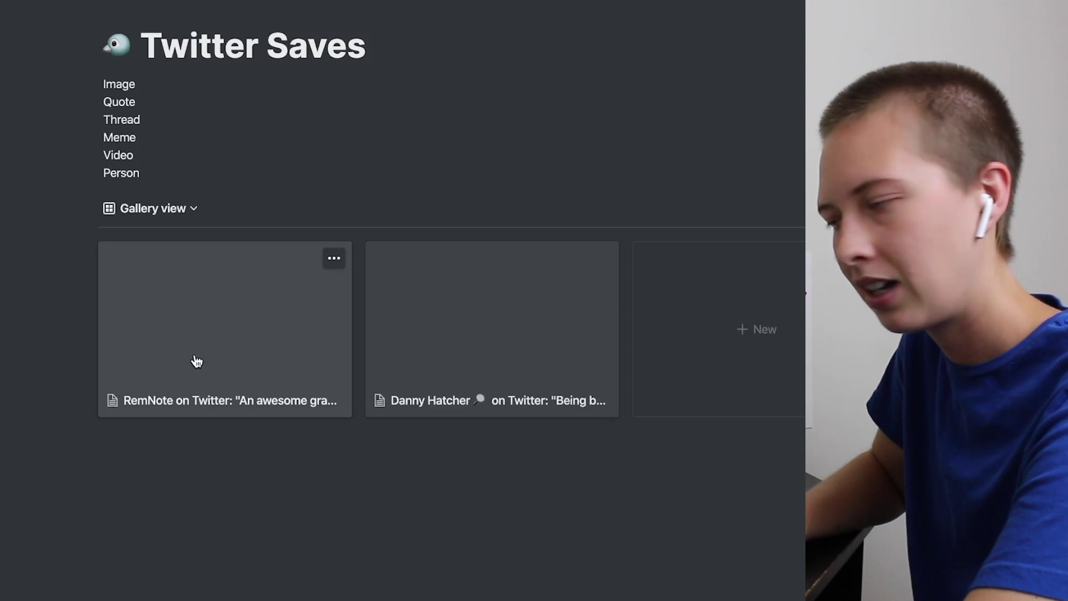
{"action": "left_click", "coordinate": [3, 249]}
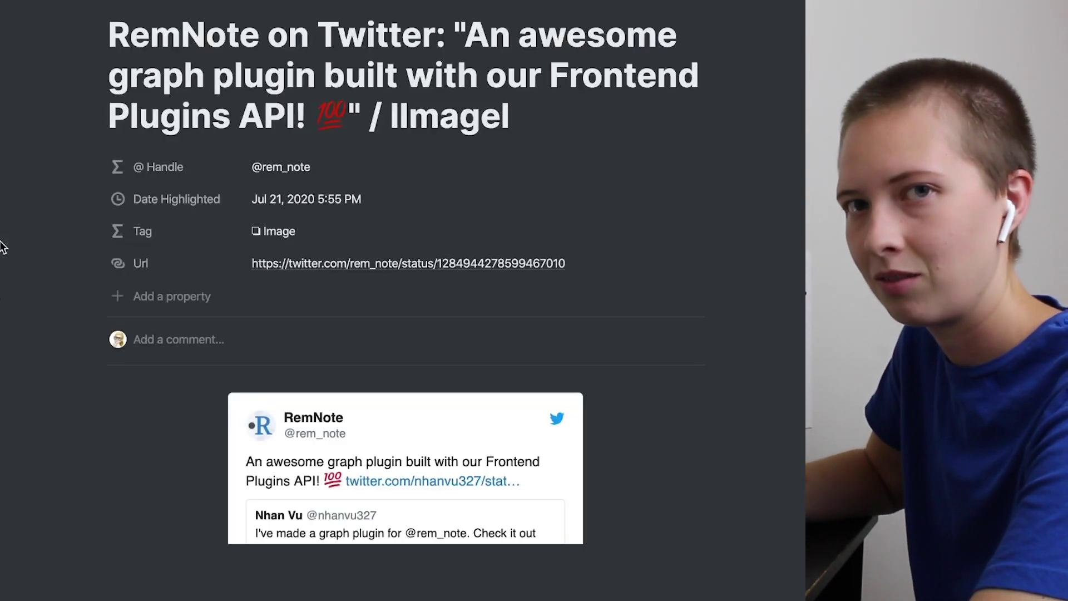
{"action": "scroll", "coordinate": [295, 205], "scroll_direction": "down", "scroll_amount": 5}
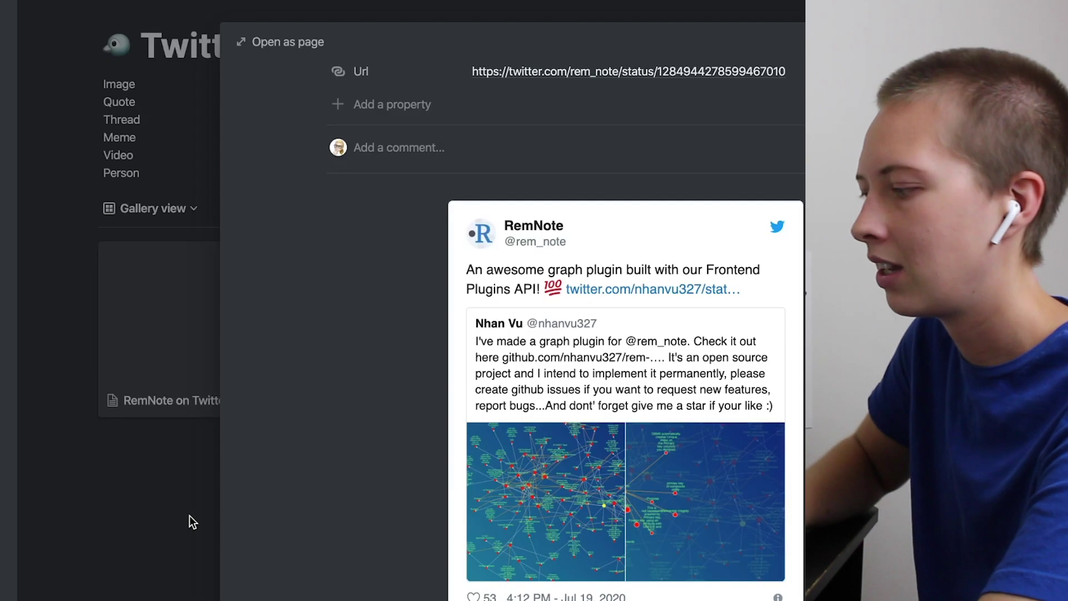
{"action": "left_click", "coordinate": [189, 517]}
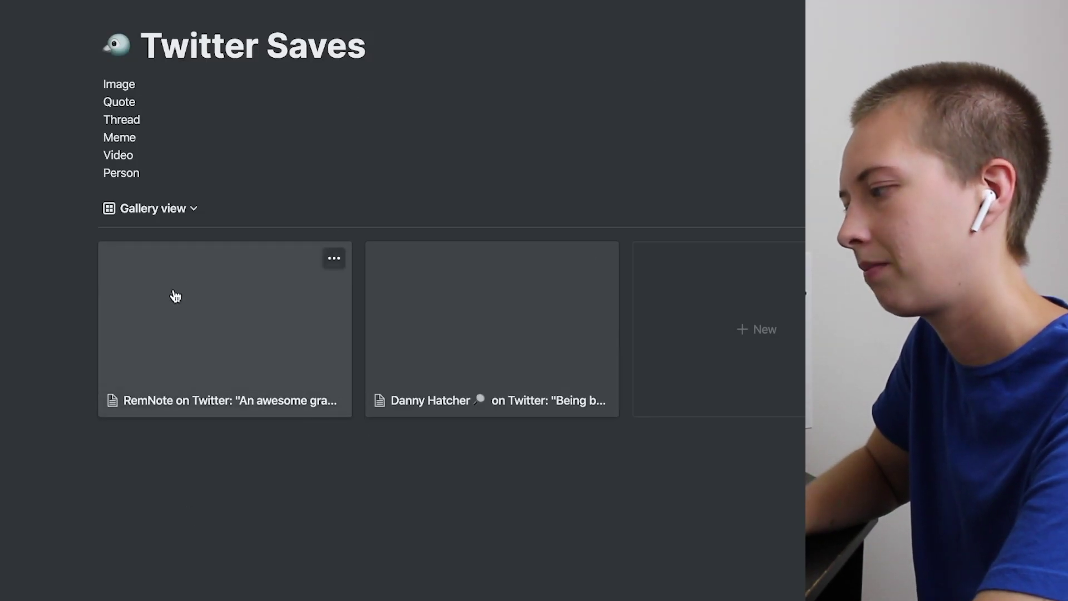
Delete the Gallery view from the views list and confirm its removal.
{"action": "left_click", "coordinate": [177, 216]}
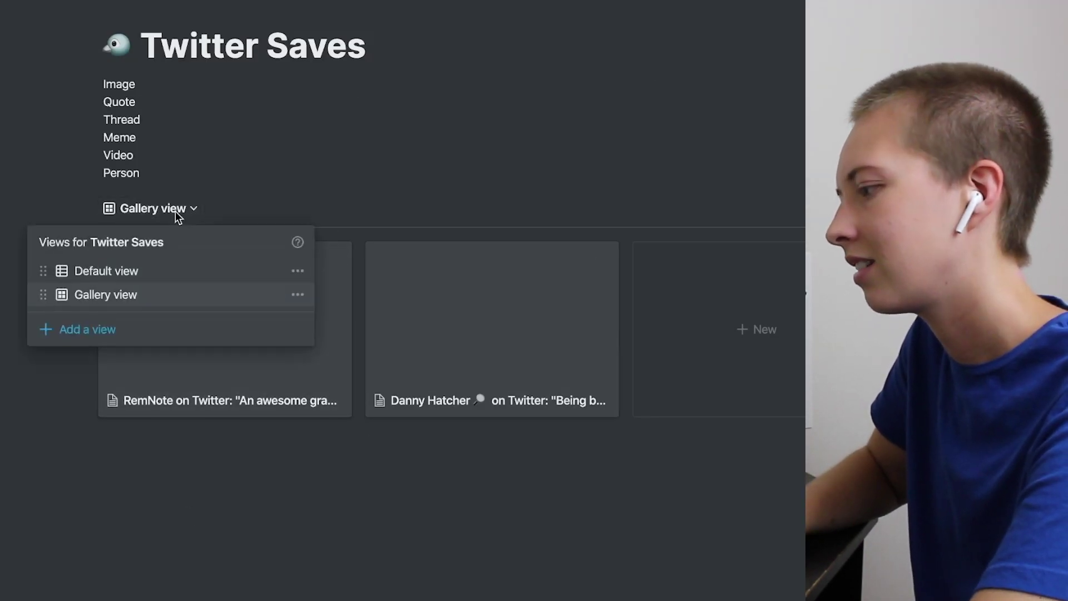
{"action": "left_click", "coordinate": [298, 296]}
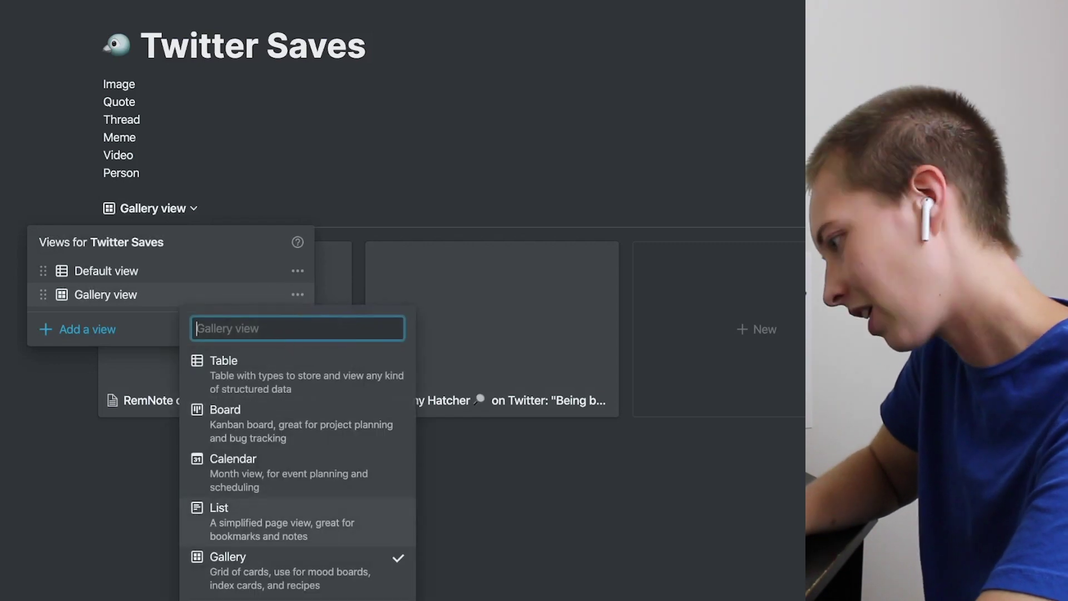
{"action": "key", "text": "Delete"}
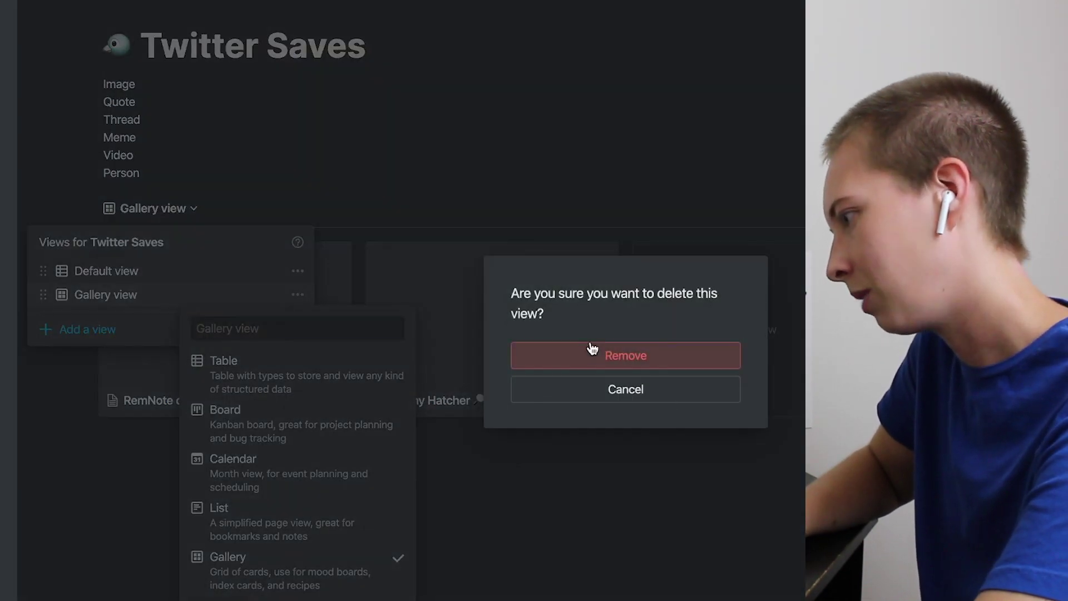
{"action": "left_click", "coordinate": [590, 354]}
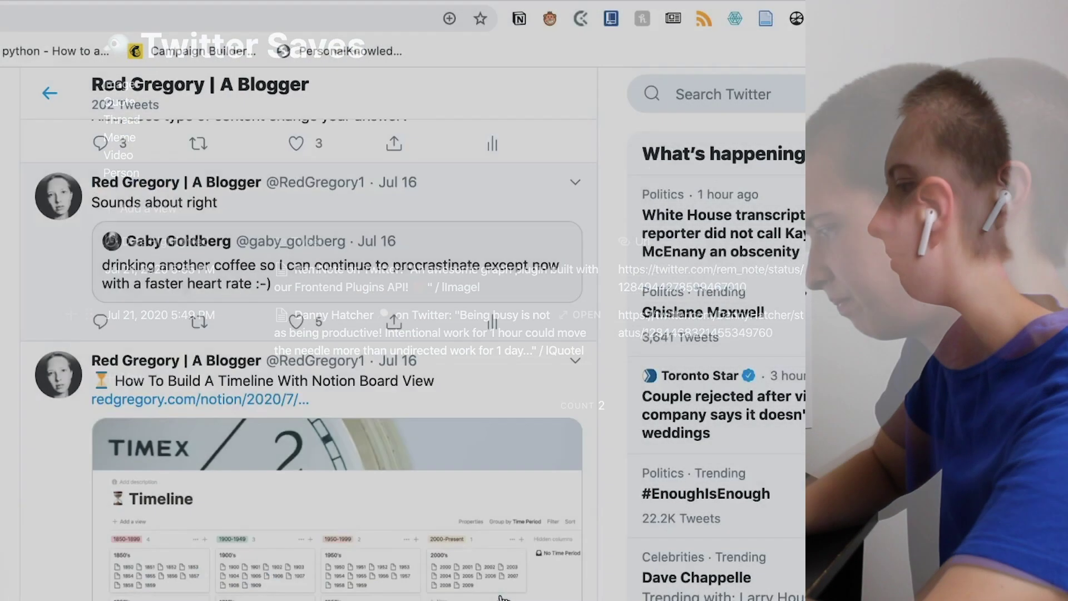
Clip the retweeted Plants tweet with its title ending in the Image marker instead of Twitter.
{"action": "scroll", "coordinate": [501, 598], "scroll_direction": "down", "scroll_amount": 15}
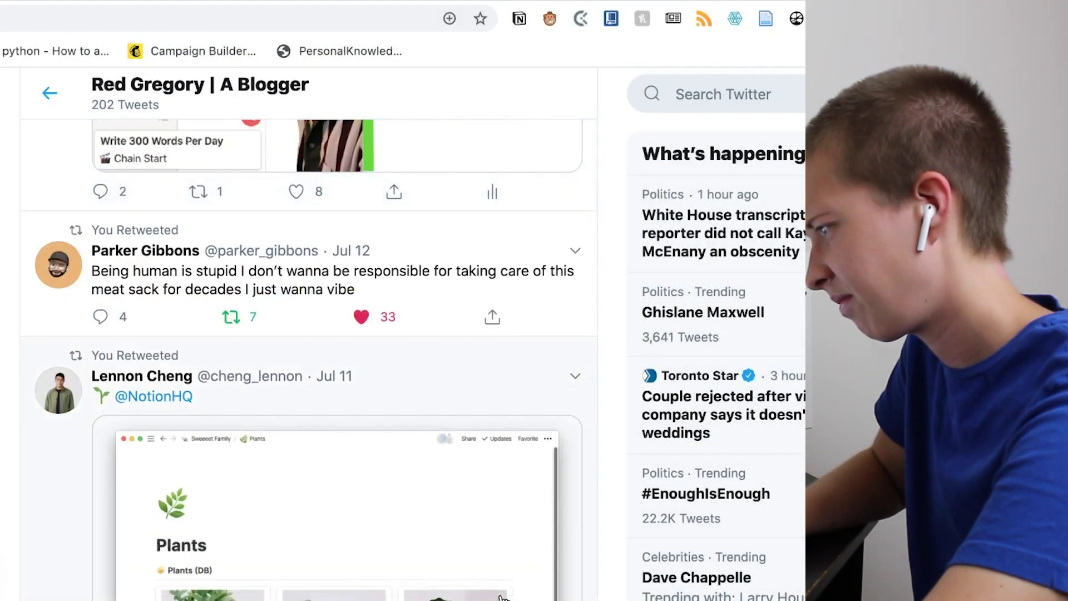
{"action": "left_click", "coordinate": [54, 598]}
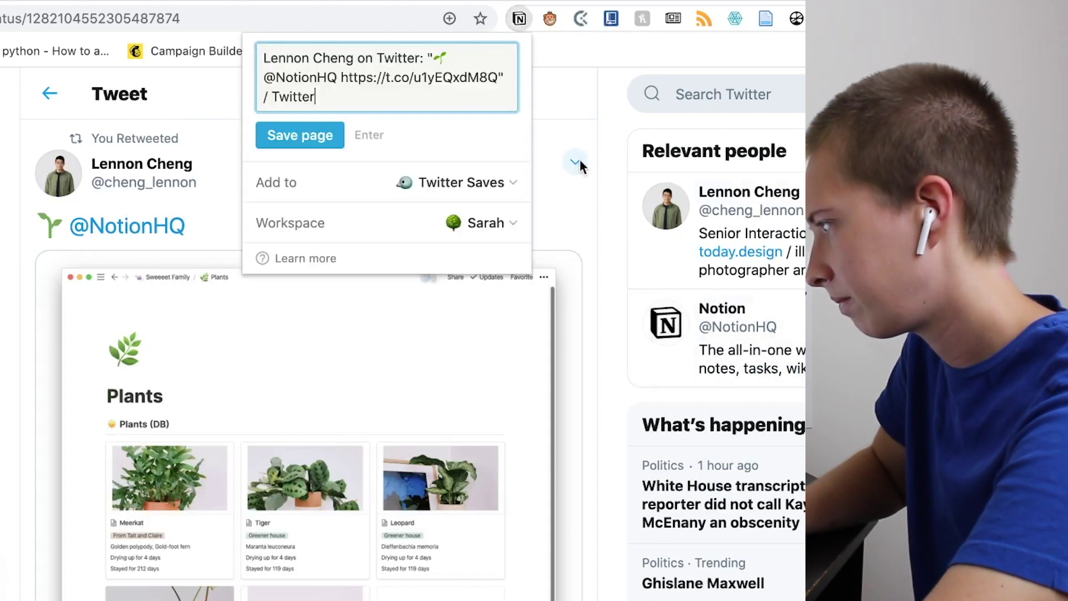
{"action": "left_click_drag", "start_coordinate": [323, 95], "coordinate": [277, 94]}
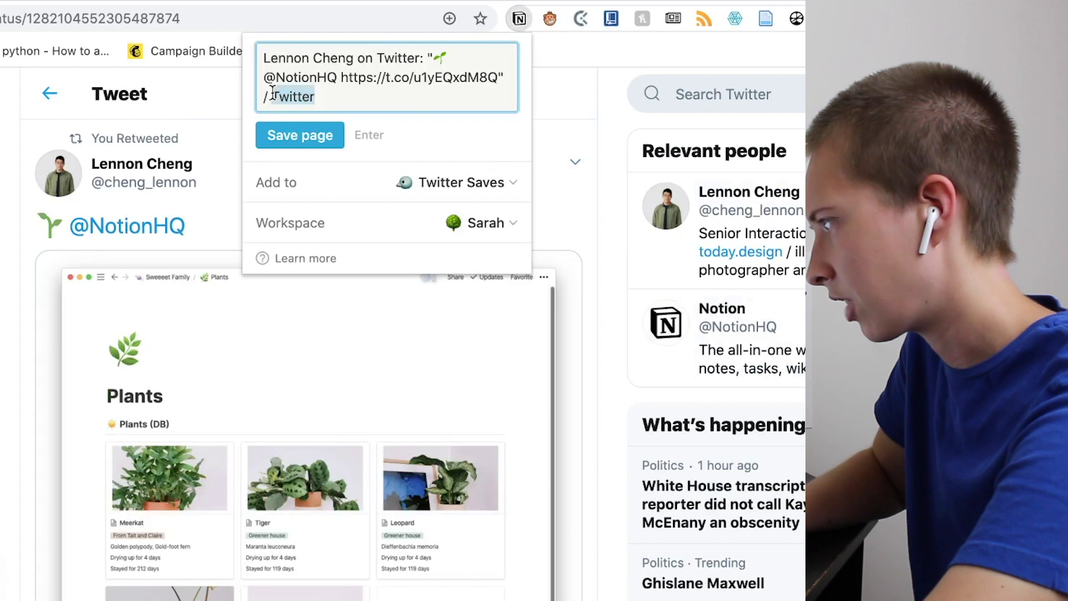
{"action": "type", "text": "Il"}
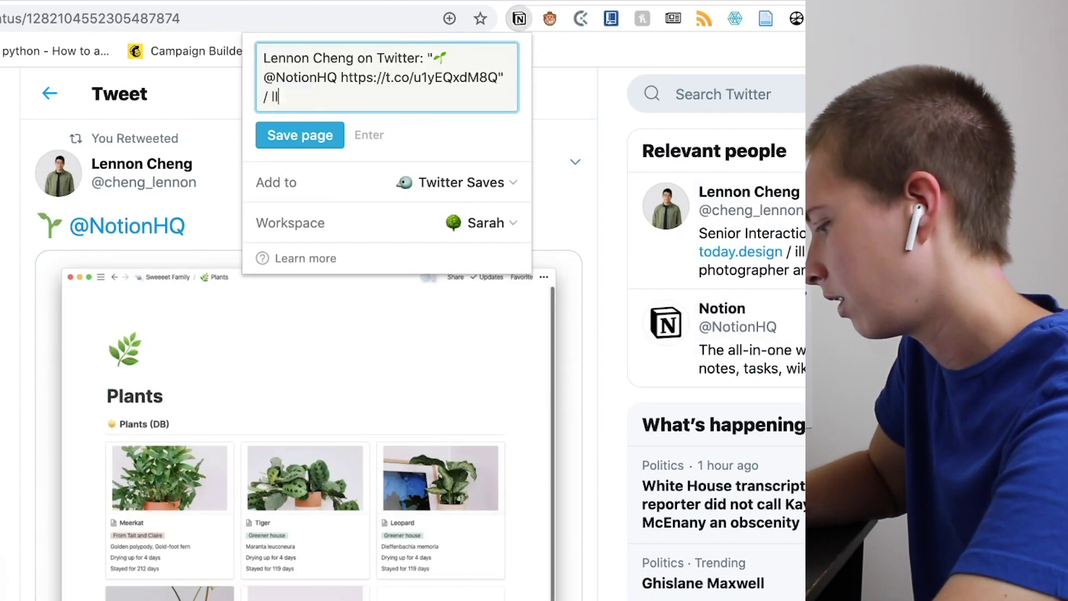
{"action": "type", "text": "magel"}
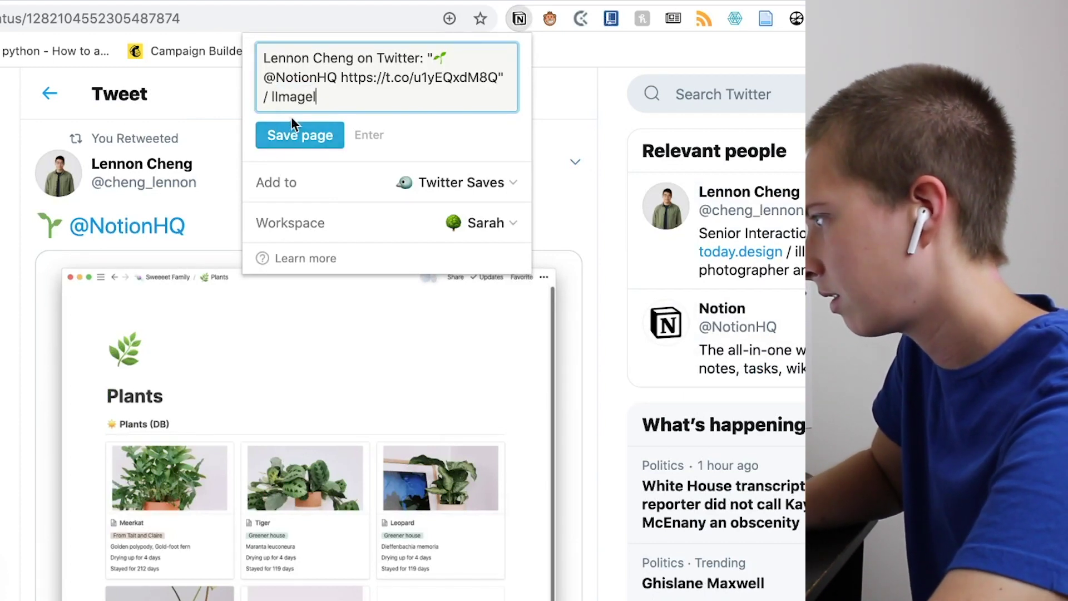
{"action": "left_click", "coordinate": [289, 131]}
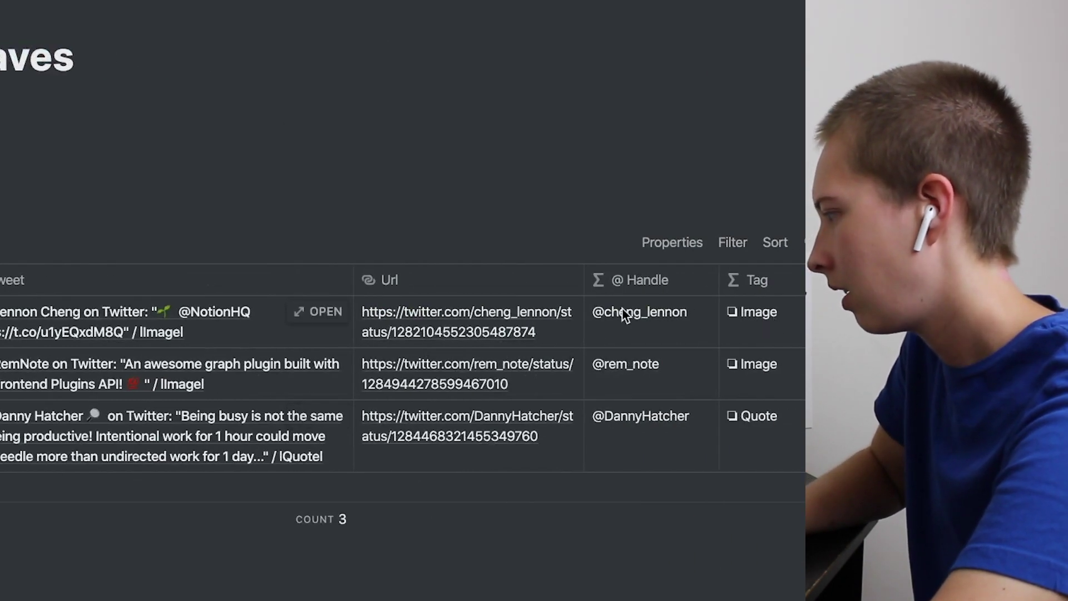
{"action": "left_click", "coordinate": [317, 310]}
{"action": "scroll", "coordinate": [323, 318], "scroll_direction": "down", "scroll_amount": 2}
{"action": "scroll", "coordinate": [322, 318], "scroll_direction": "down", "scroll_amount": 5}
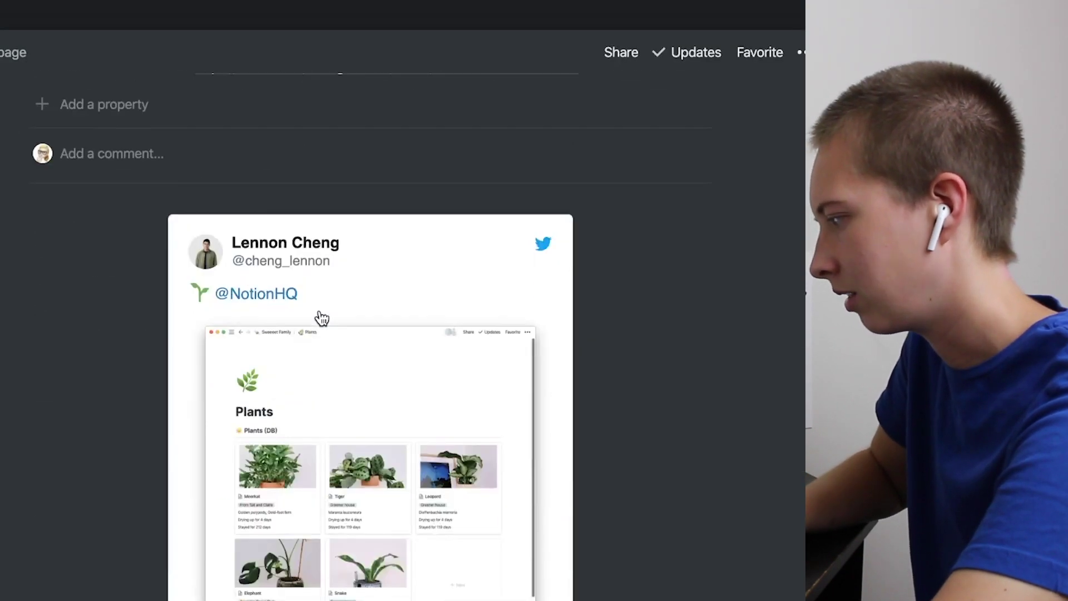
Go back to the profile timeline and open the video tweet on its own page.
{"action": "key", "text": "Escape"}
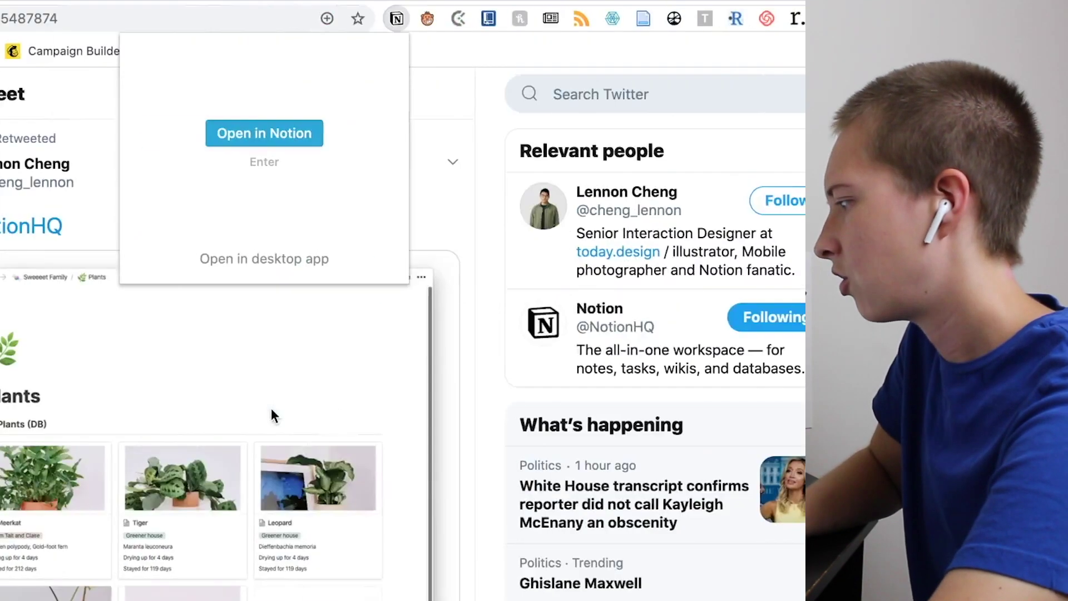
{"action": "left_click", "coordinate": [41, 101]}
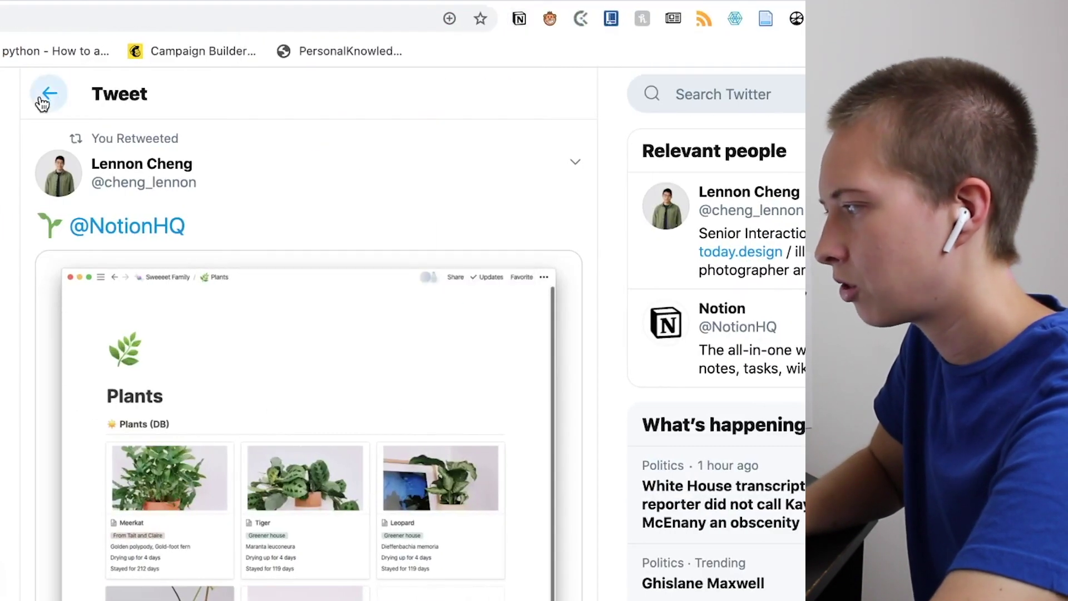
{"action": "left_click", "coordinate": [41, 101]}
{"action": "scroll", "coordinate": [204, 356], "scroll_direction": "up", "scroll_amount": 10}
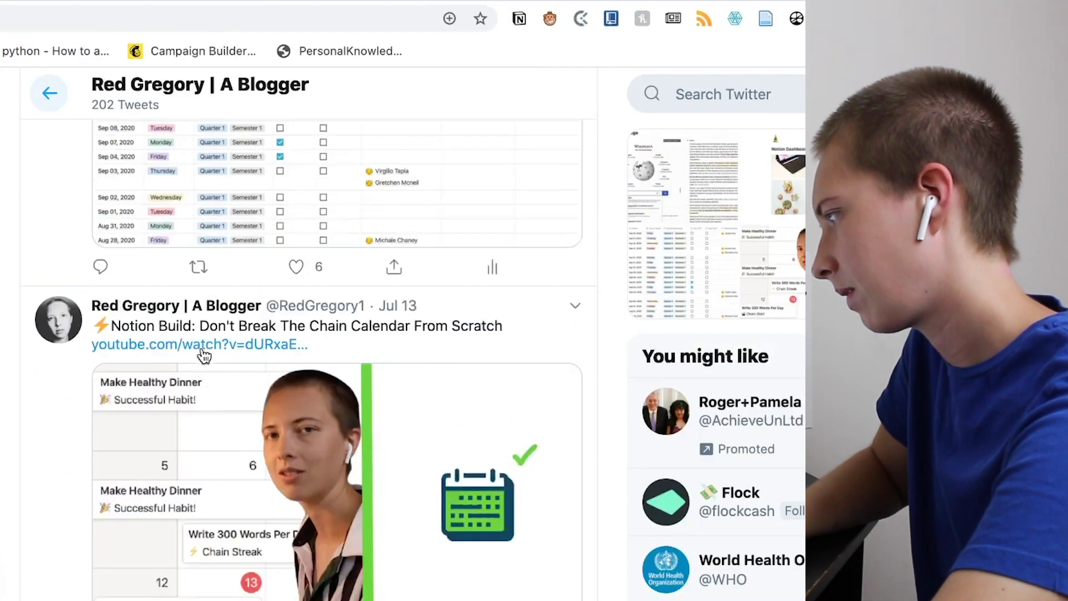
{"action": "scroll", "coordinate": [205, 356], "scroll_direction": "down", "scroll_amount": 1}
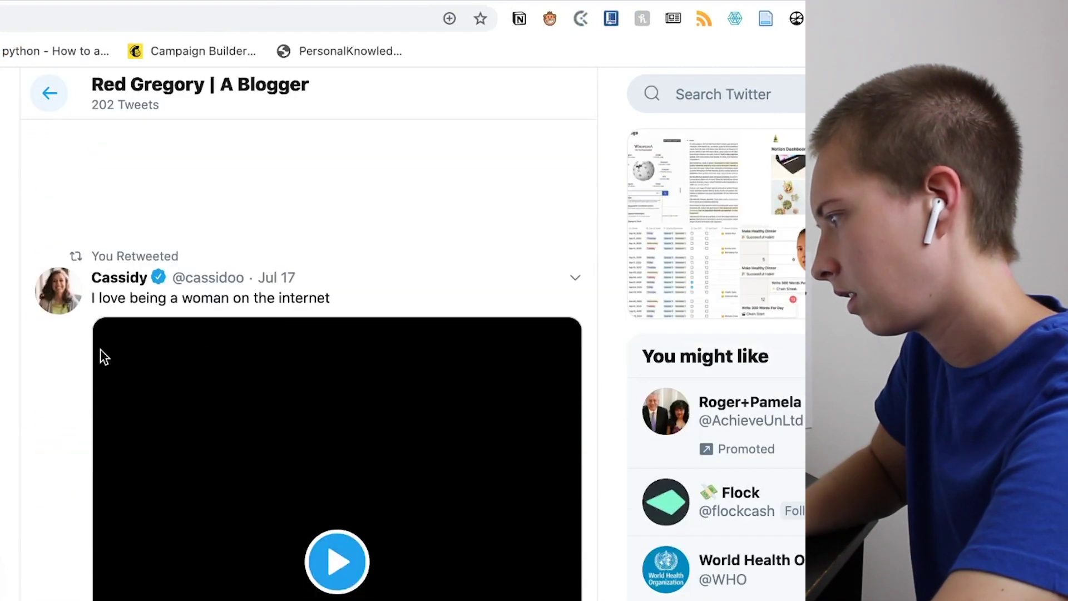
{"action": "left_click", "coordinate": [53, 426]}
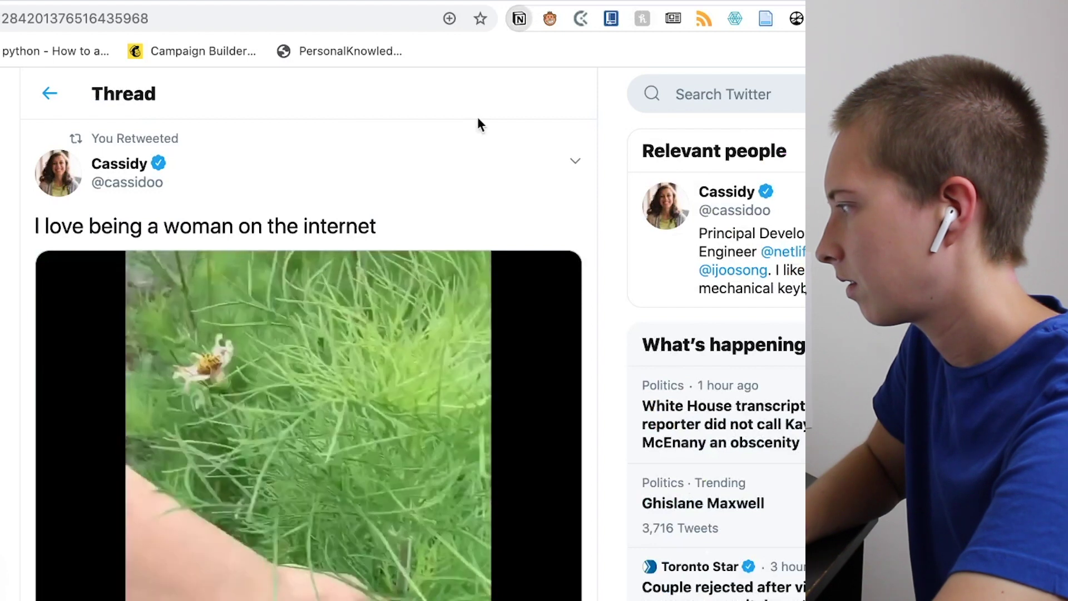
Clip the video tweet to Twitter Saves with the Video marker replacing Twitter in its title.
{"action": "left_click", "coordinate": [519, 19]}
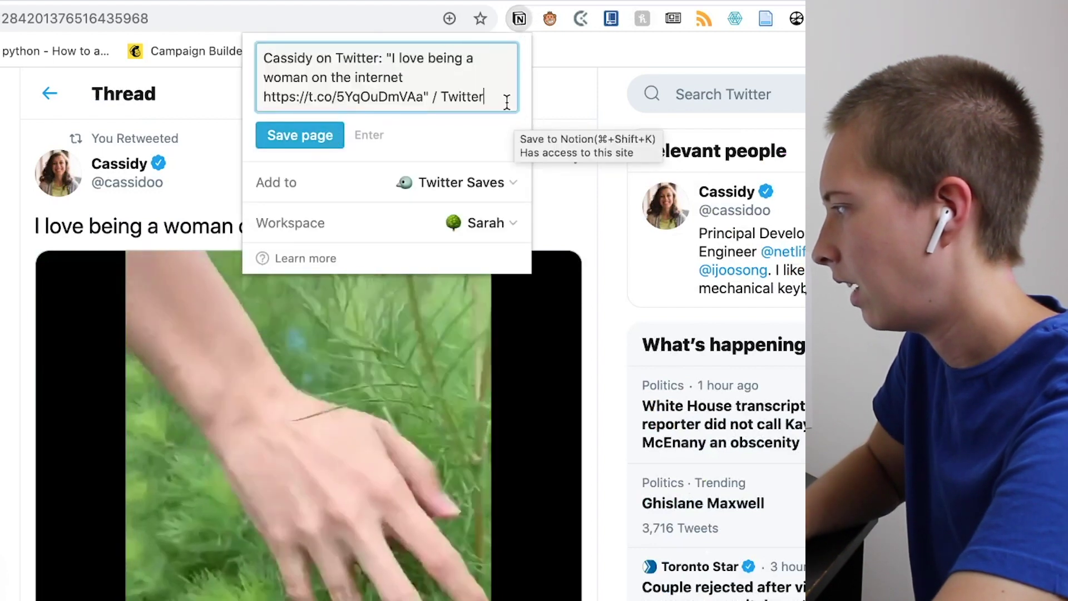
{"action": "left_click_drag", "start_coordinate": [484, 97], "coordinate": [440, 99]}
{"action": "type", "text": "I"}
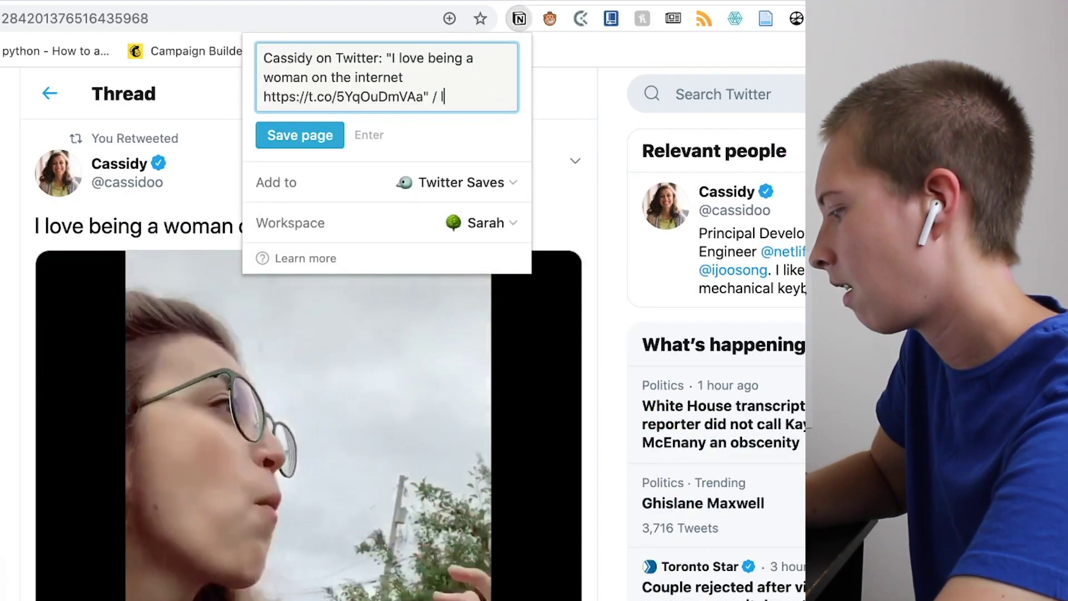
{"action": "type", "text": "VideoI"}
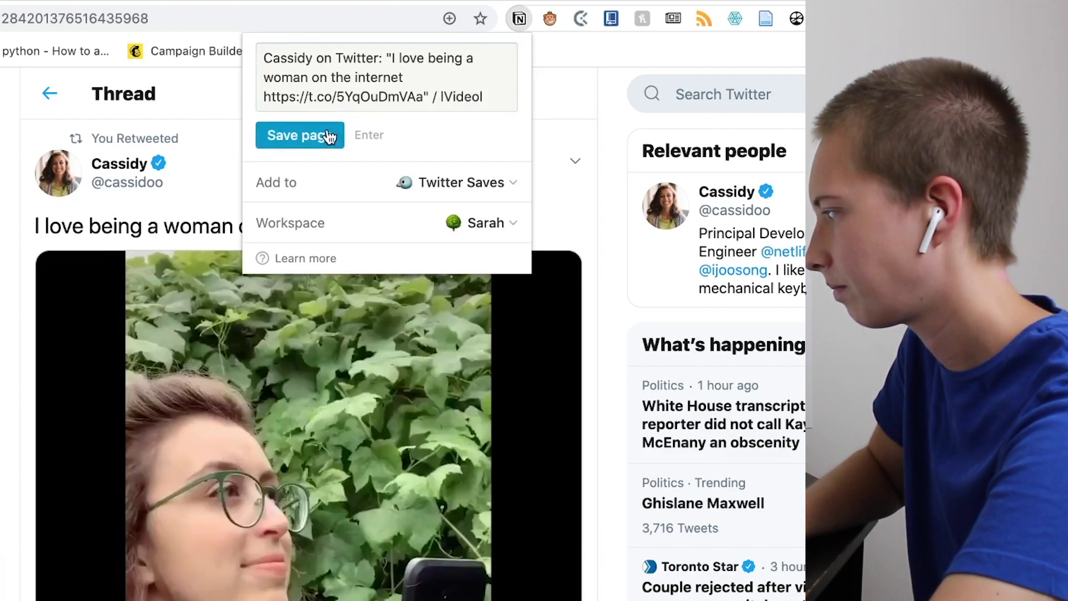
{"action": "left_click", "coordinate": [332, 136]}
{"action": "left_click", "coordinate": [330, 136]}
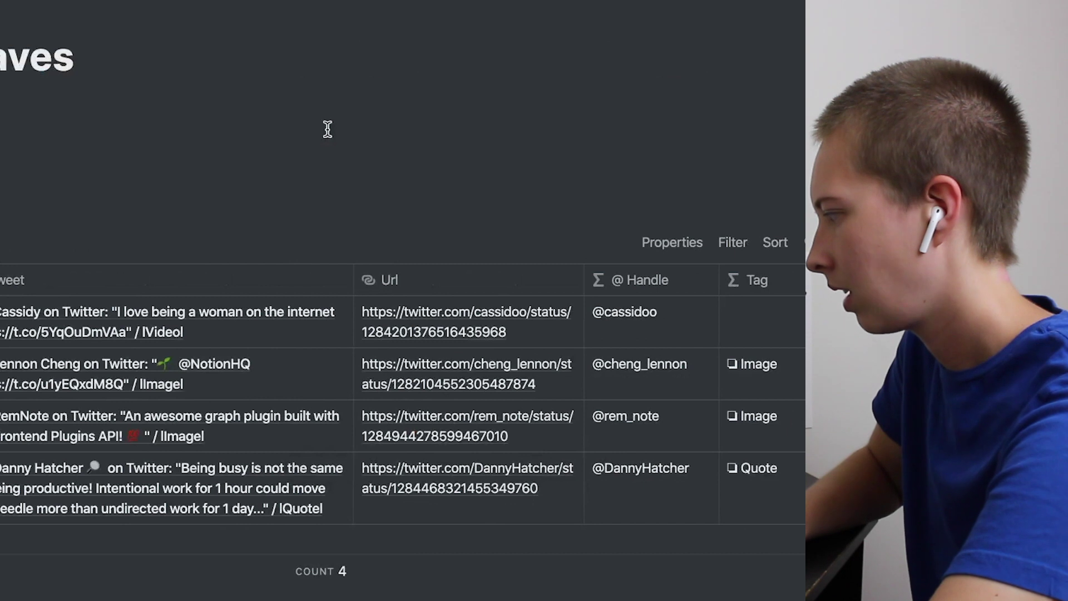
Duplicate the Quote condition in the Tag formula as a third case matching and returning Video.
{"action": "left_click", "coordinate": [759, 325]}
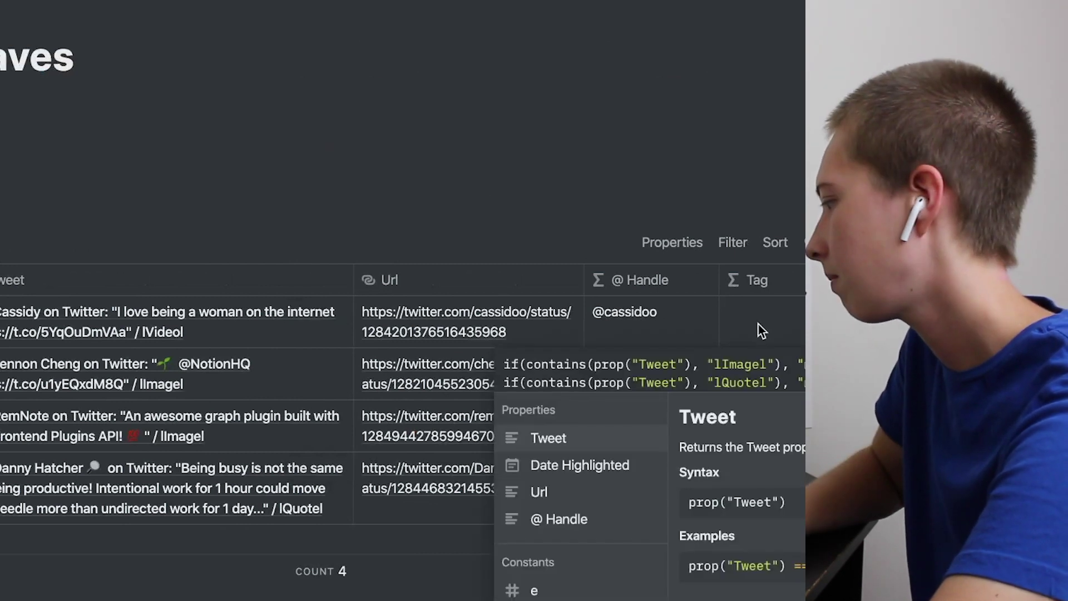
{"action": "left_click_drag", "start_coordinate": [512, 136], "coordinate": [81, 122]}
{"action": "key", "text": "super+c"}
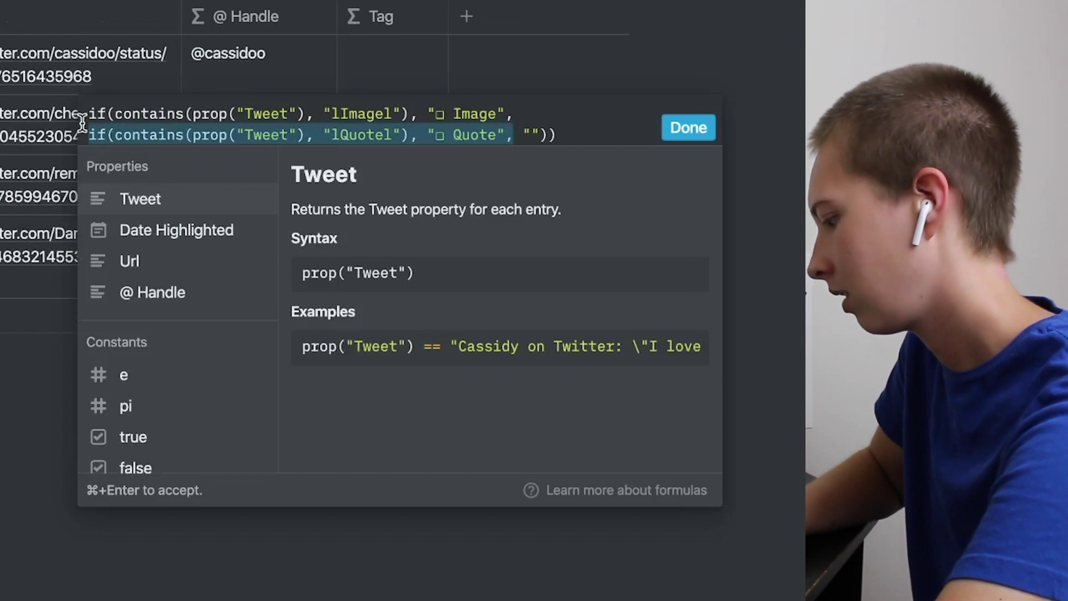
{"action": "left_click", "coordinate": [516, 135]}
{"action": "key", "text": "super+v"}
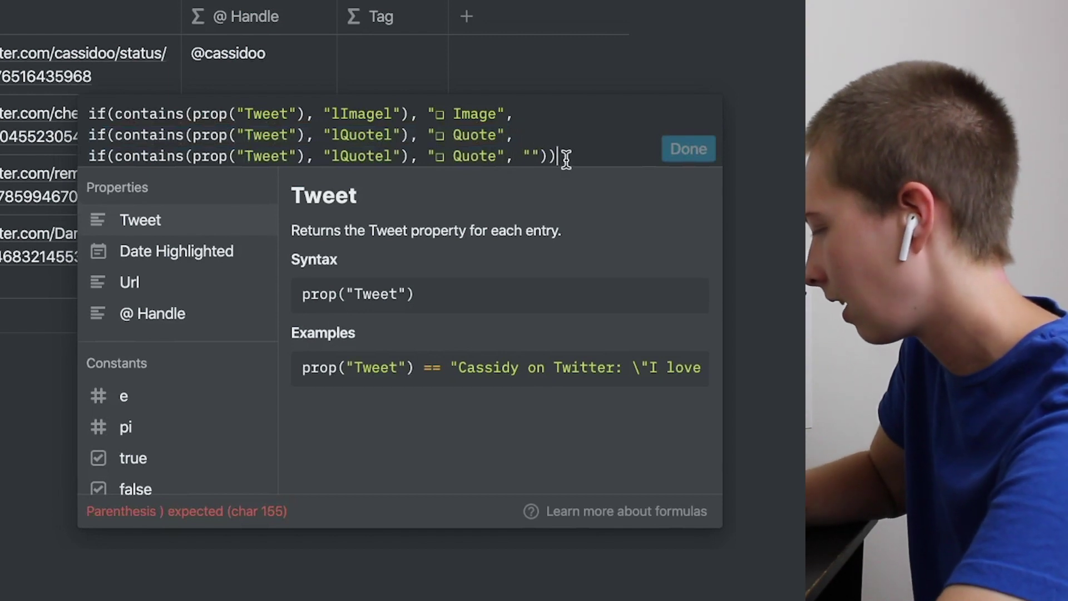
{"action": "type", "text": ")"}
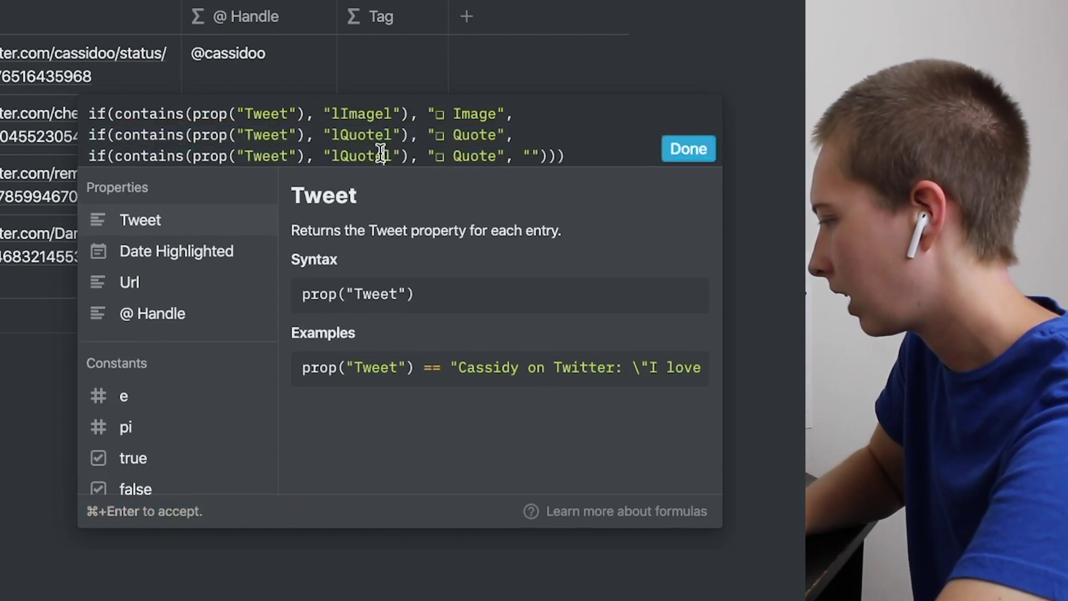
{"action": "left_click_drag", "start_coordinate": [381, 153], "coordinate": [345, 156]}
{"action": "type", "text": "Video"}
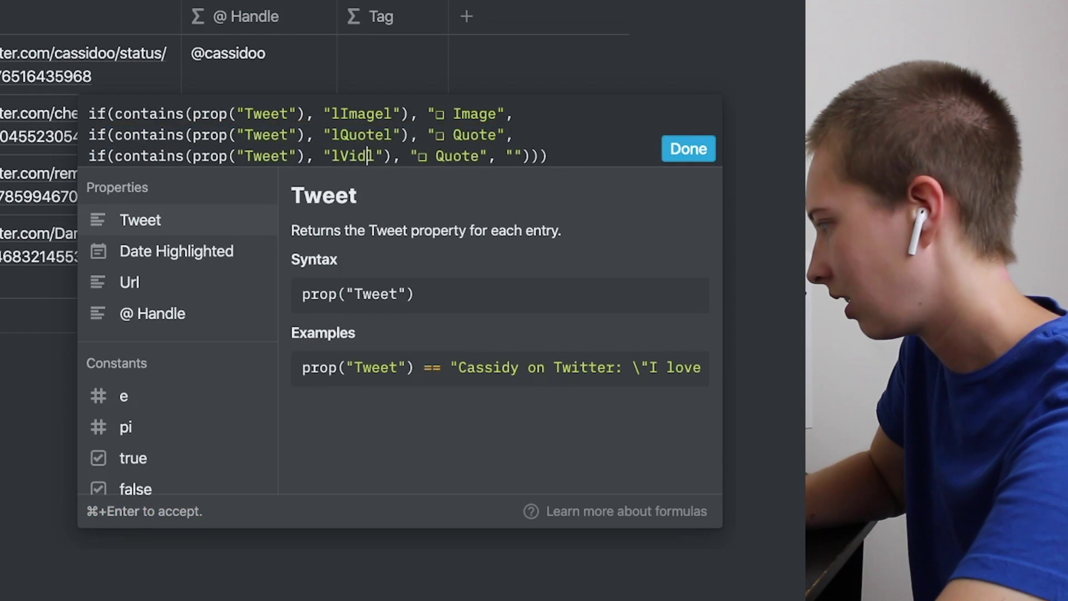
{"action": "left_click_drag", "start_coordinate": [496, 157], "coordinate": [455, 157]}
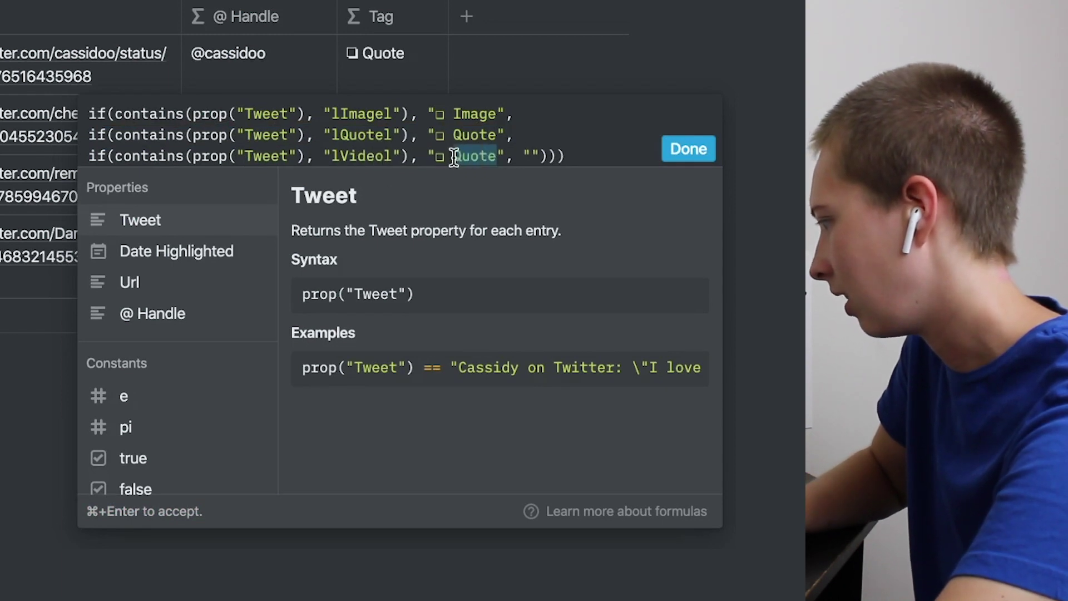
{"action": "type", "text": "Video"}
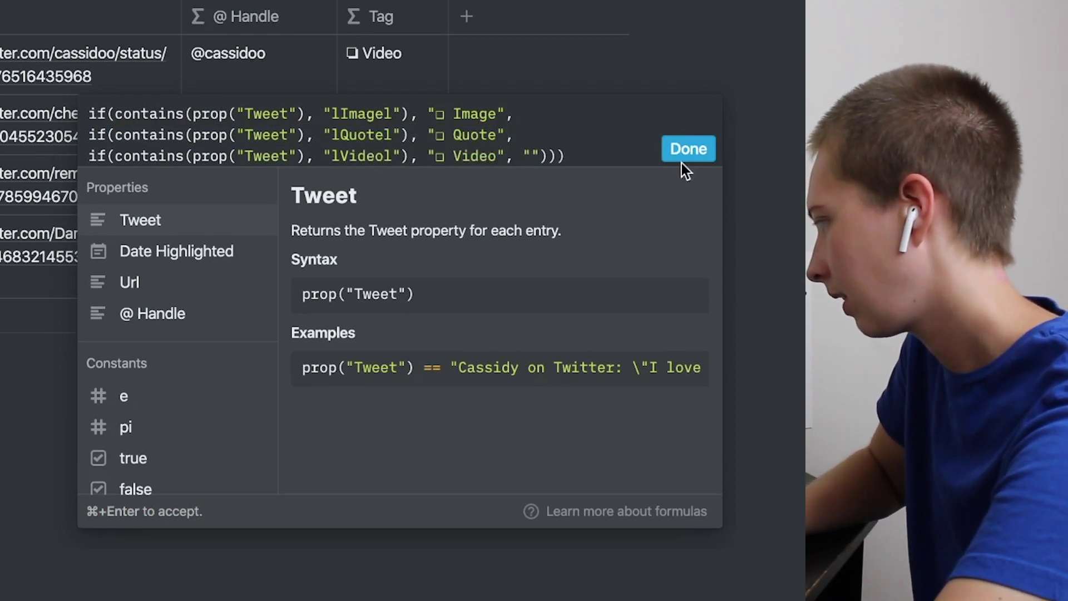
{"action": "left_click", "coordinate": [685, 164]}
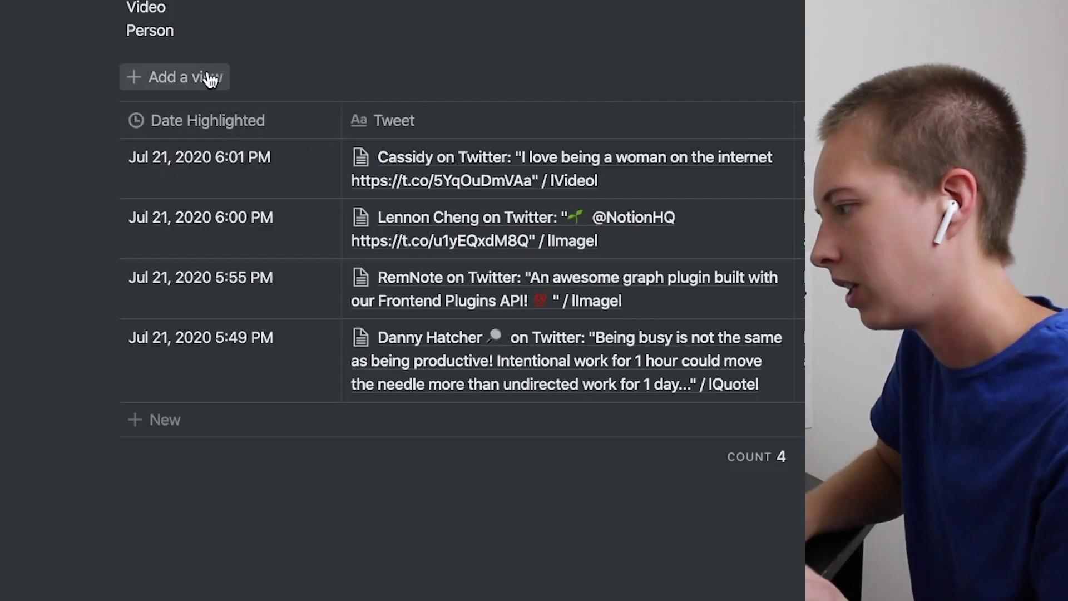
Create a table view named Video filtered to Tag contains 'Vi'.
{"action": "left_click", "coordinate": [208, 73]}
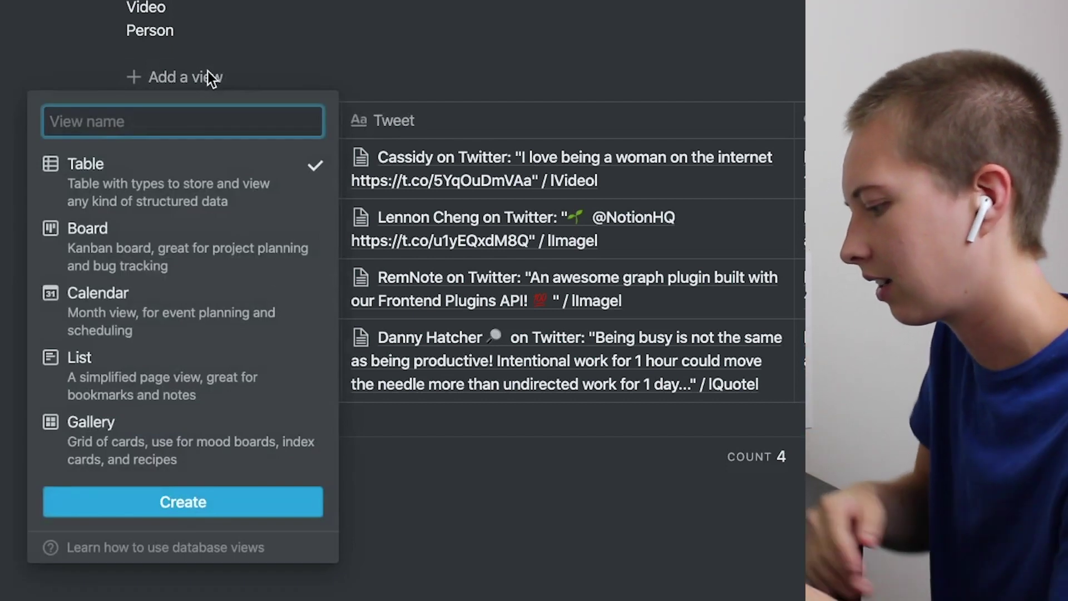
{"action": "type", "text": "Video"}
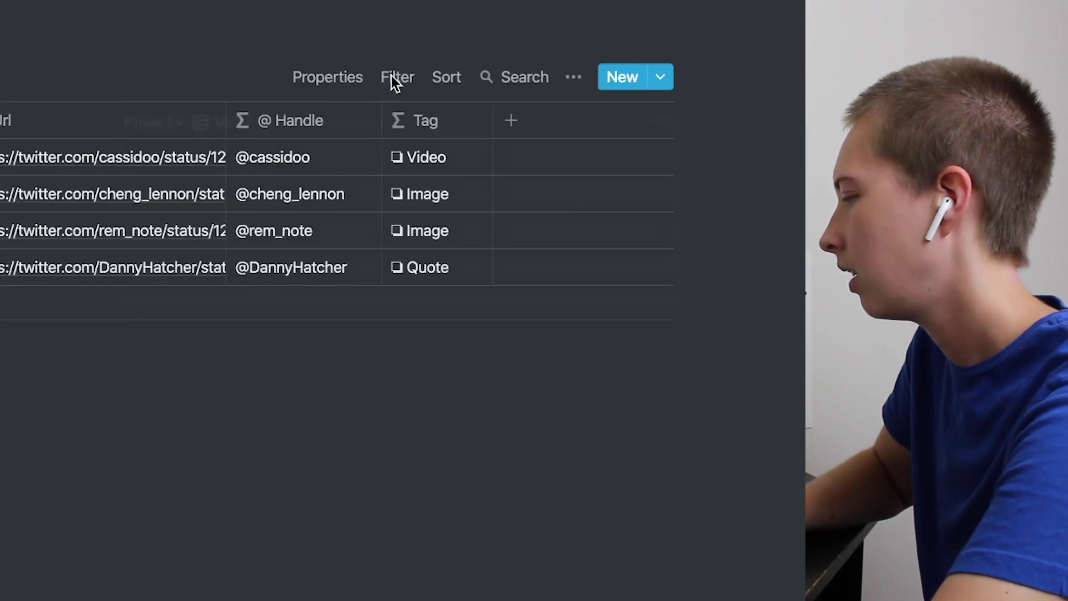
{"action": "left_click", "coordinate": [395, 77]}
{"action": "left_click", "coordinate": [155, 287]}
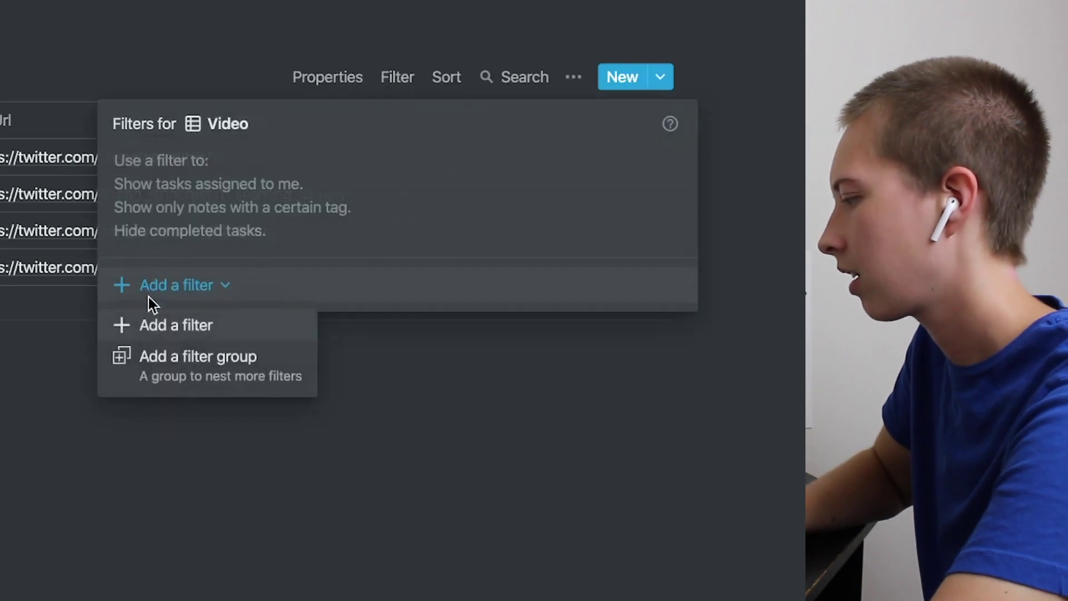
{"action": "left_click", "coordinate": [150, 326]}
{"action": "left_click", "coordinate": [238, 168]}
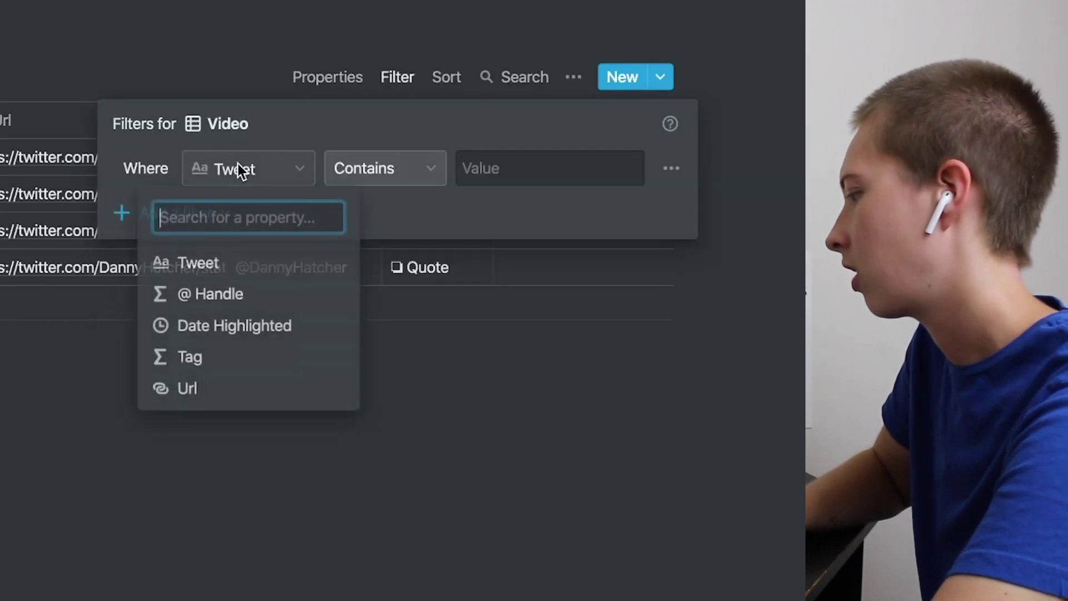
{"action": "left_click", "coordinate": [221, 366]}
{"action": "left_click", "coordinate": [489, 163]}
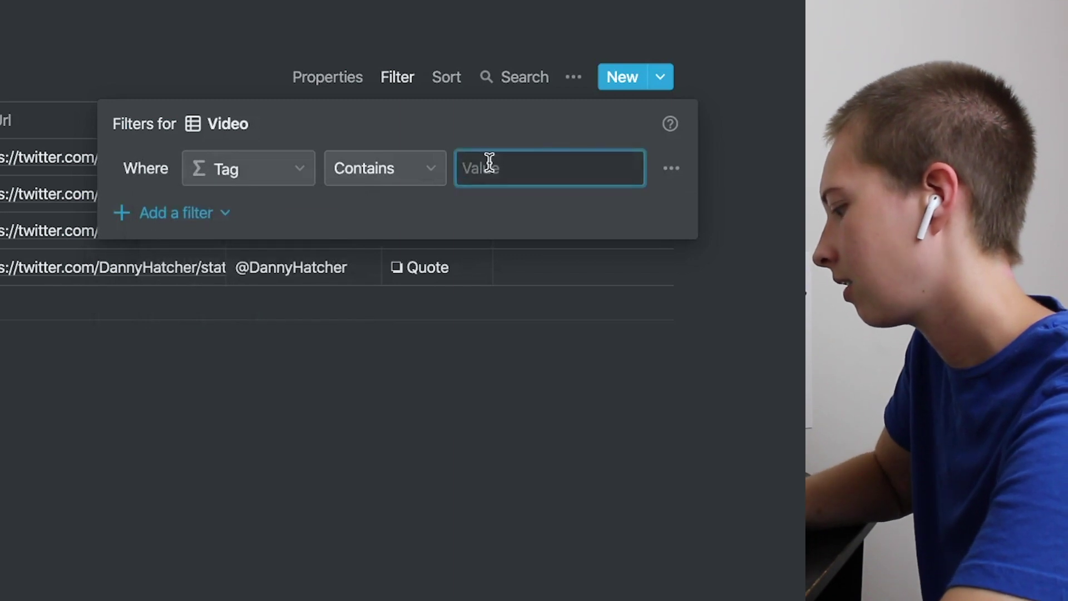
{"action": "type", "text": "Video"}
{"action": "key", "text": "Escape"}
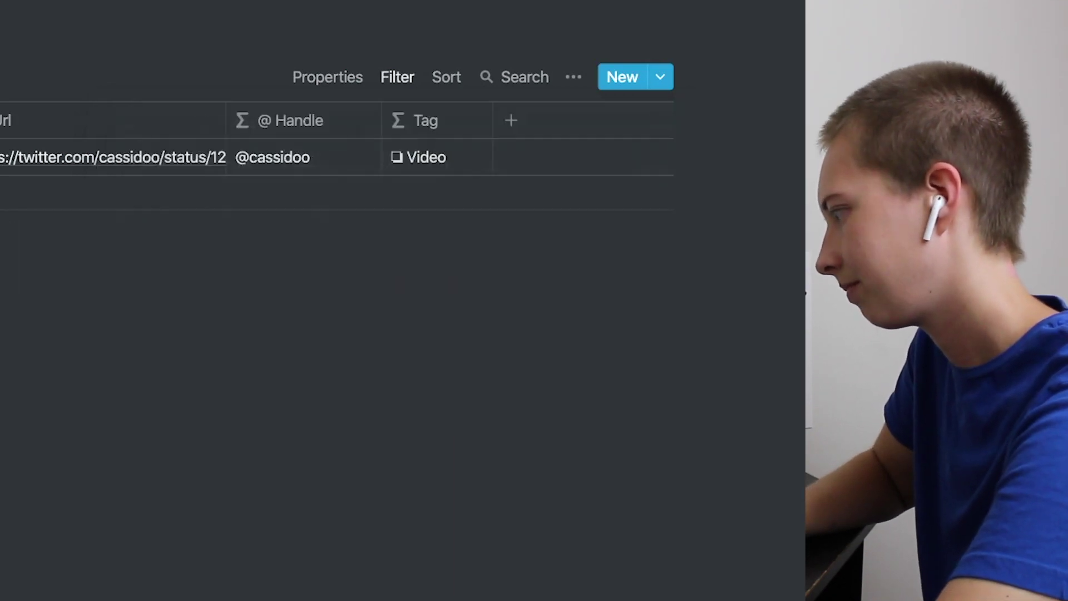
Turn on Wrap cells for the Video view.
{"action": "left_click", "coordinate": [572, 77]}
{"action": "left_click", "coordinate": [729, 269]}
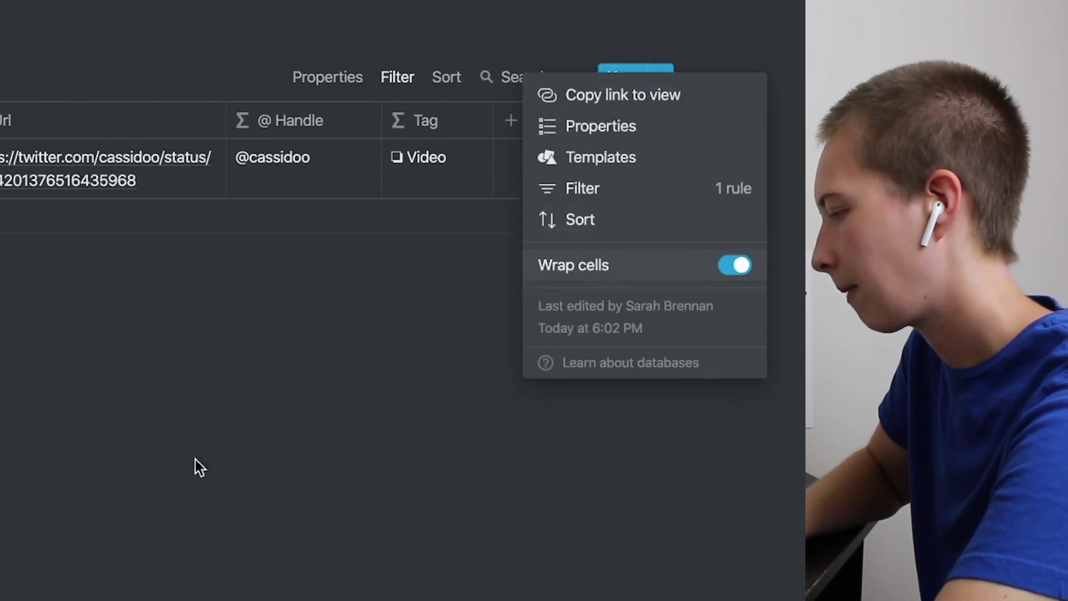
{"action": "key", "text": "Escape"}
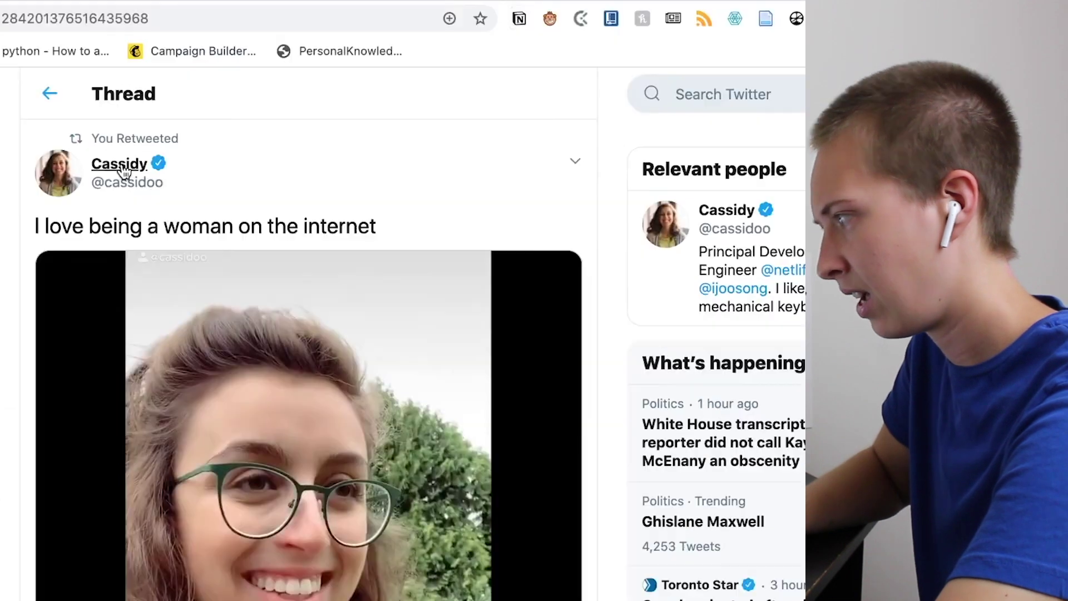
Clip the tweet author's profile page with the Person marker replacing Twitter in its title.
{"action": "mouse_move", "coordinate": [183, 72]}
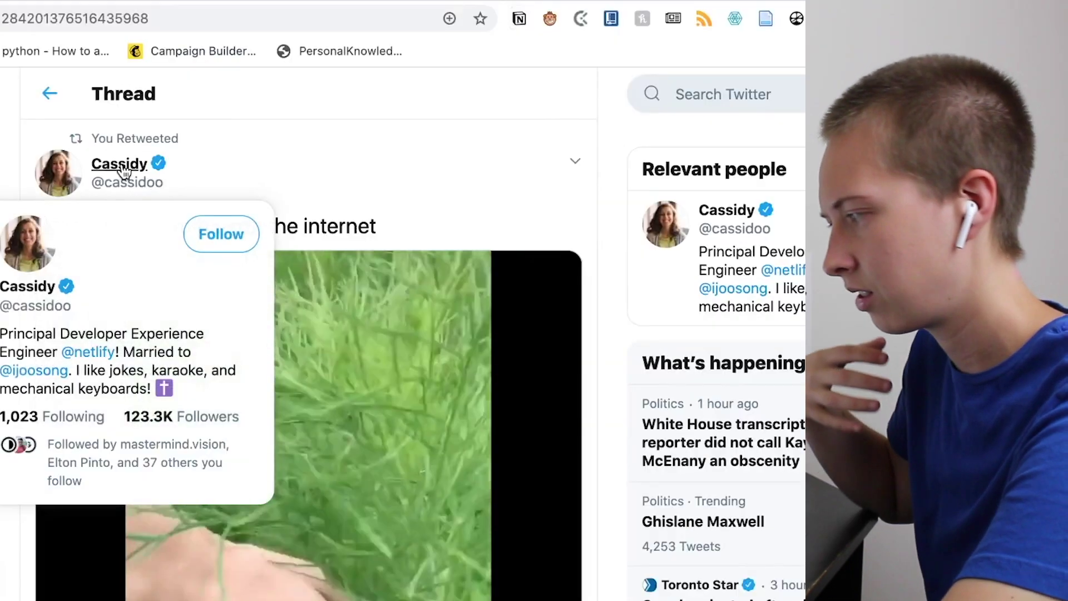
{"action": "left_click", "coordinate": [119, 164]}
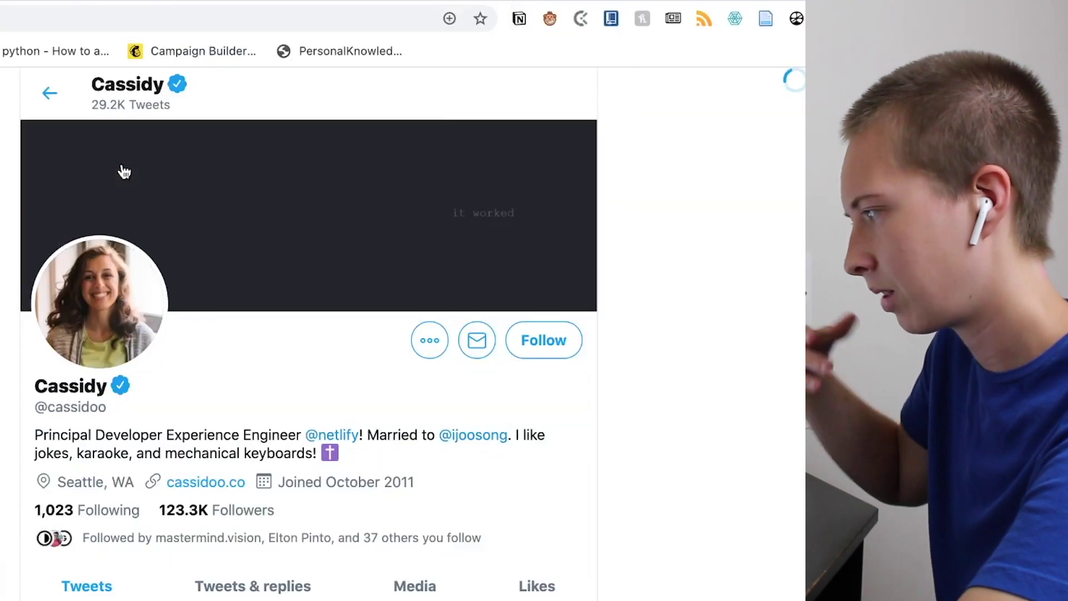
{"action": "left_click", "coordinate": [518, 18]}
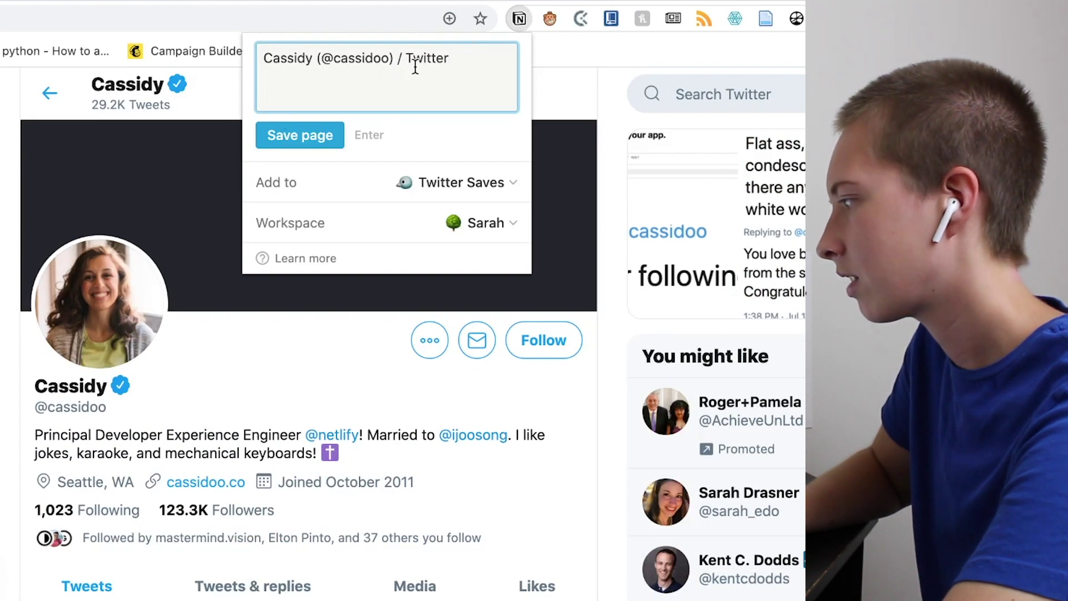
{"action": "left_click_drag", "start_coordinate": [462, 58], "coordinate": [407, 62]}
{"action": "key", "text": "BackSpace"}
{"action": "type", "text": "Person"}
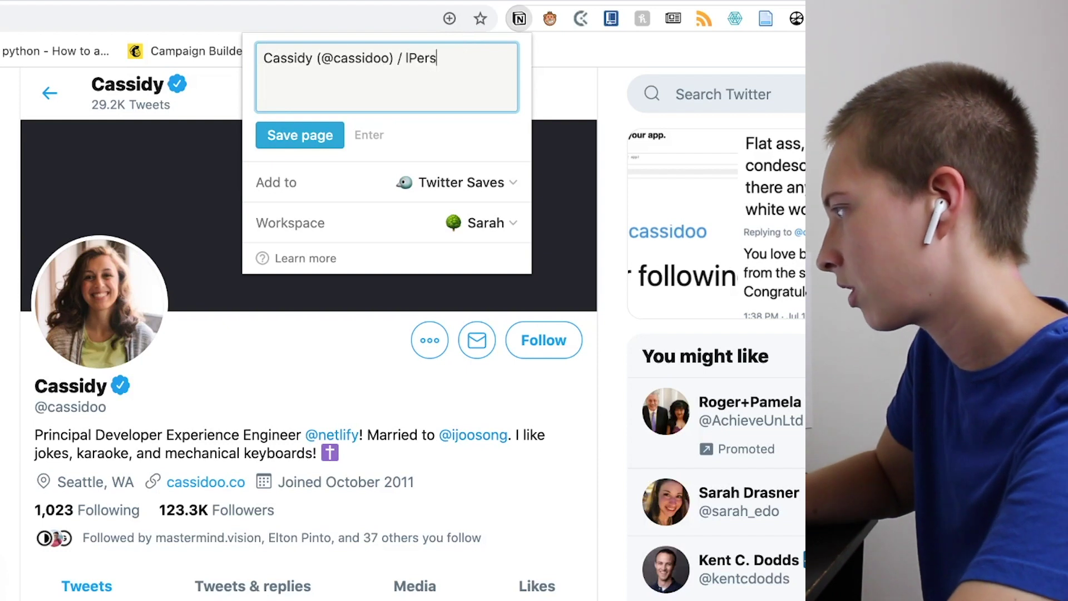
{"action": "left_click", "coordinate": [309, 133]}
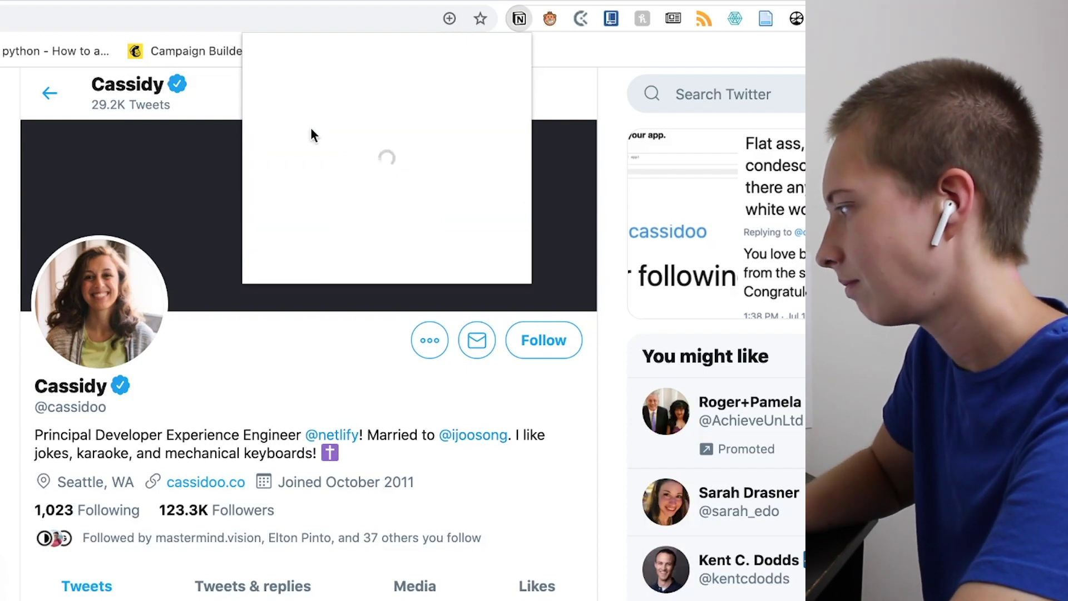
Open the saved clip in Notion and duplicate the Video line of the Tag formula.
{"action": "left_click", "coordinate": [325, 130]}
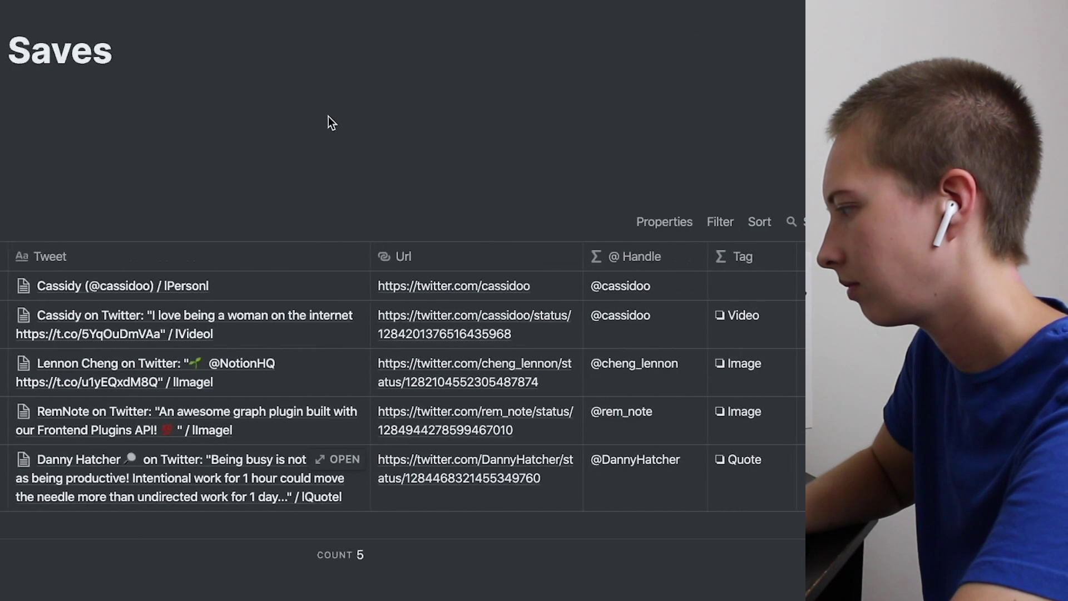
{"action": "left_click", "coordinate": [744, 294]}
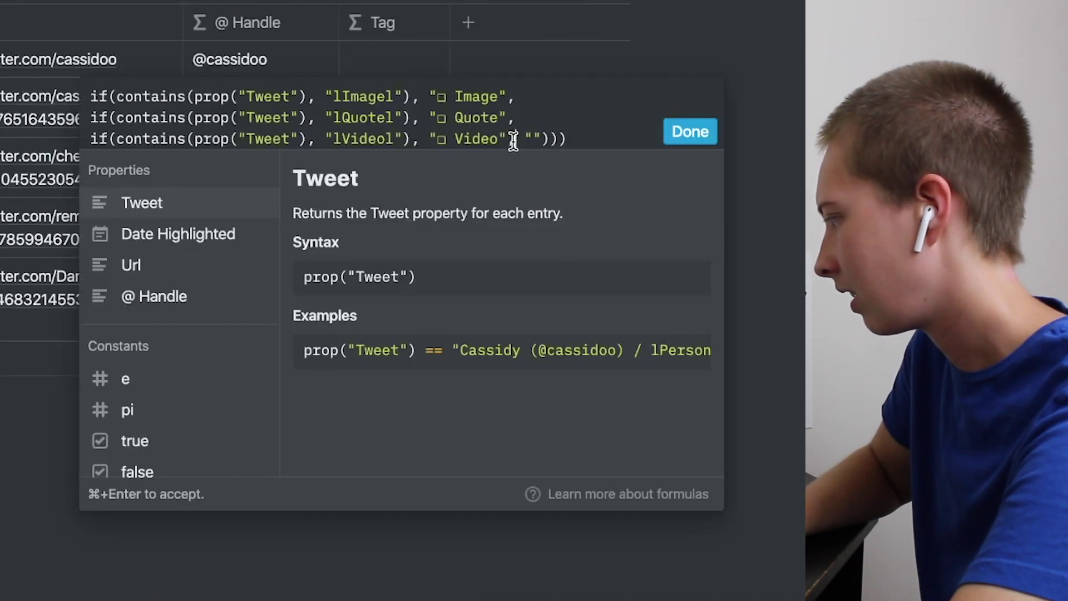
{"action": "left_click_drag", "start_coordinate": [513, 139], "coordinate": [87, 136]}
{"action": "key", "text": "super+c"}
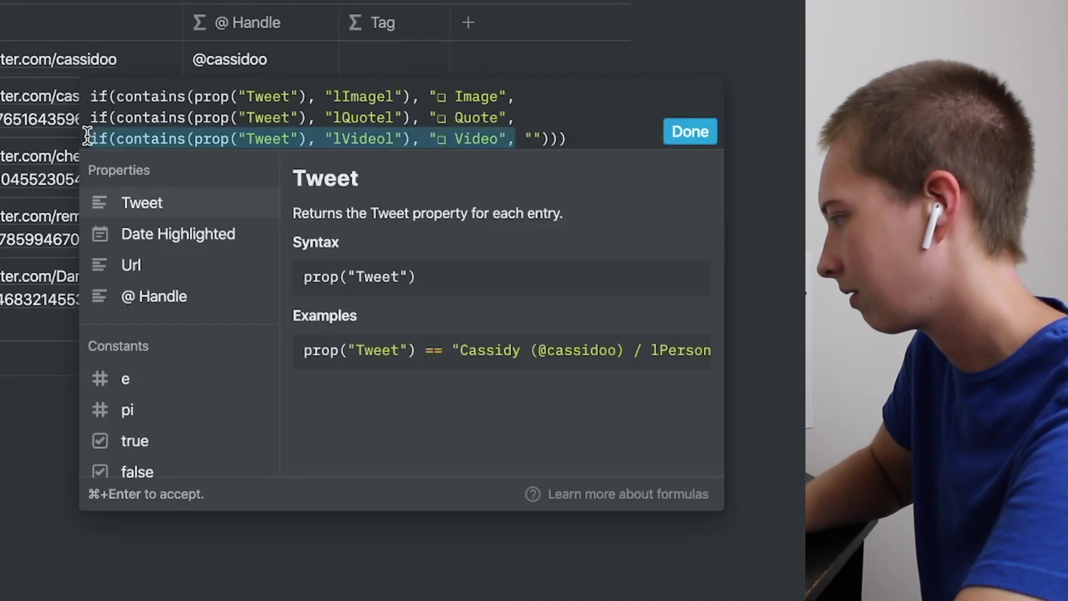
{"action": "left_click", "coordinate": [513, 134]}
{"action": "key", "text": "Return"}
{"action": "key", "text": "super+v"}
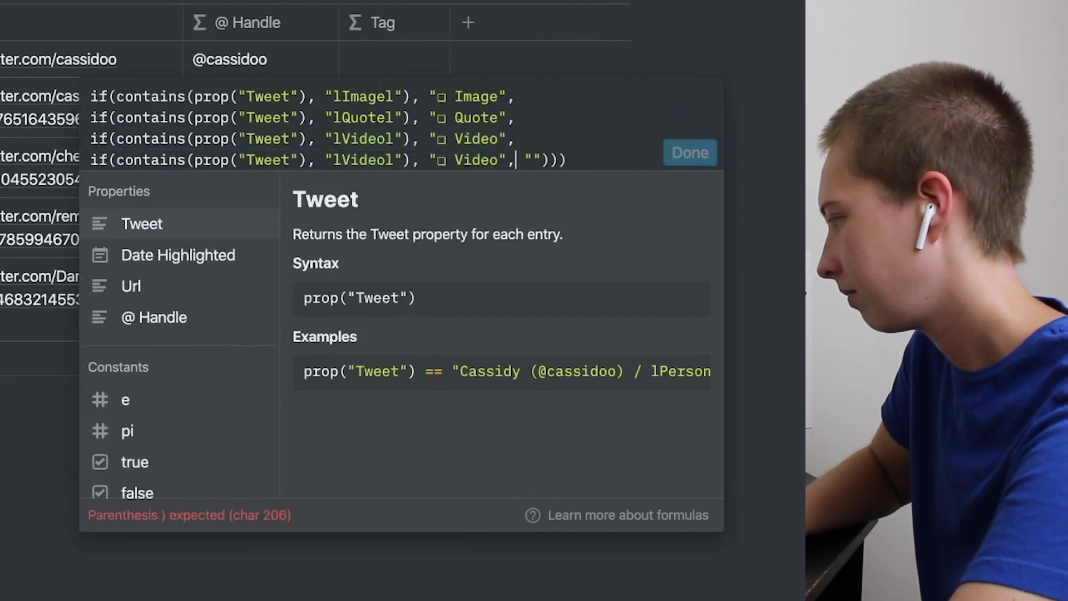
Change the copied line to match and return Person, add a closing parenthesis, and apply.
{"action": "left_click_drag", "start_coordinate": [496, 153], "coordinate": [464, 160]}
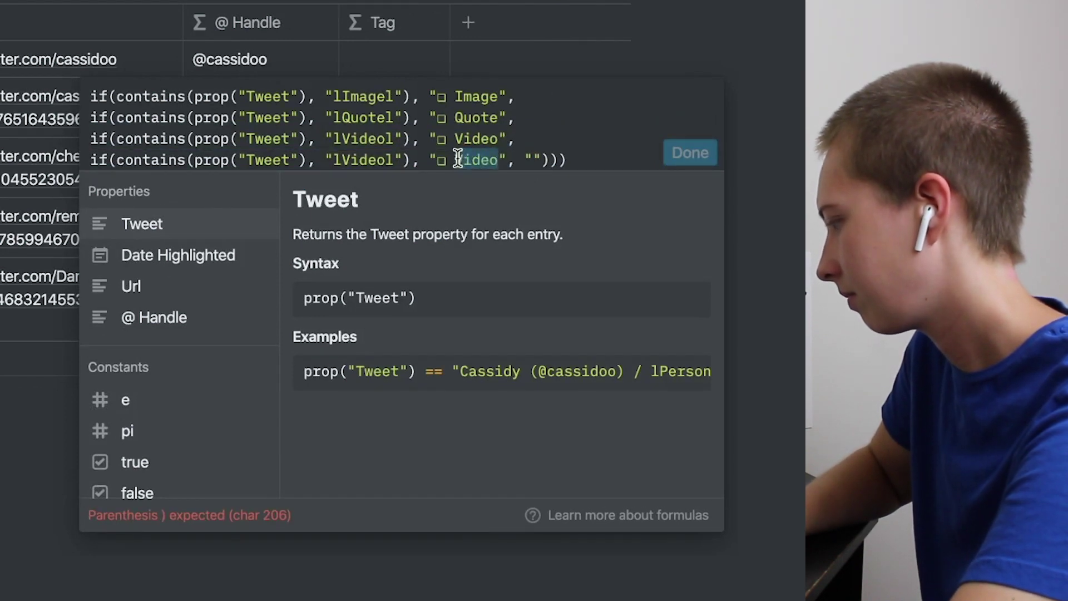
{"action": "type", "text": "Person"}
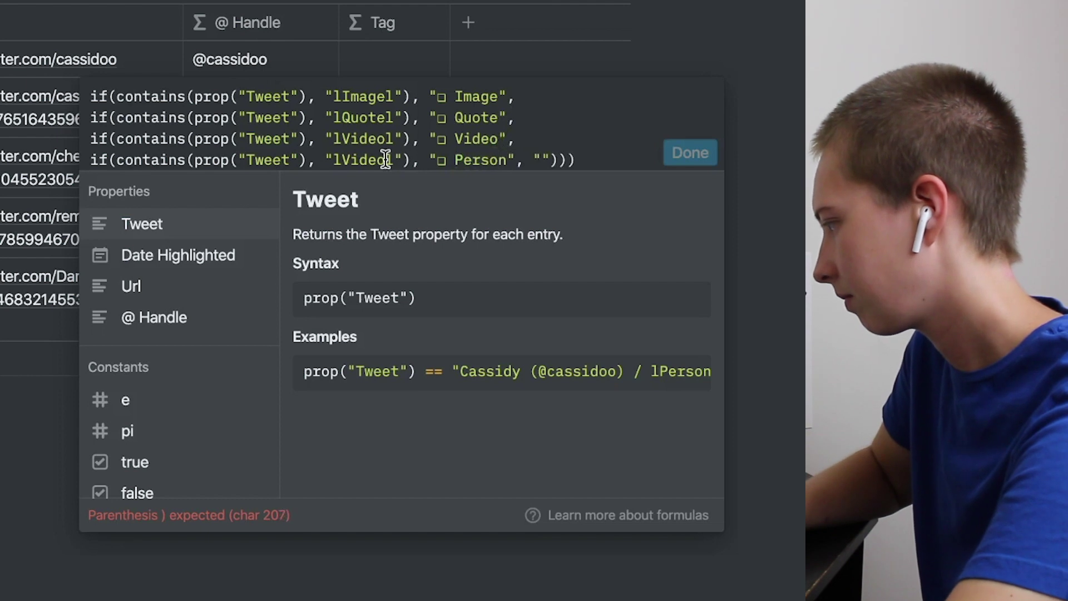
{"action": "double_click", "coordinate": [385, 159]}
{"action": "type", "text": "Person"}
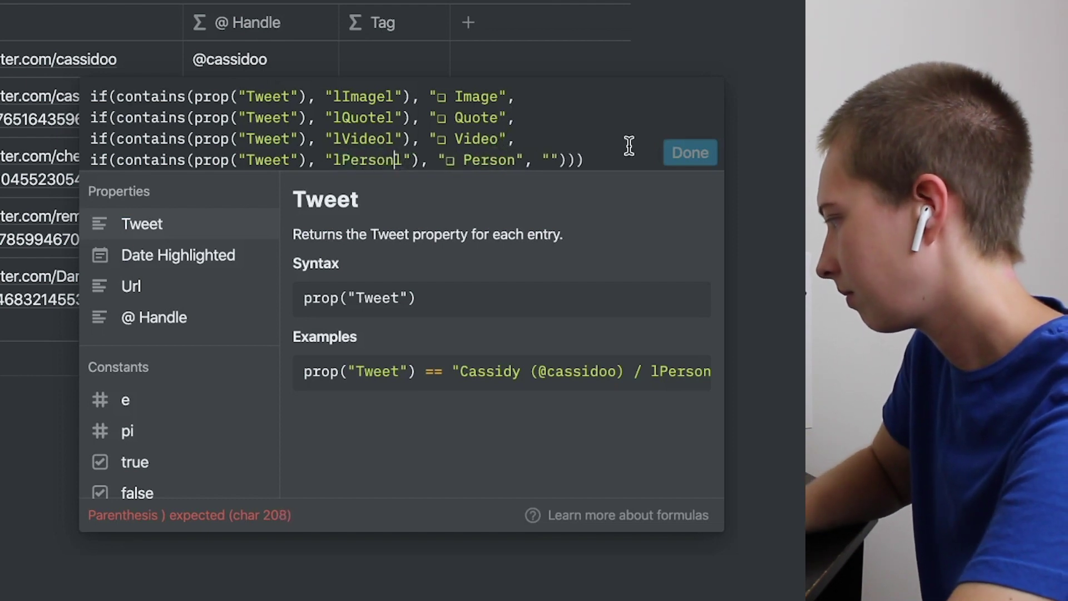
{"action": "left_click", "coordinate": [595, 160]}
{"action": "type", "text": ")"}
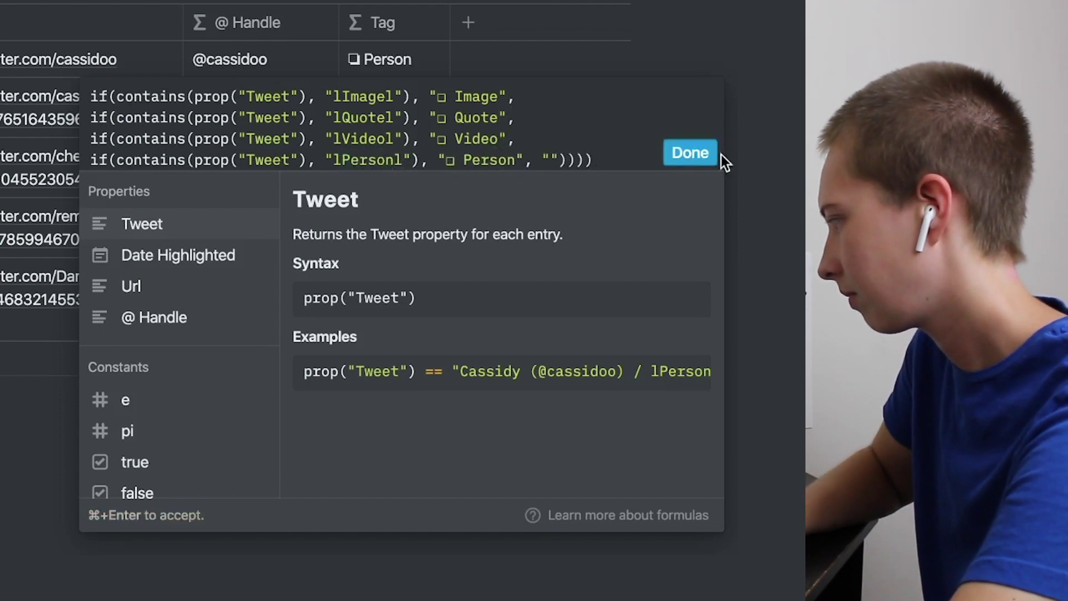
{"action": "left_click", "coordinate": [709, 149]}
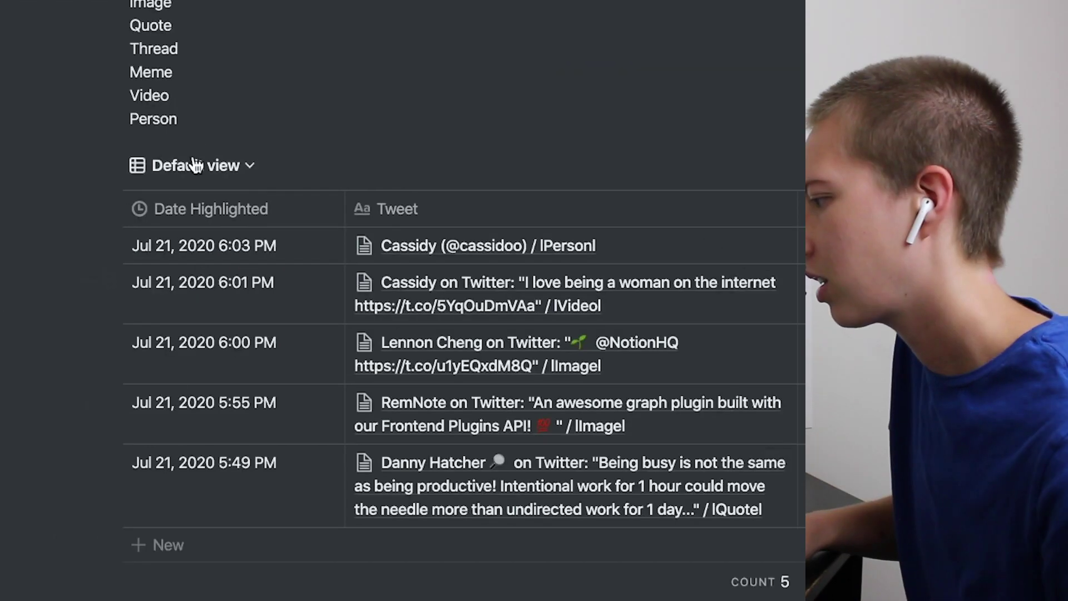
Add a new table view named People.
{"action": "left_click", "coordinate": [194, 165]}
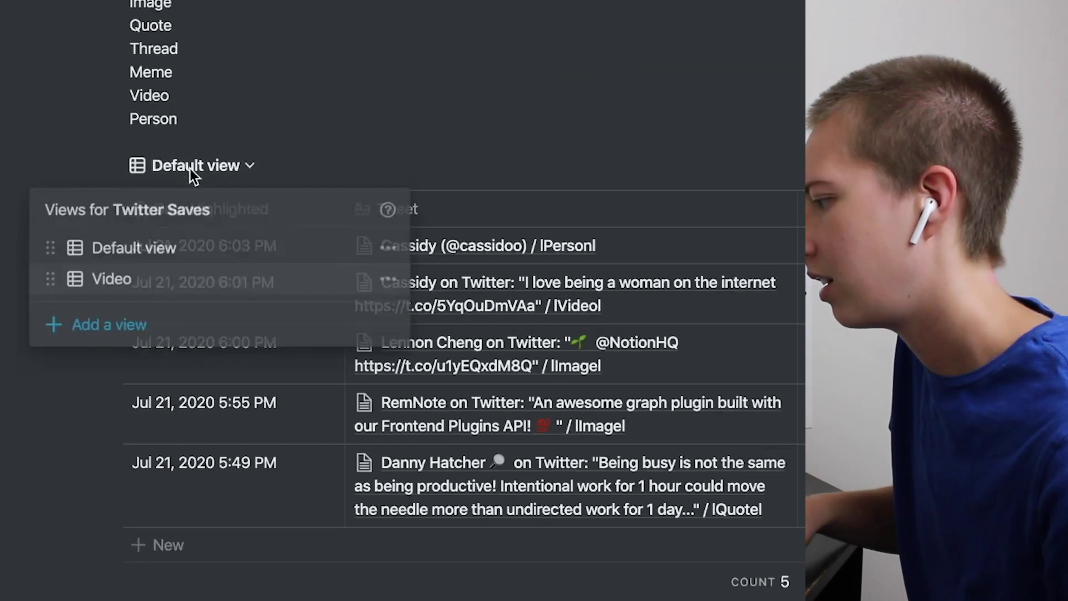
{"action": "left_click", "coordinate": [199, 335]}
{"action": "type", "text": "People"}
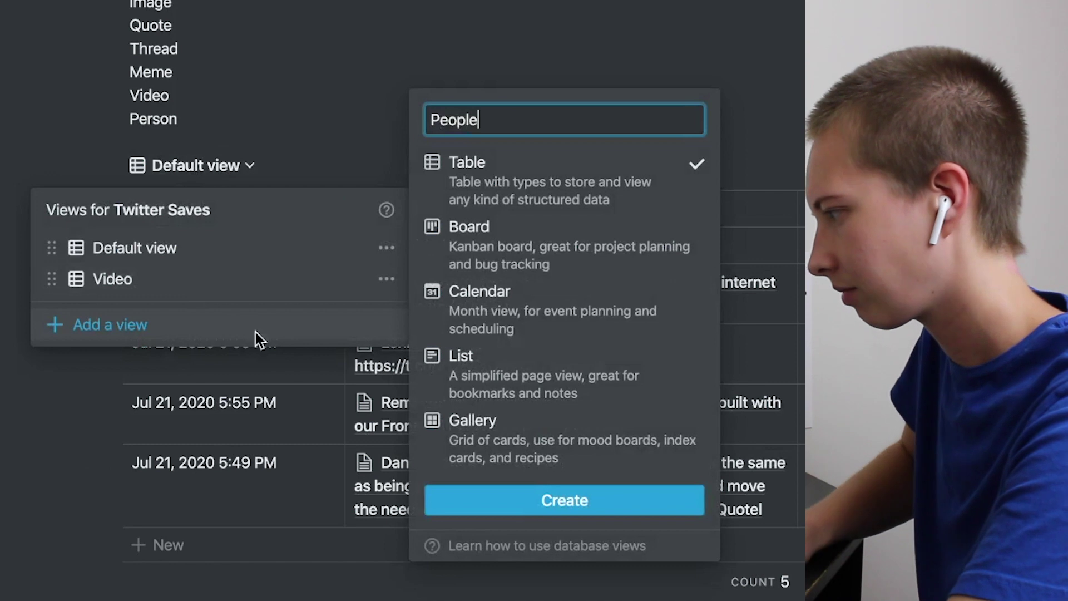
{"action": "left_click", "coordinate": [493, 507]}
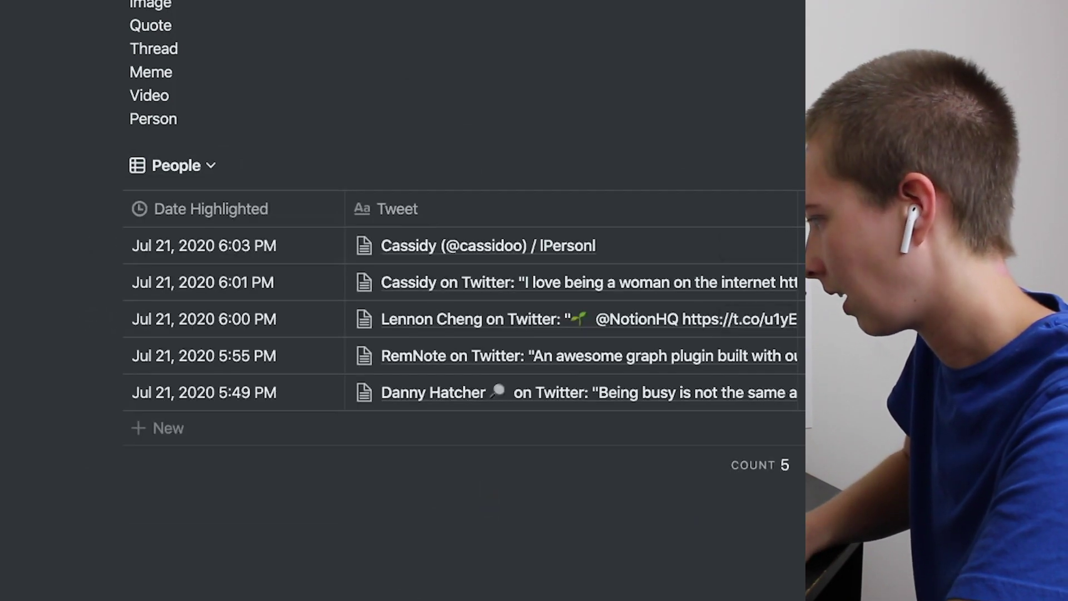
Filter the People view to Tag contains 'Person', then switch back to the Default view.
{"action": "left_click", "coordinate": [467, 165]}
{"action": "left_click", "coordinate": [246, 301]}
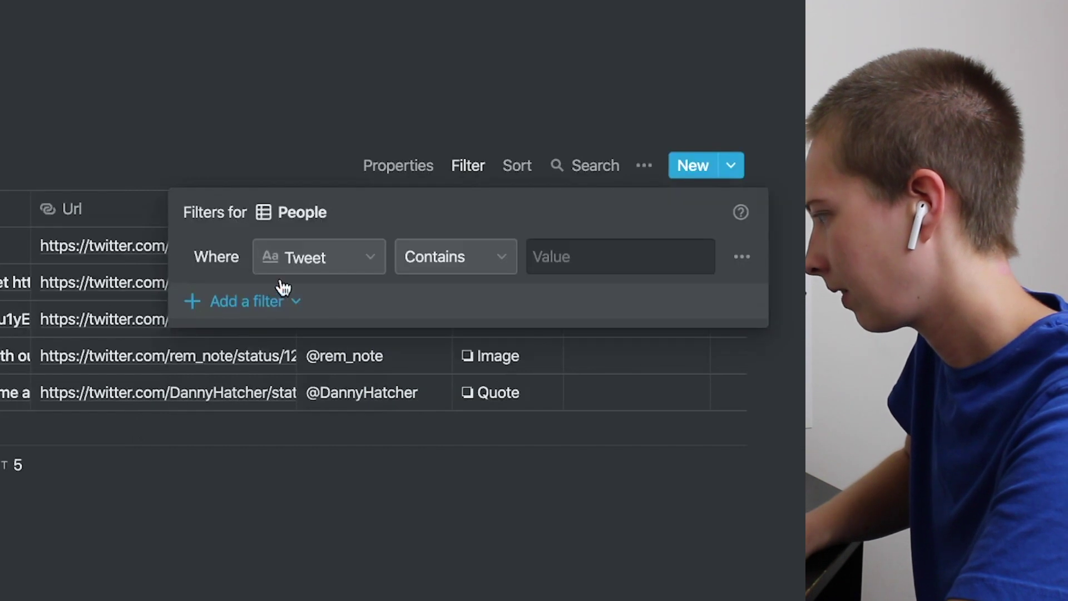
{"action": "left_click", "coordinate": [303, 256]}
{"action": "left_click", "coordinate": [296, 444]}
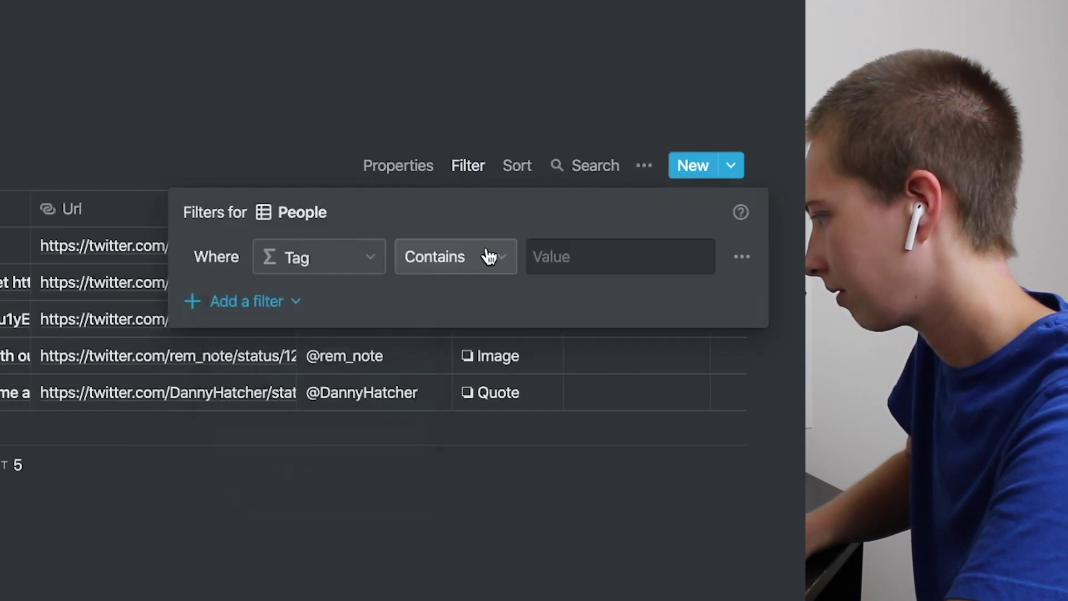
{"action": "left_click", "coordinate": [592, 253]}
{"action": "type", "text": "Peopl"}
{"action": "key", "text": "BackSpace"}
{"action": "key", "text": "BackSpace"}
{"action": "key", "text": "BackSpace"}
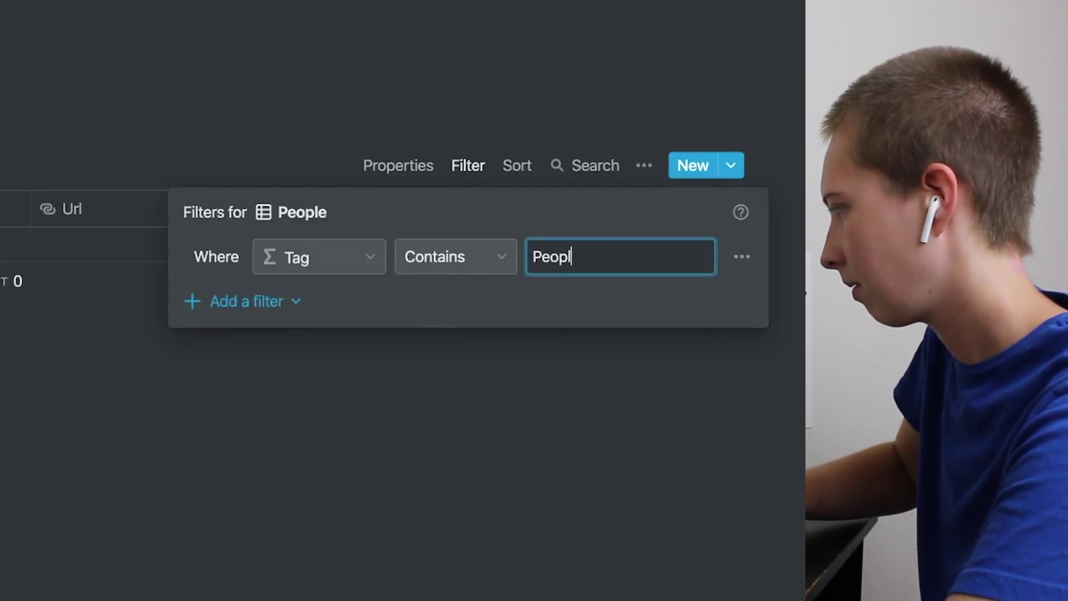
{"action": "type", "text": "rson"}
{"action": "key", "text": "Escape"}
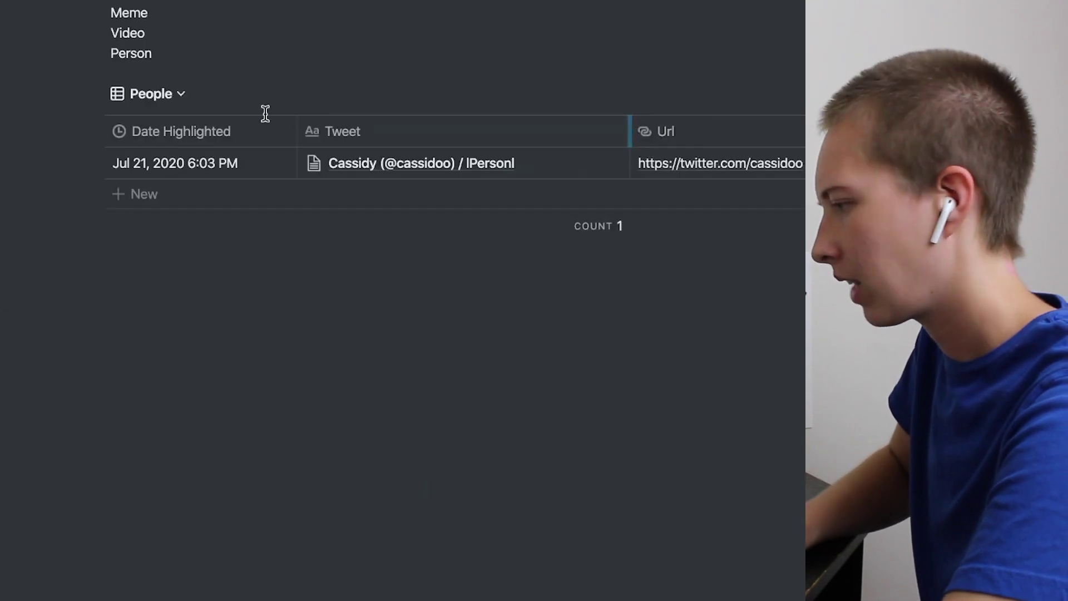
{"action": "left_click", "coordinate": [139, 93]}
{"action": "left_click", "coordinate": [147, 170]}
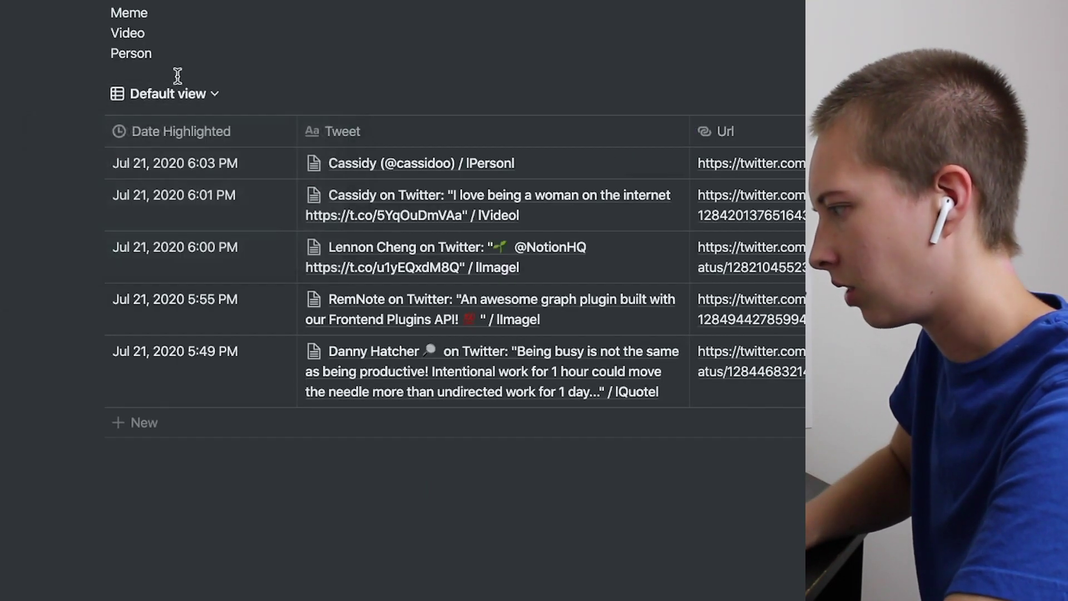
Rename the Default view to 'Tweets'.
{"action": "left_click", "coordinate": [187, 95]}
{"action": "left_click", "coordinate": [333, 165]}
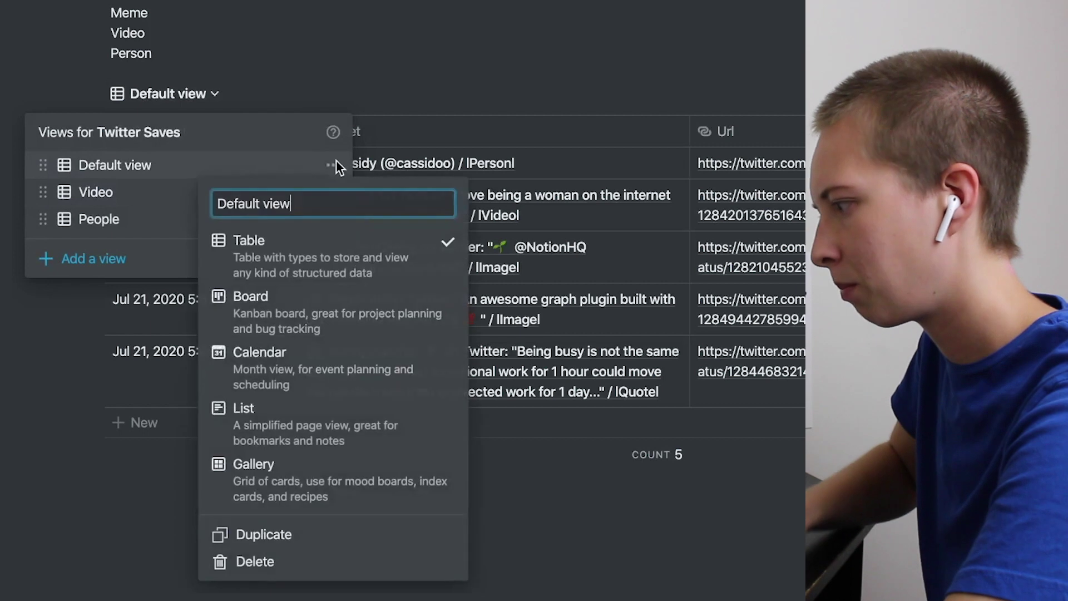
{"action": "key", "text": "BackSpace"}
{"action": "key", "text": "BackSpace"}
{"action": "key", "text": "BackSpace"}
{"action": "key", "text": "BackSpace"}
{"action": "key", "text": "BackSpace"}
{"action": "key", "text": "BackSpace"}
{"action": "key", "text": "BackSpace"}
{"action": "key", "text": "BackSpace"}
{"action": "key", "text": "BackSpace"}
{"action": "key", "text": "BackSpace"}
{"action": "key", "text": "BackSpace"}
{"action": "key", "text": "BackSpace"}
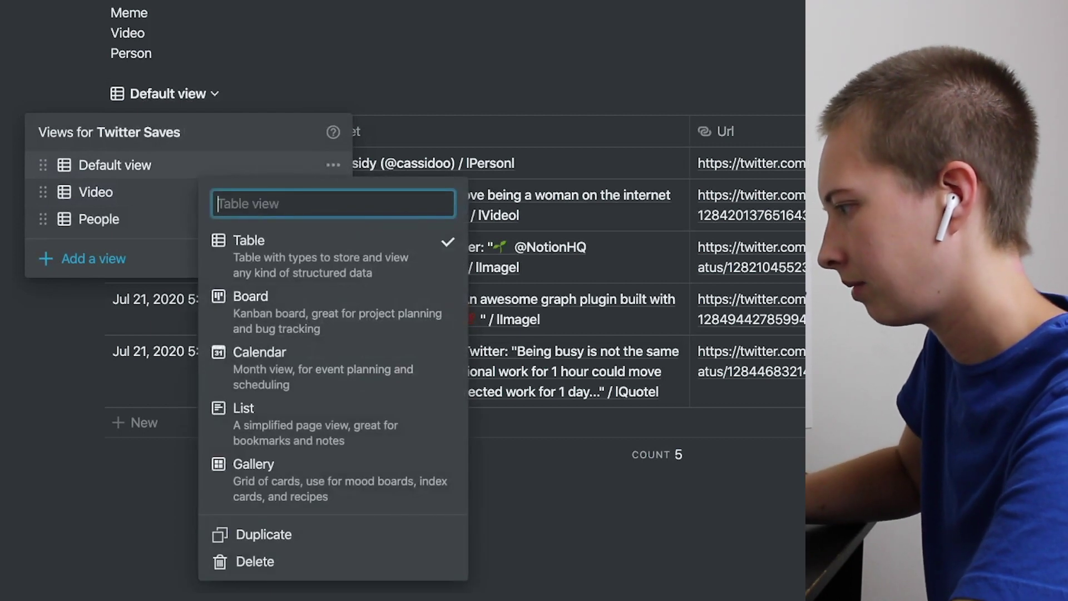
{"action": "type", "text": "Te"}
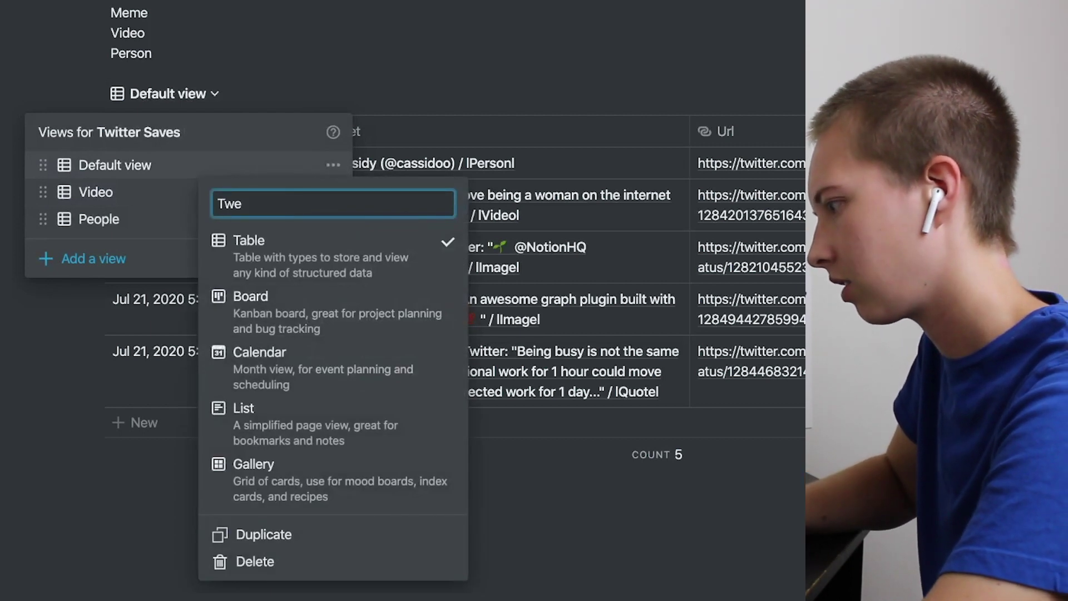
{"action": "key", "text": "Return"}
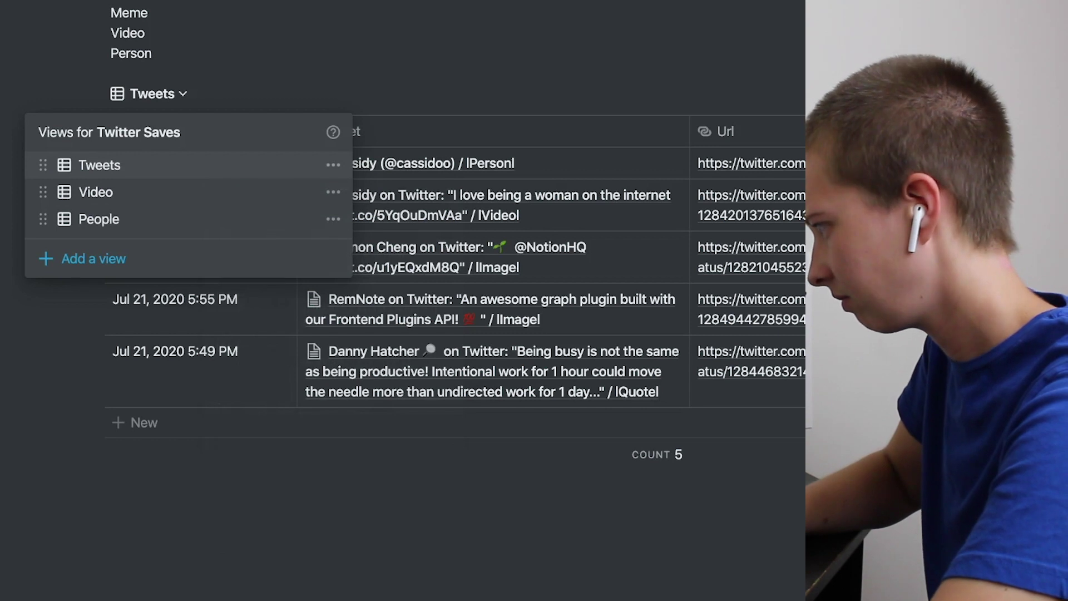
{"action": "key", "text": "Escape"}
Filter the Tweets view to exclude entries whose Tag contains Person, leaving four rows.
{"action": "left_click", "coordinate": [470, 94]}
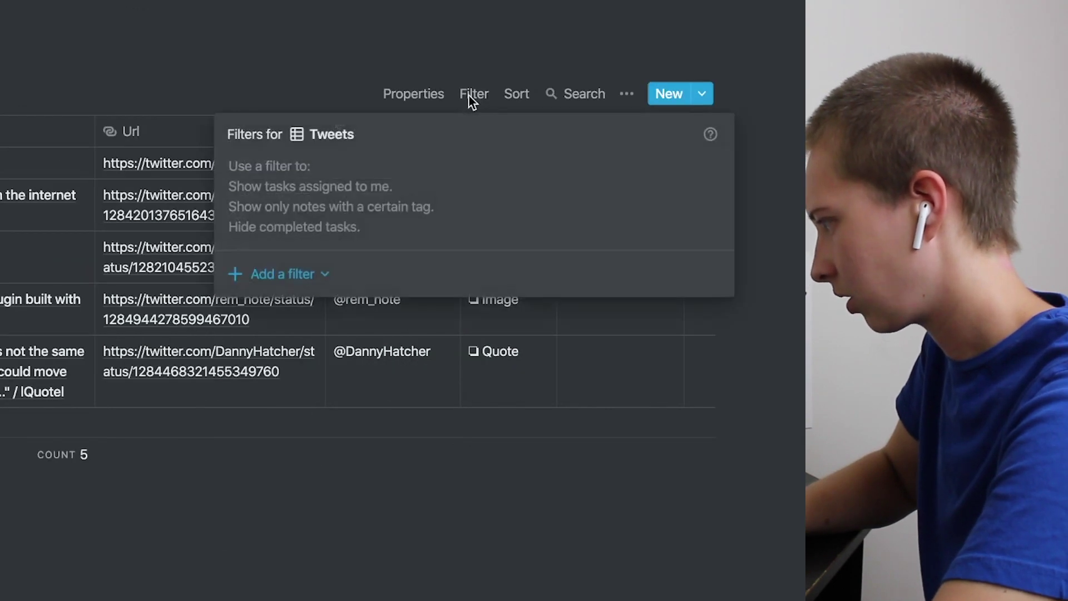
{"action": "left_click", "coordinate": [278, 274]}
{"action": "left_click", "coordinate": [284, 312]}
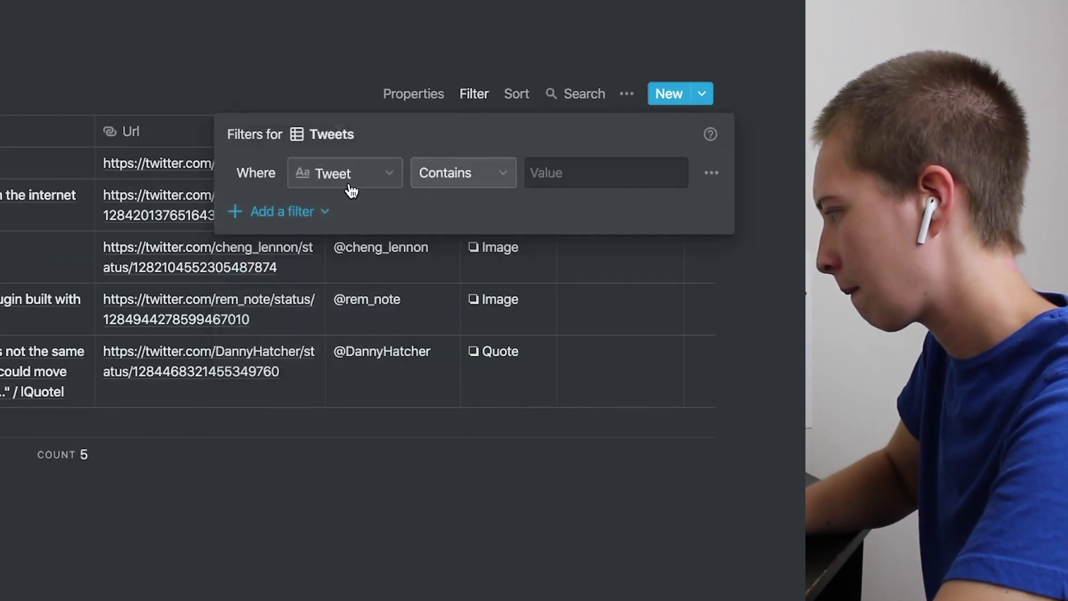
{"action": "left_click", "coordinate": [348, 180]}
{"action": "left_click", "coordinate": [320, 336]}
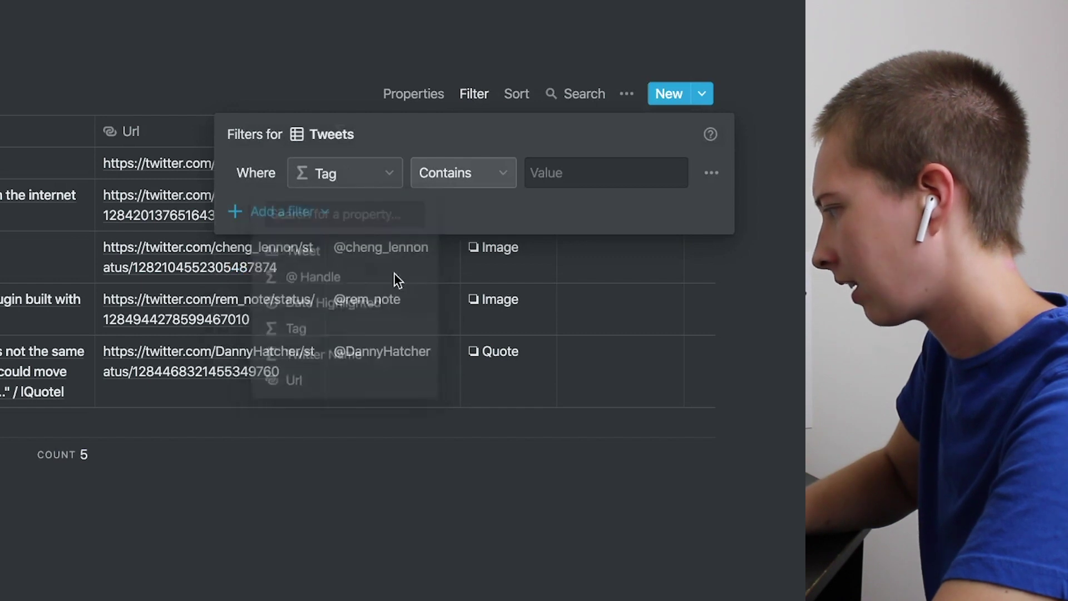
{"action": "left_click", "coordinate": [496, 168]}
{"action": "left_click", "coordinate": [468, 289]}
{"action": "left_click", "coordinate": [605, 161]}
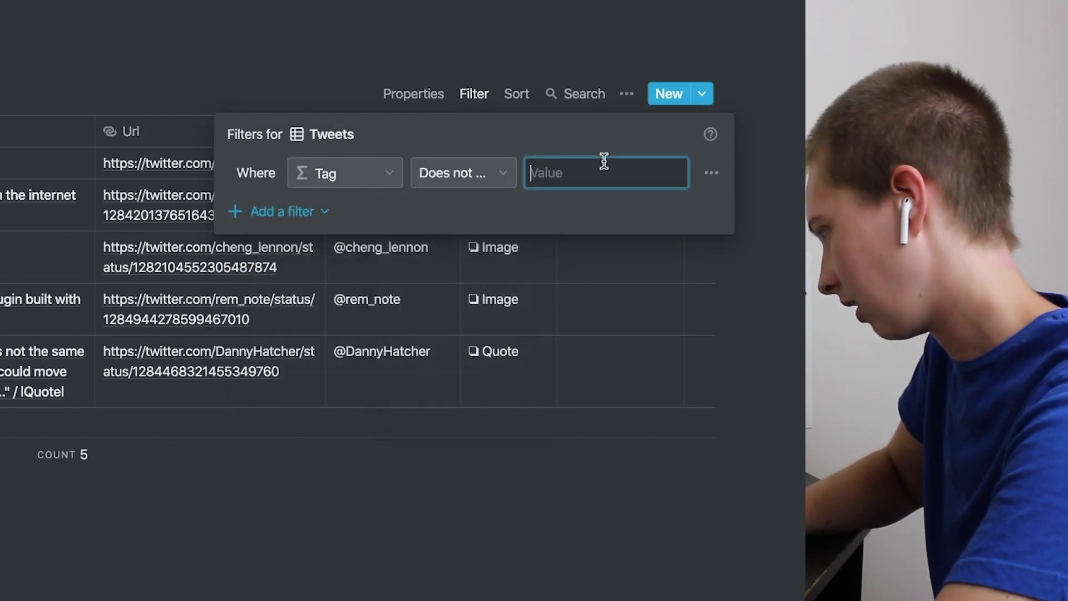
{"action": "type", "text": "Person"}
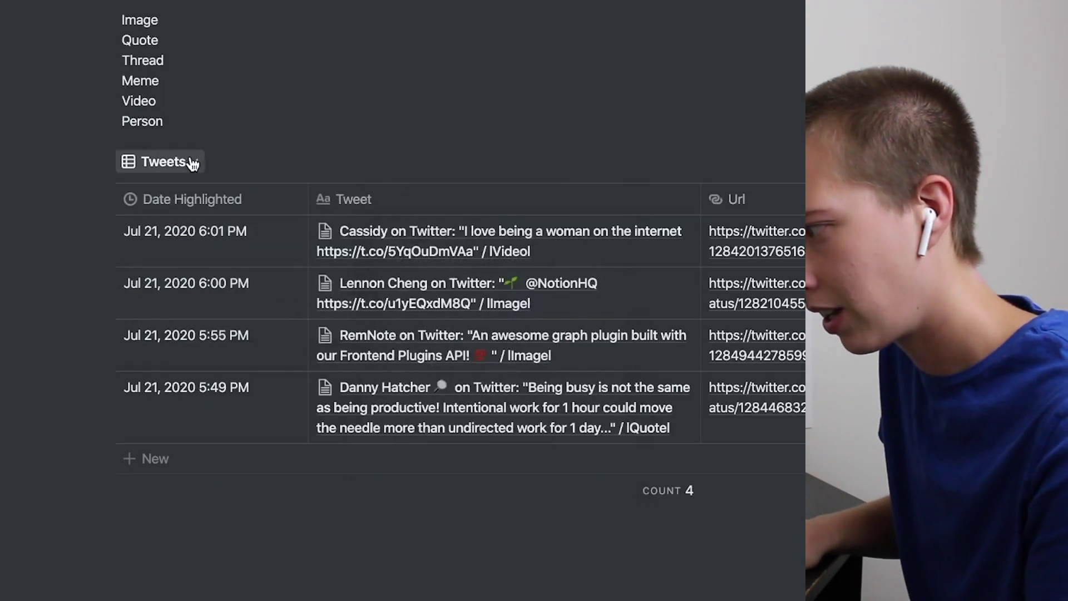
{"action": "left_click", "coordinate": [192, 163]}
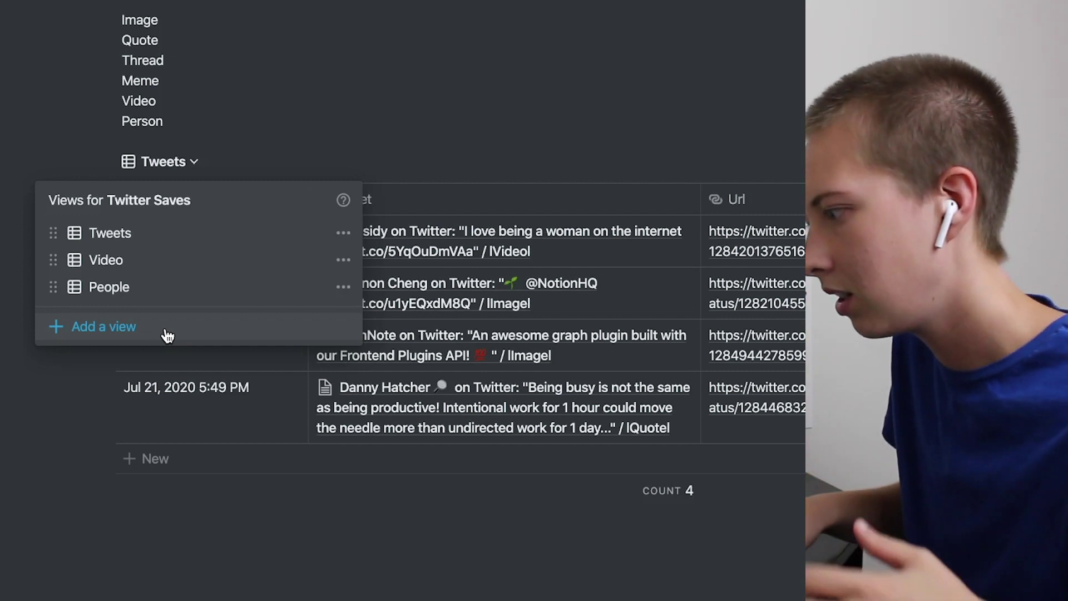
Create a Calendar view titled 'This Week' for the Twitter Saves database.
{"action": "left_click", "coordinate": [167, 334]}
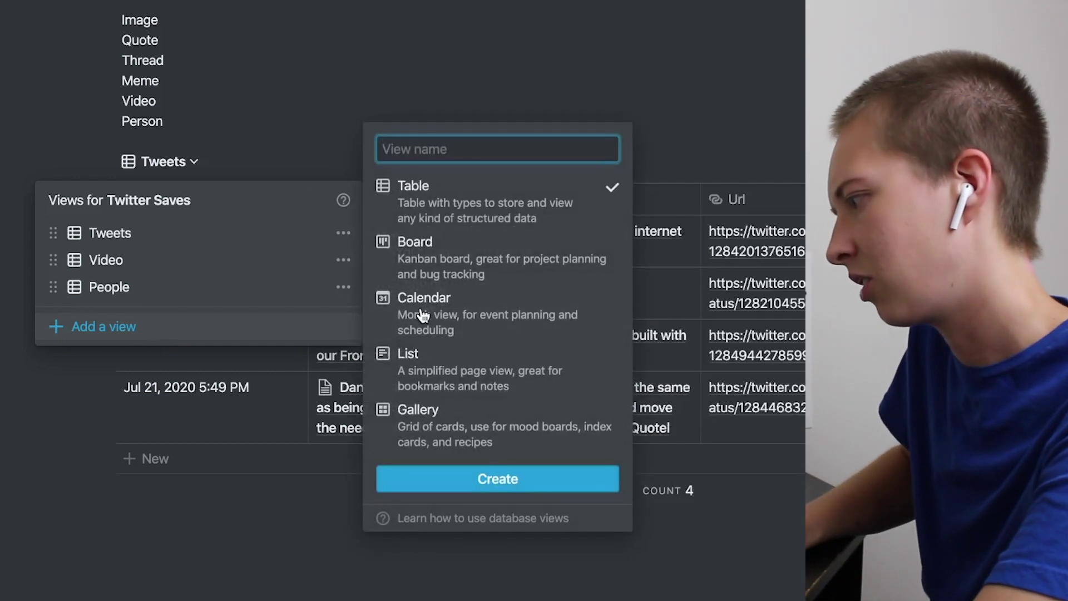
{"action": "left_click", "coordinate": [422, 313]}
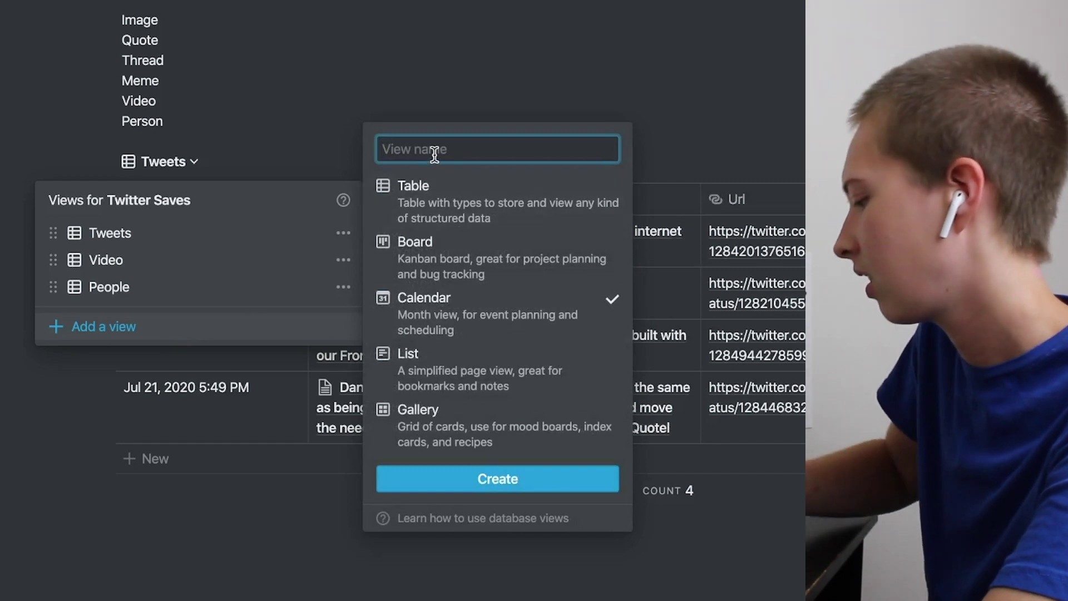
{"action": "type", "text": "This Week"}
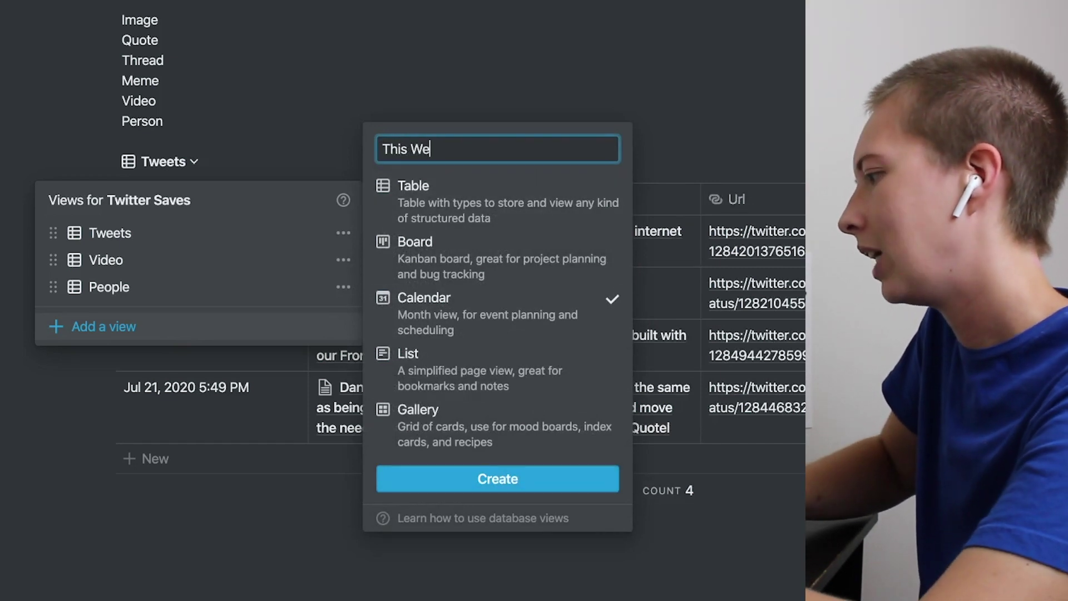
{"action": "left_click", "coordinate": [516, 480]}
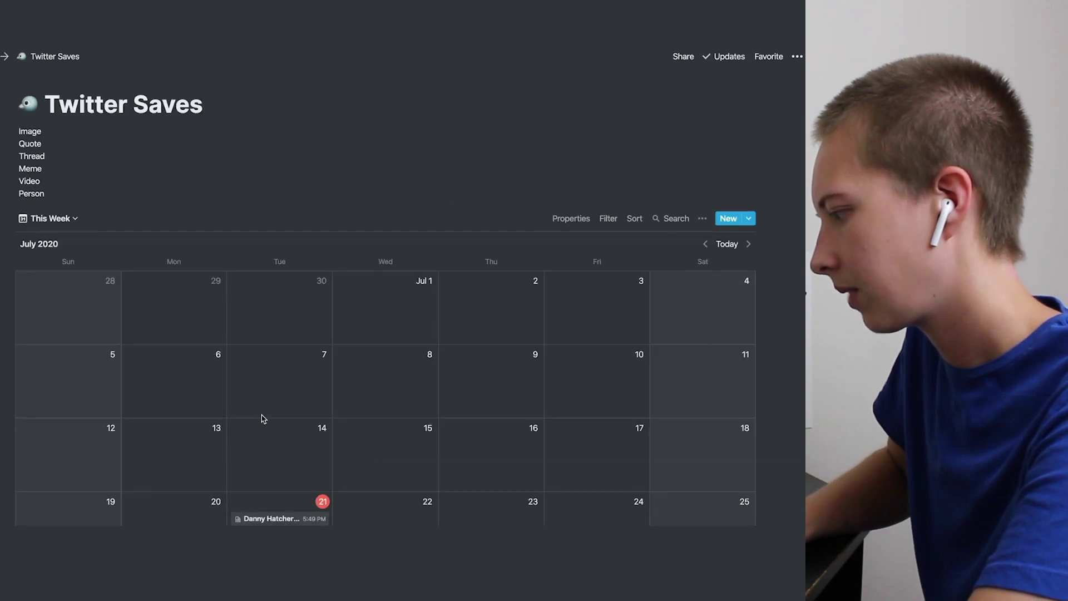
Show the Tag property on calendar cards, keeping @ Handle hidden.
{"action": "scroll", "coordinate": [263, 419], "scroll_direction": "down", "scroll_amount": 5}
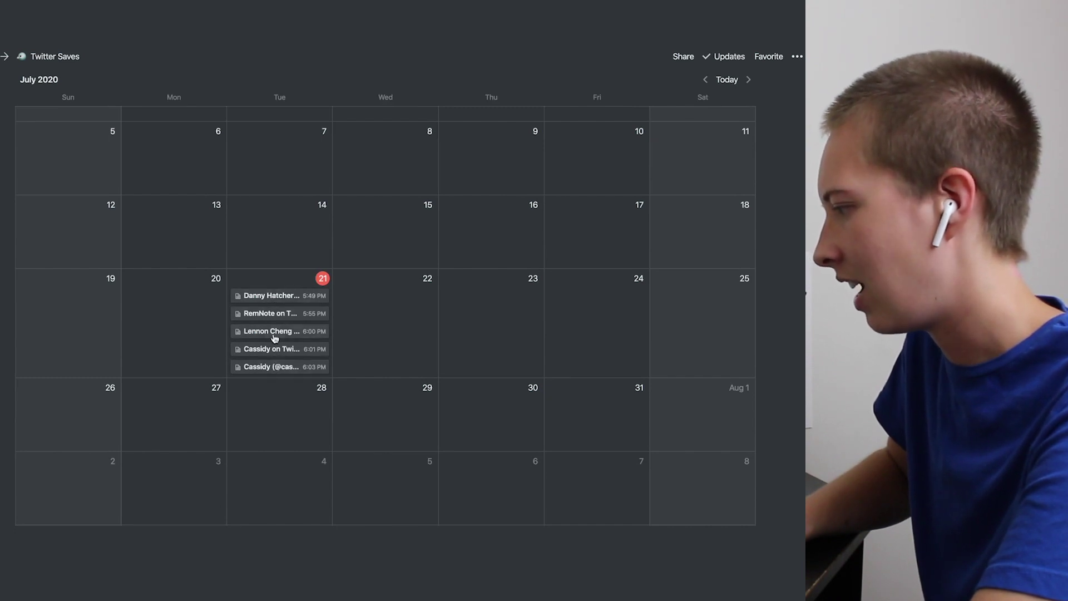
{"action": "scroll", "coordinate": [626, 334], "scroll_direction": "up", "scroll_amount": 2}
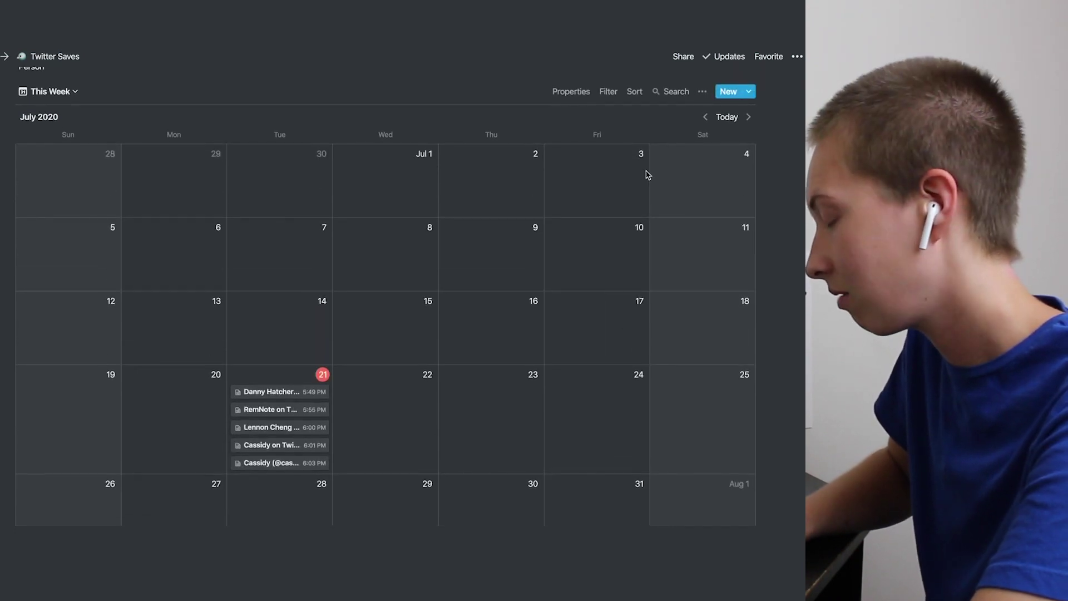
{"action": "left_click", "coordinate": [704, 93]}
{"action": "left_click", "coordinate": [710, 121]}
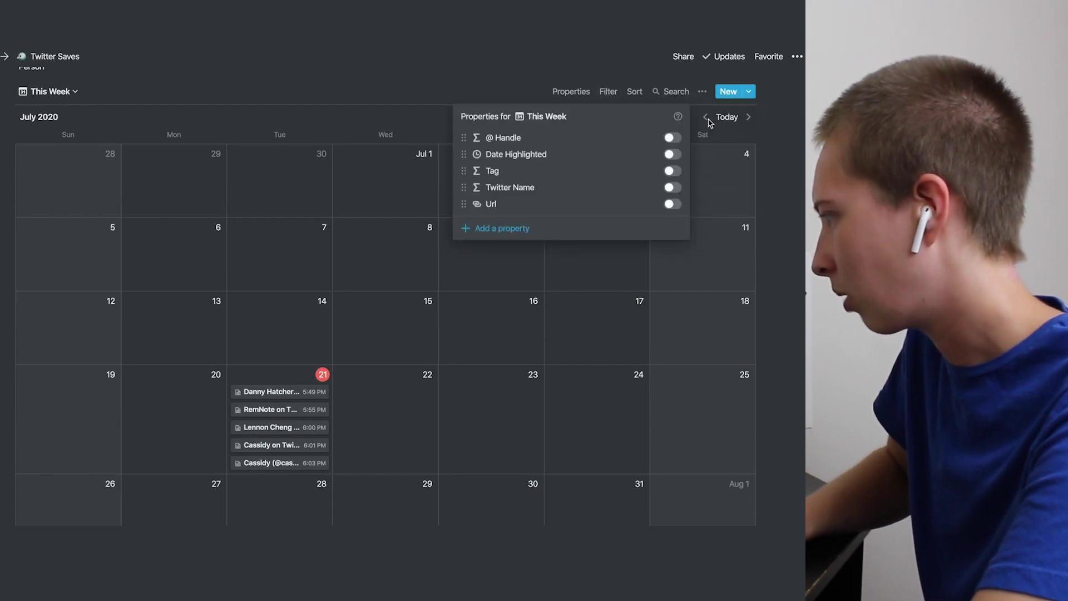
{"action": "left_click", "coordinate": [673, 172]}
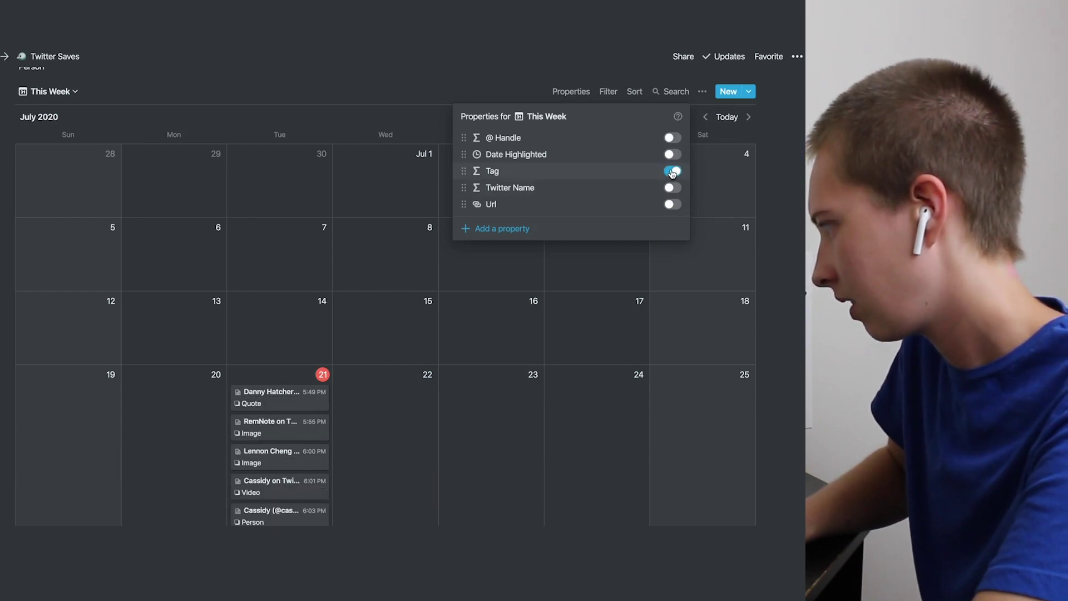
{"action": "left_click", "coordinate": [673, 139]}
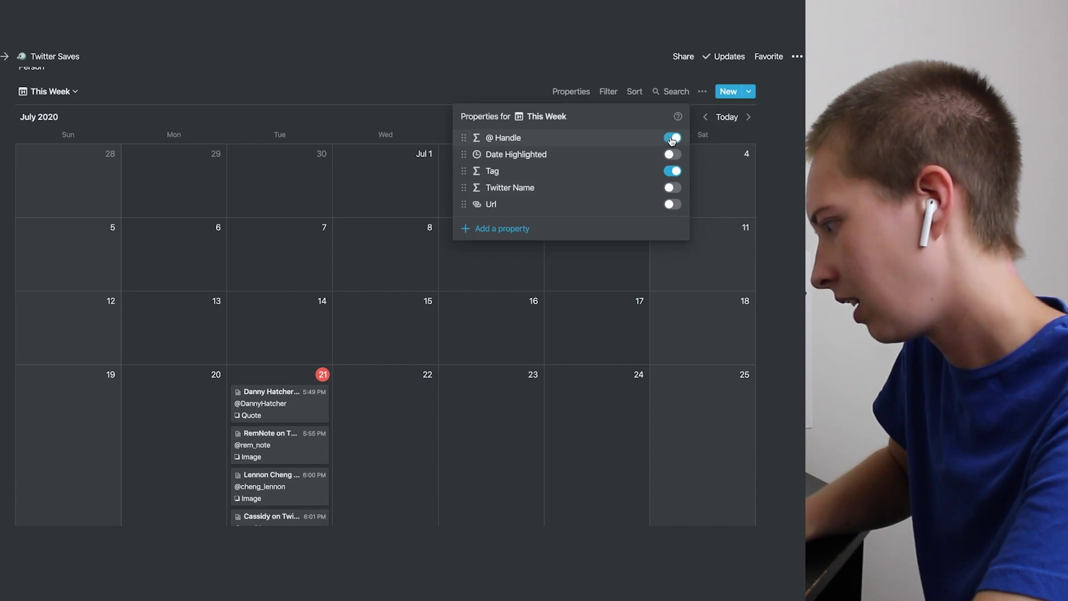
{"action": "left_click", "coordinate": [672, 139]}
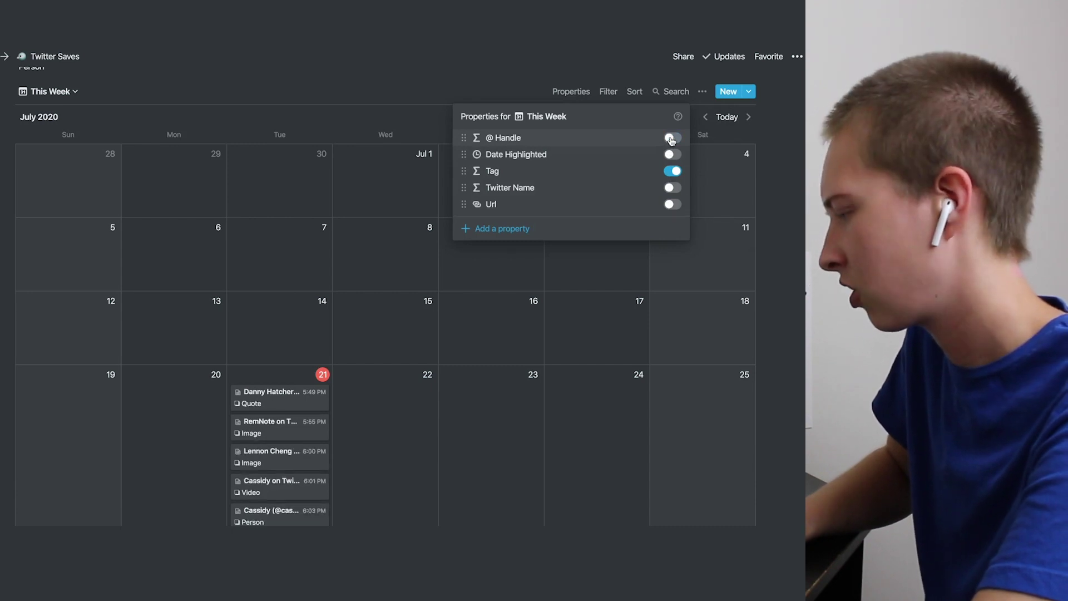
{"action": "left_click", "coordinate": [408, 407]}
{"action": "scroll", "coordinate": [408, 407], "scroll_direction": "down", "scroll_amount": 3}
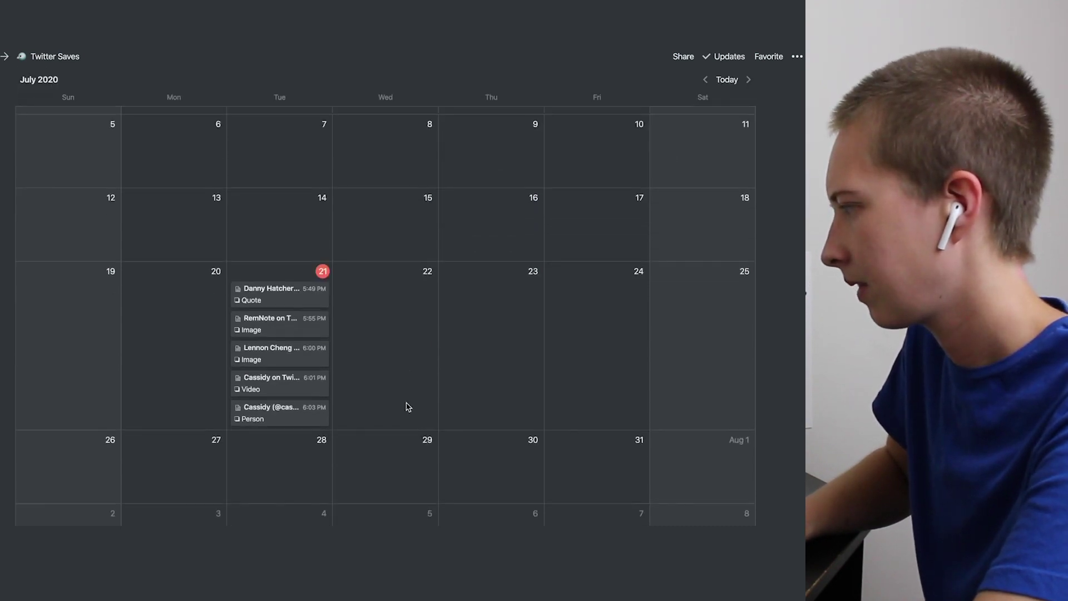
{"action": "scroll", "coordinate": [408, 407], "scroll_direction": "up", "scroll_amount": 3}
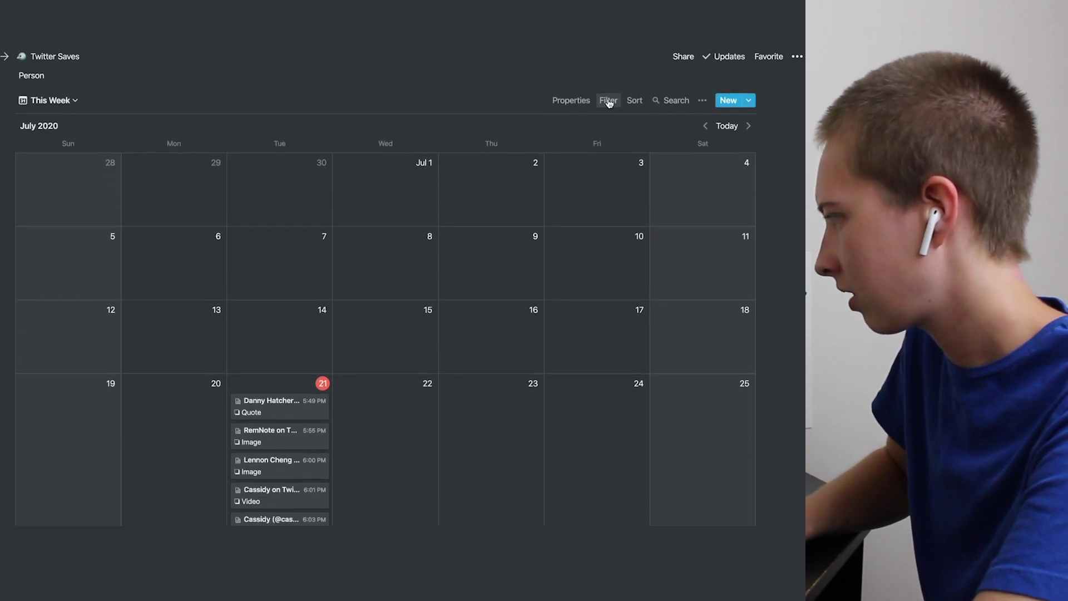
Add a filter so the calendar shows entries whose Date Highlighted is Today.
{"action": "left_click", "coordinate": [609, 101]}
{"action": "left_click", "coordinate": [486, 210]}
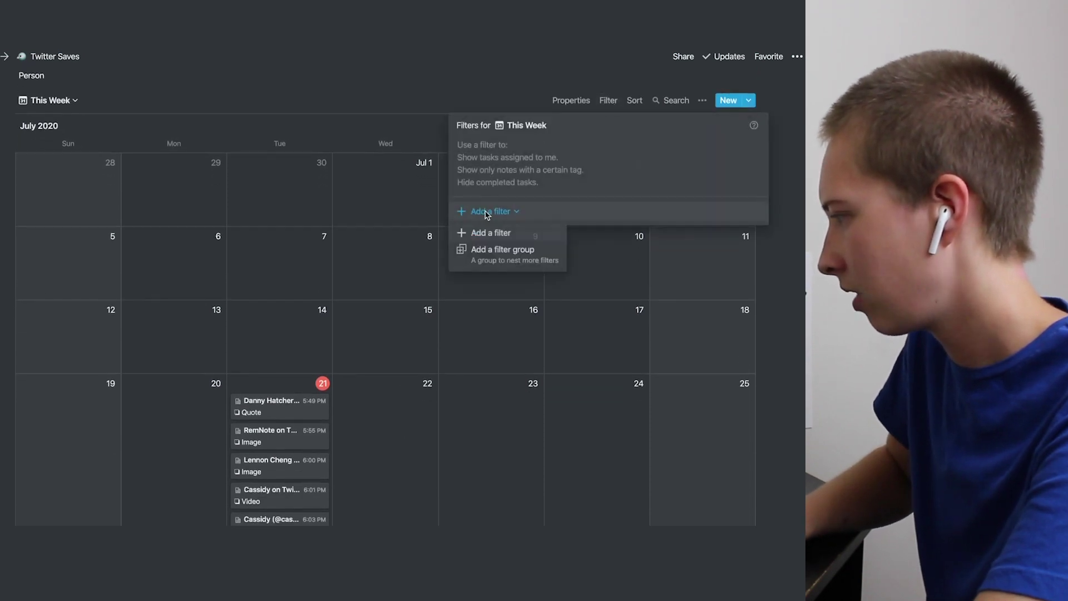
{"action": "left_click", "coordinate": [492, 232]}
{"action": "left_click", "coordinate": [526, 149]}
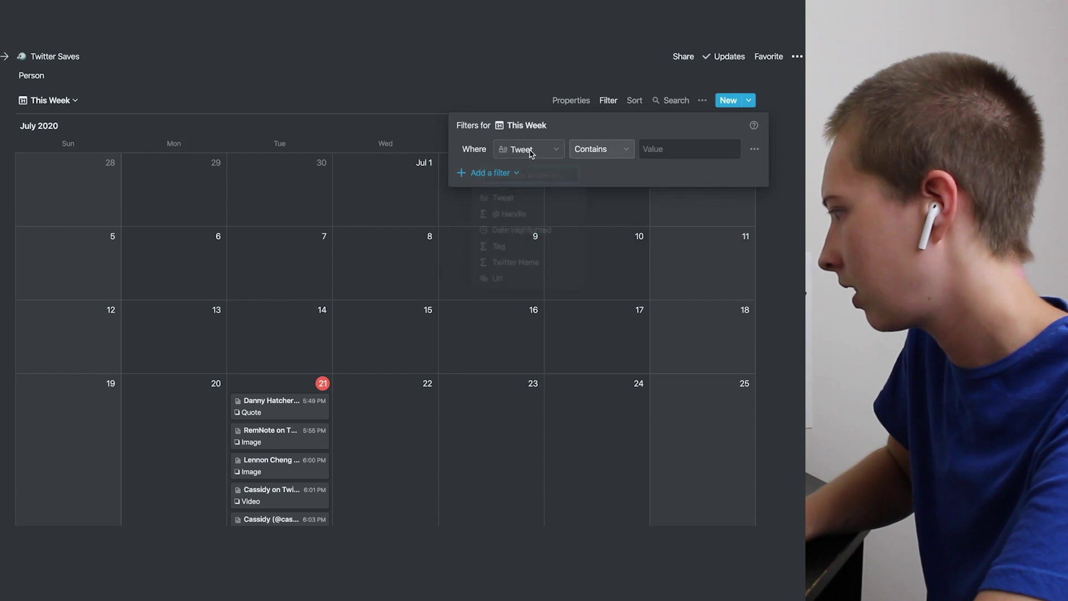
{"action": "left_click", "coordinate": [524, 232]}
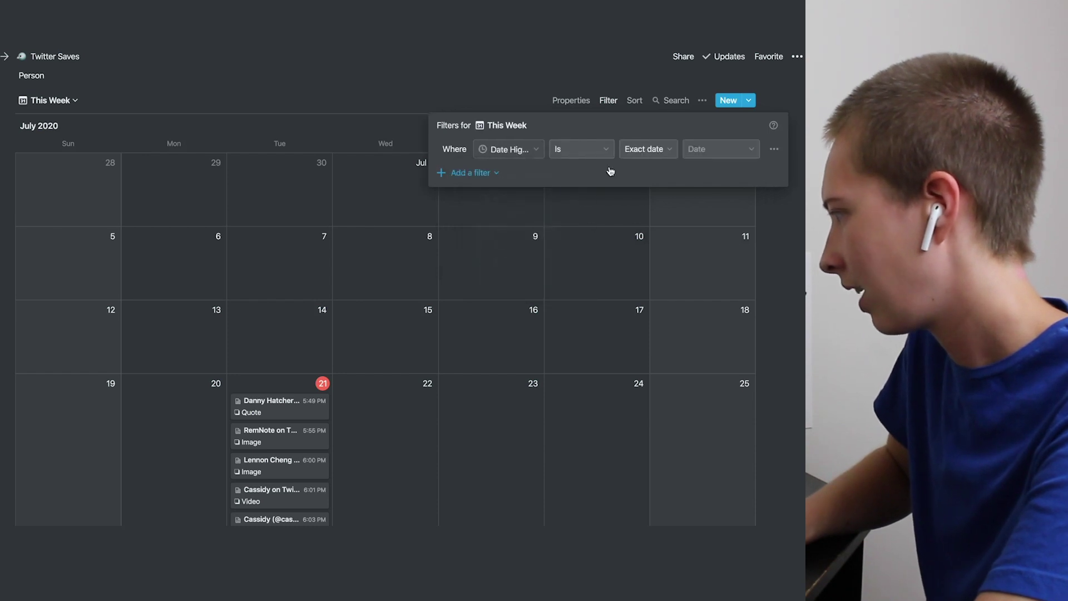
{"action": "left_click", "coordinate": [586, 149]}
{"action": "left_click", "coordinate": [633, 154]}
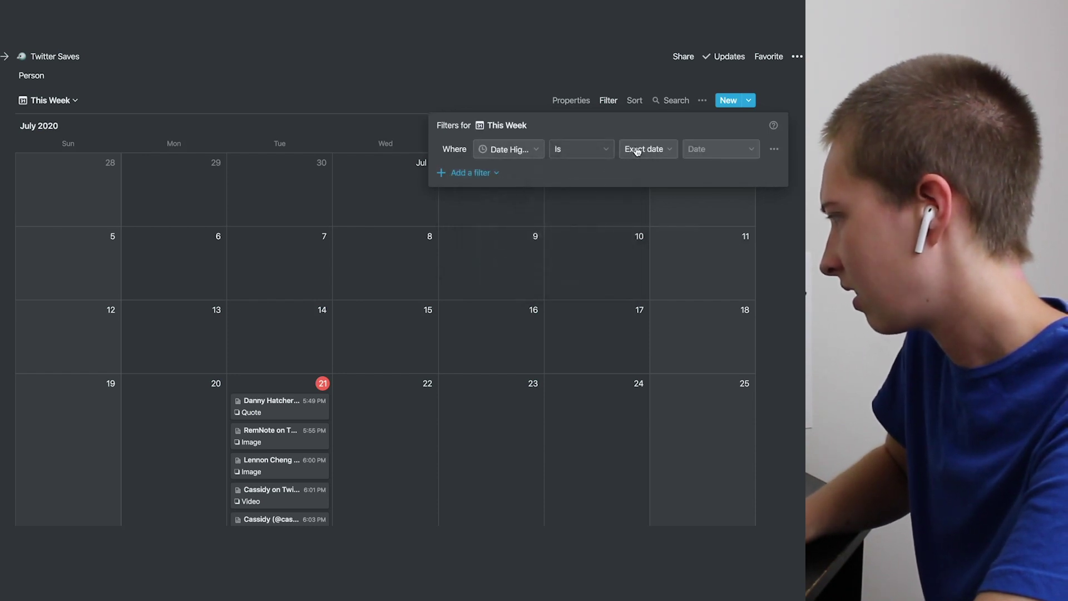
{"action": "left_click", "coordinate": [632, 150]}
{"action": "left_click", "coordinate": [637, 171]}
Add an Or filter for Date Highlighted is within the past week.
{"action": "left_click", "coordinate": [492, 174]}
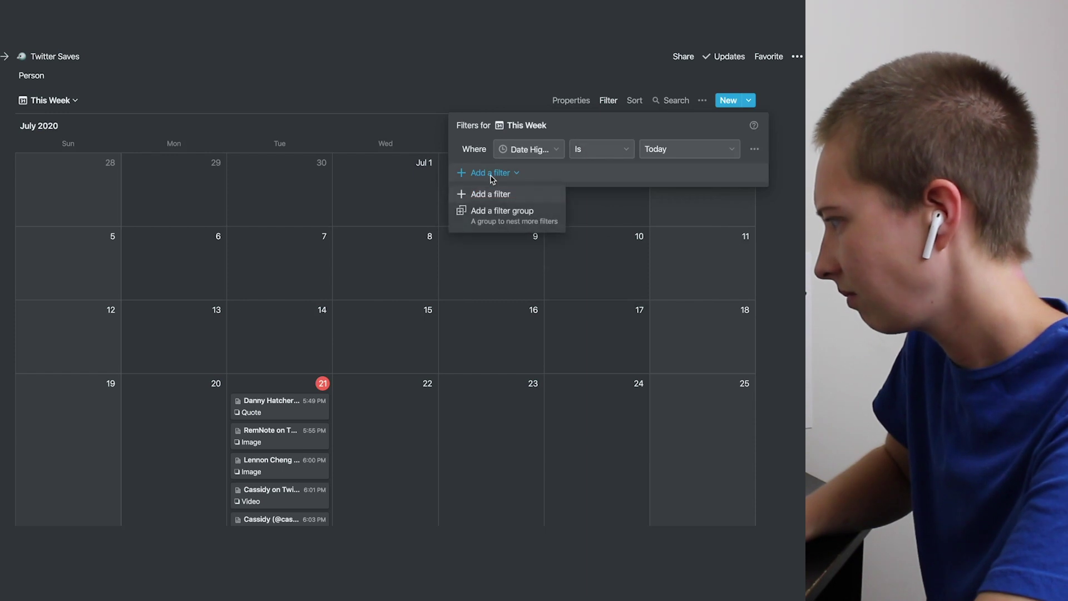
{"action": "left_click", "coordinate": [478, 194]}
{"action": "left_click", "coordinate": [471, 173]}
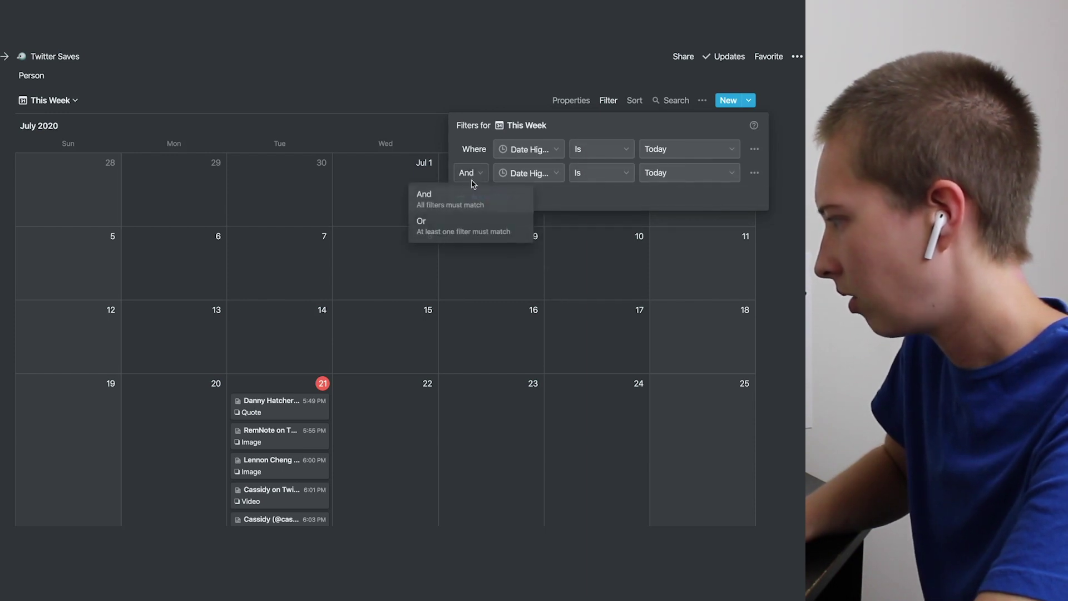
{"action": "left_click", "coordinate": [478, 227]}
{"action": "left_click", "coordinate": [694, 184]}
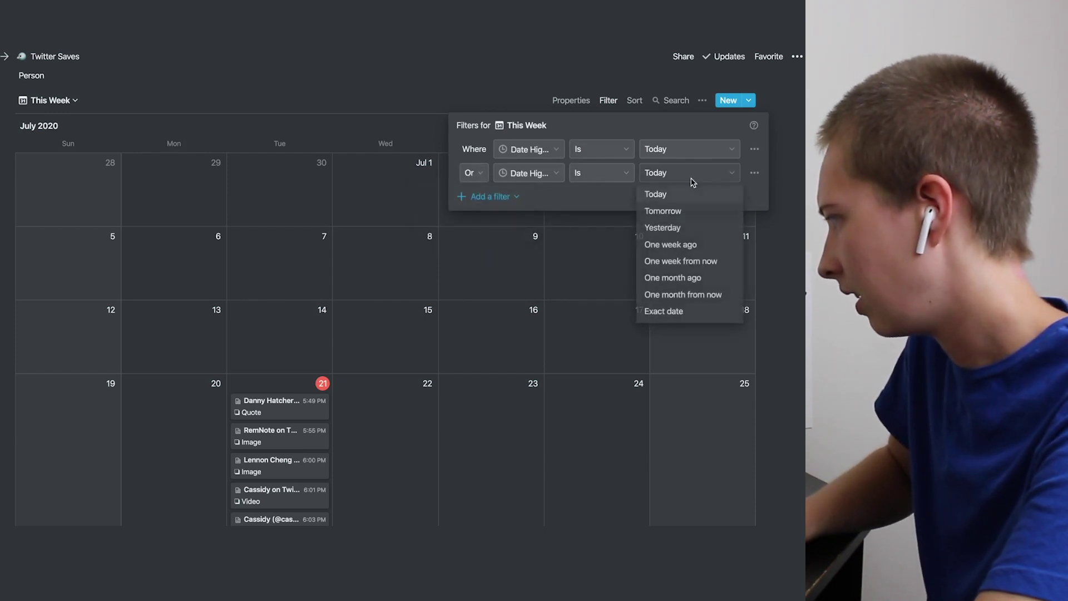
{"action": "left_click", "coordinate": [613, 176]}
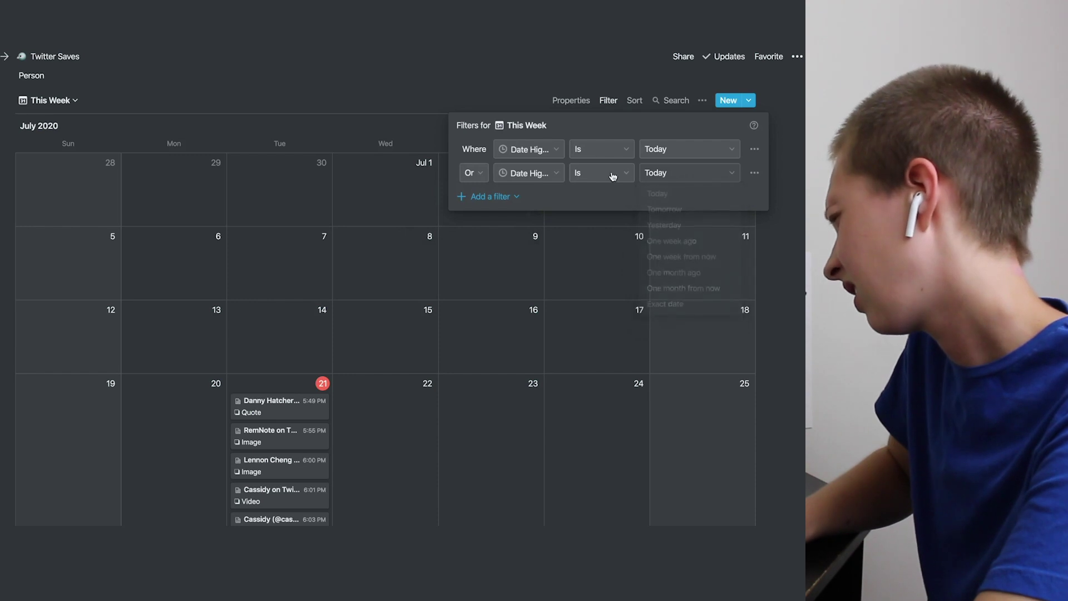
{"action": "left_click", "coordinate": [658, 177]}
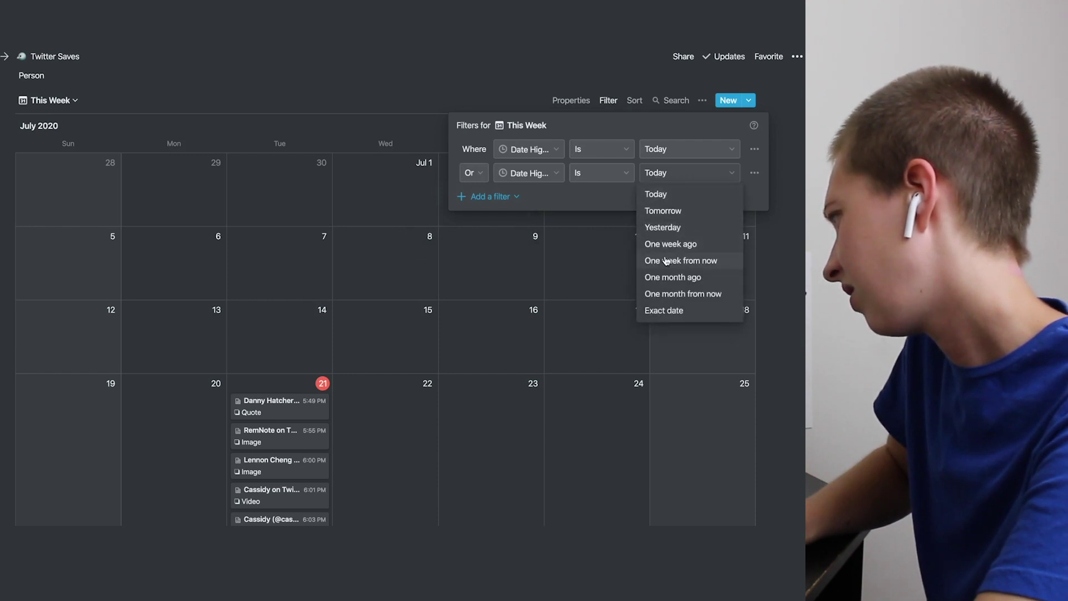
{"action": "left_click", "coordinate": [603, 167]}
{"action": "left_click", "coordinate": [589, 175]}
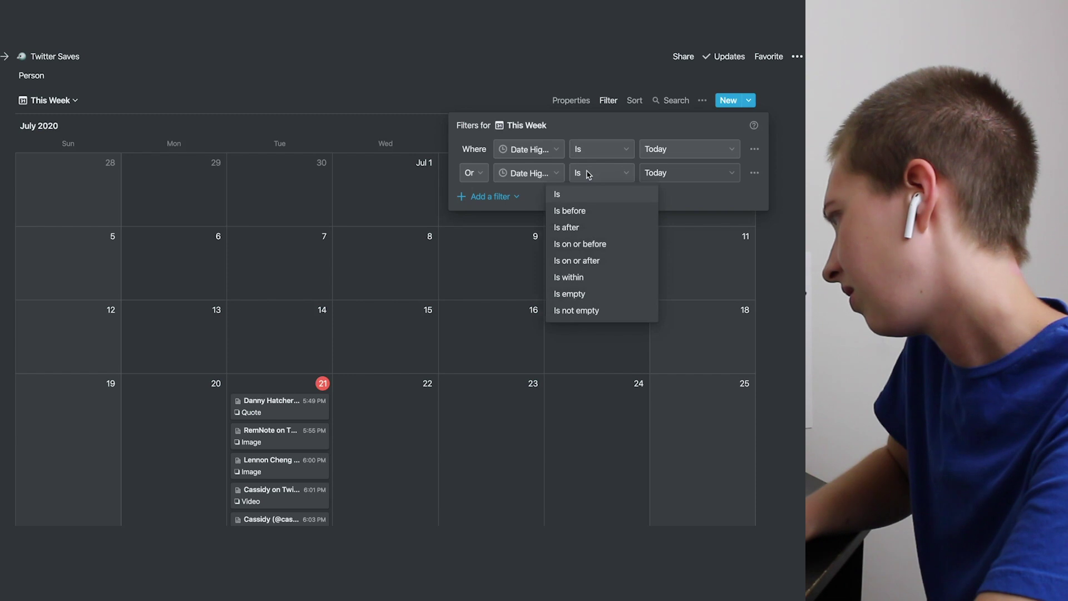
{"action": "left_click", "coordinate": [584, 275]}
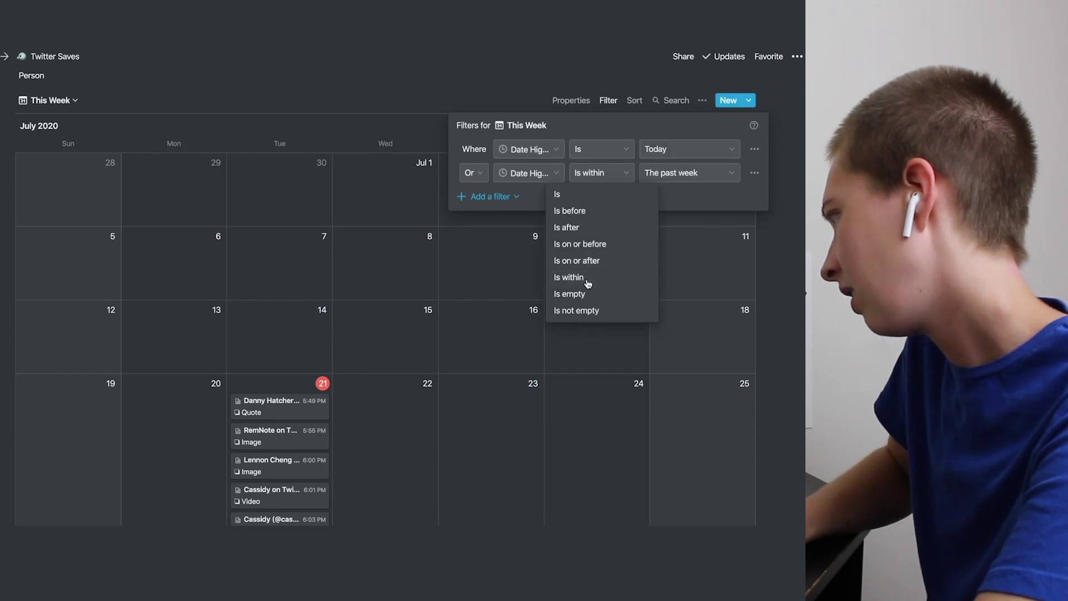
{"action": "left_click", "coordinate": [655, 181]}
{"action": "left_click", "coordinate": [658, 195]}
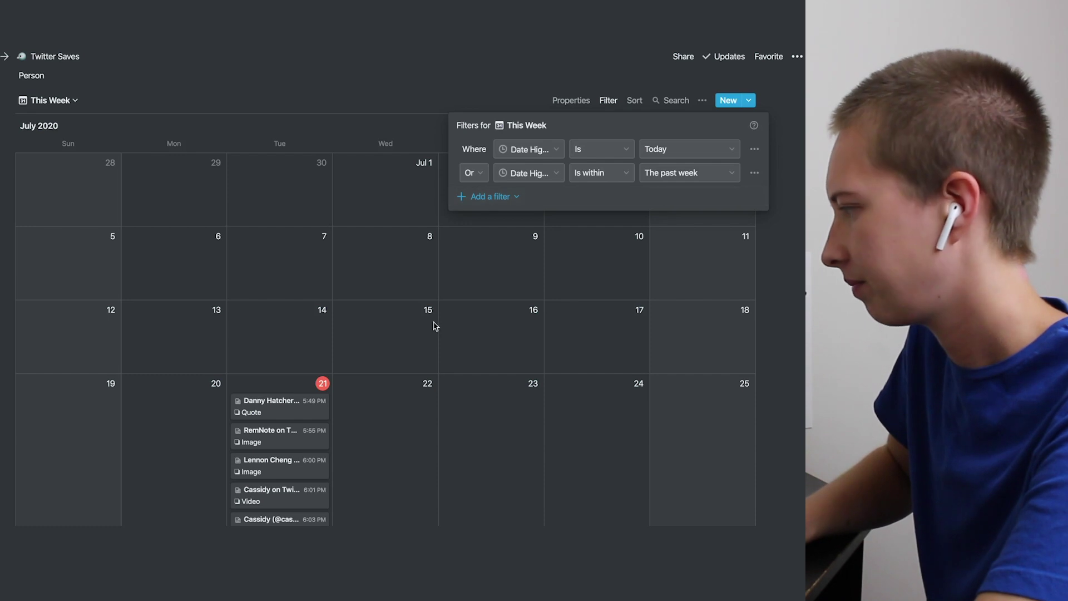
{"action": "left_click", "coordinate": [422, 336]}
{"action": "scroll", "coordinate": [421, 335], "scroll_direction": "down", "scroll_amount": 1}
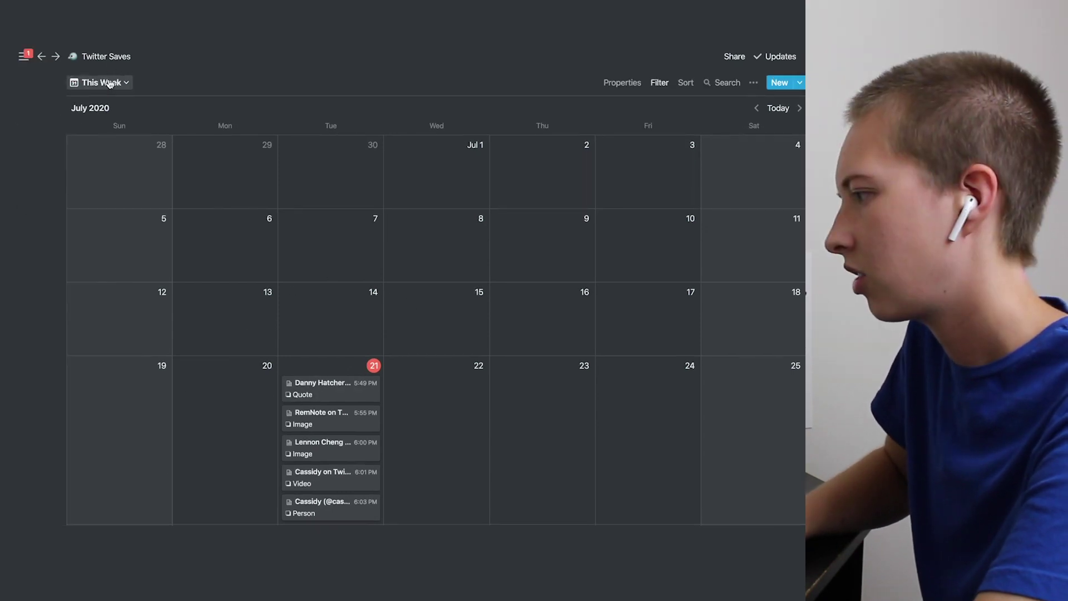
Rename the This Week view to 'Past Week', then return to the Tweets table view.
{"action": "left_click", "coordinate": [108, 84]}
{"action": "left_click", "coordinate": [207, 176]}
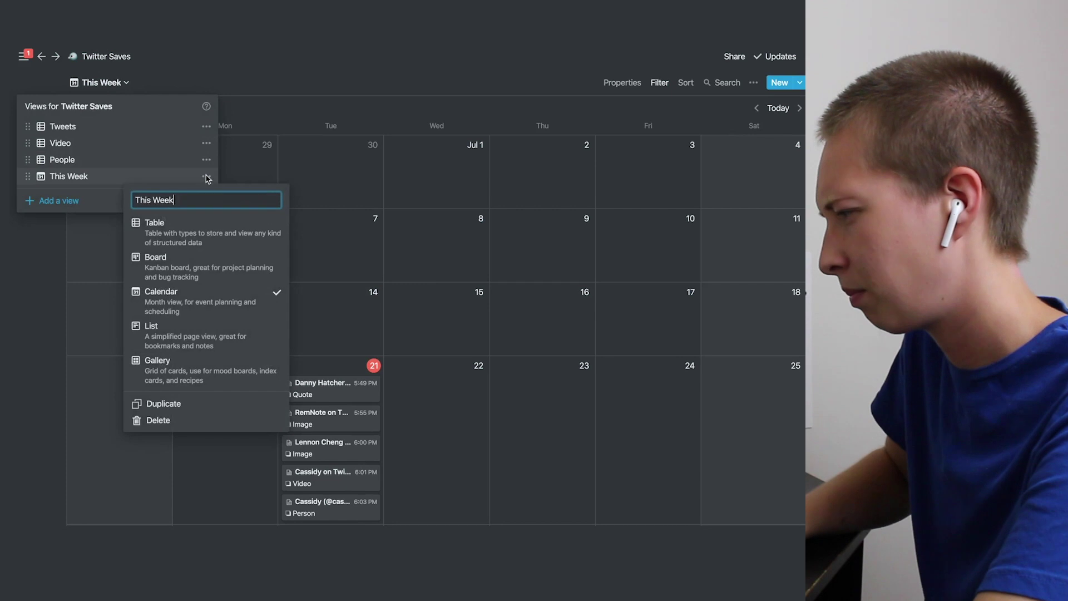
{"action": "double_click", "coordinate": [146, 201]}
{"action": "type", "text": "Past"}
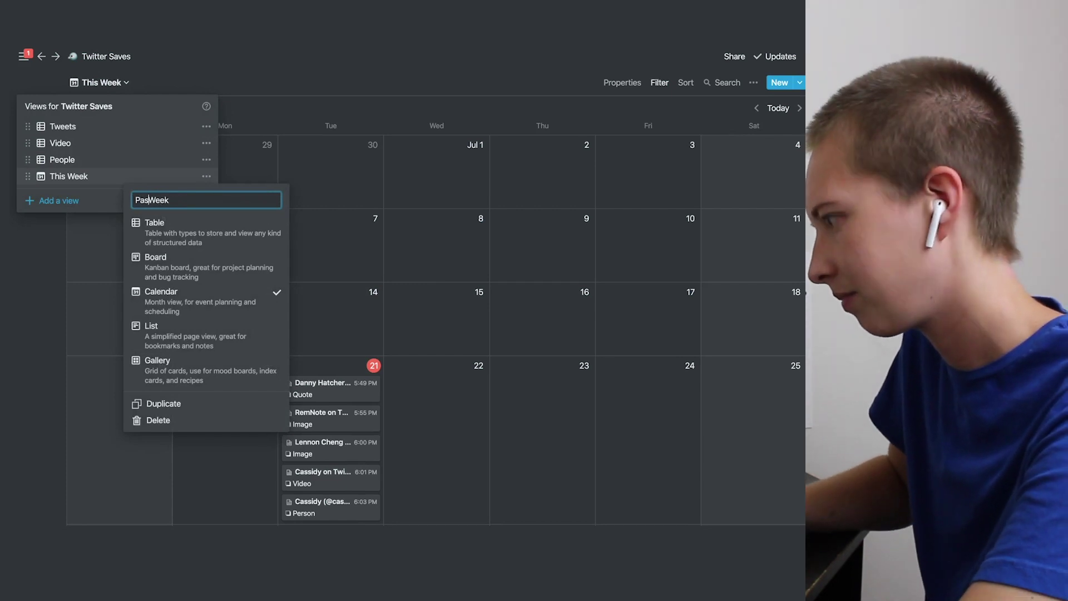
{"action": "left_click", "coordinate": [301, 153]}
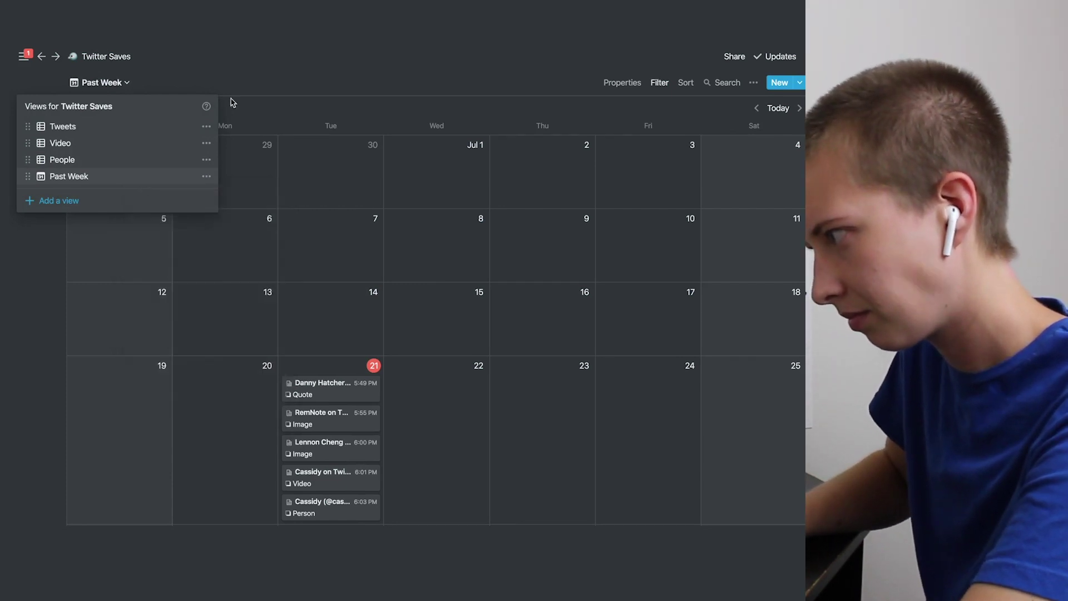
{"action": "left_click", "coordinate": [83, 129]}
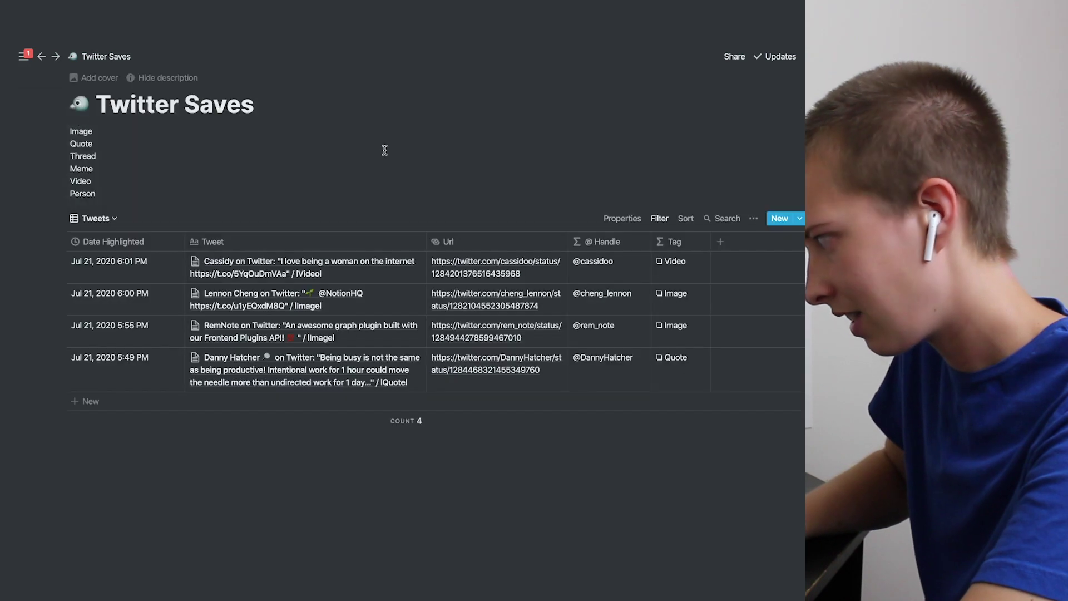